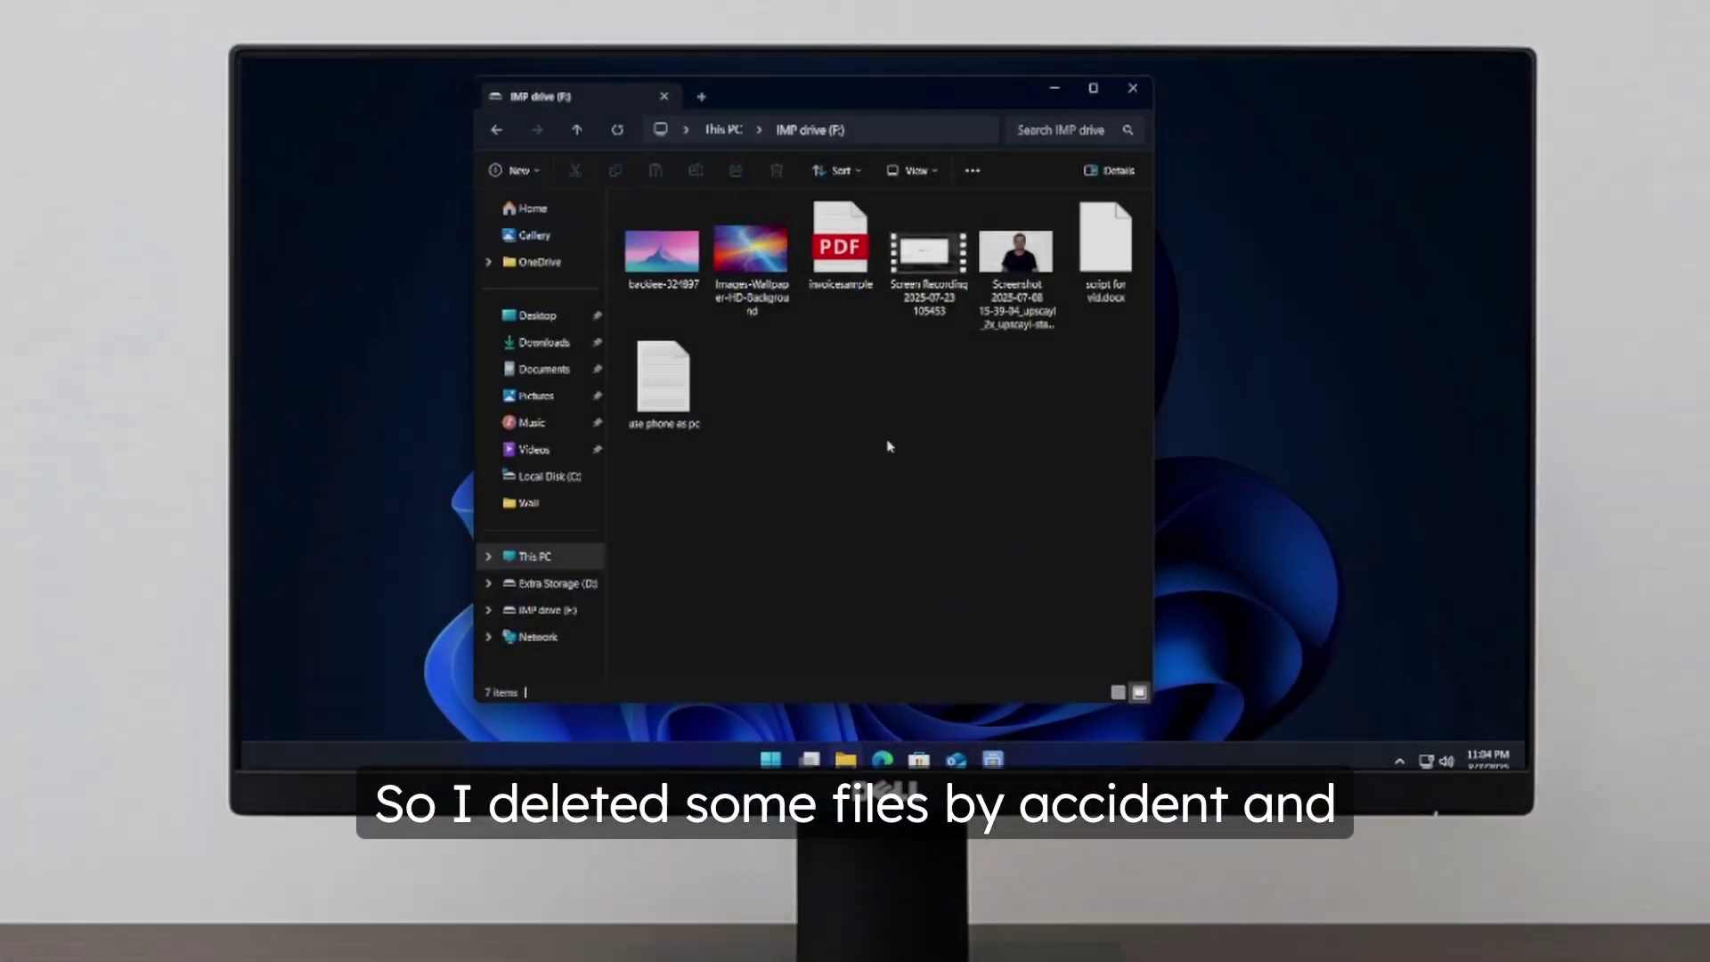
# Step: Delete all seven IMP drive (F:) files, then empty the Recycle Bin and verify it's empty
pyautogui.hotkey('ctrl', 'a')
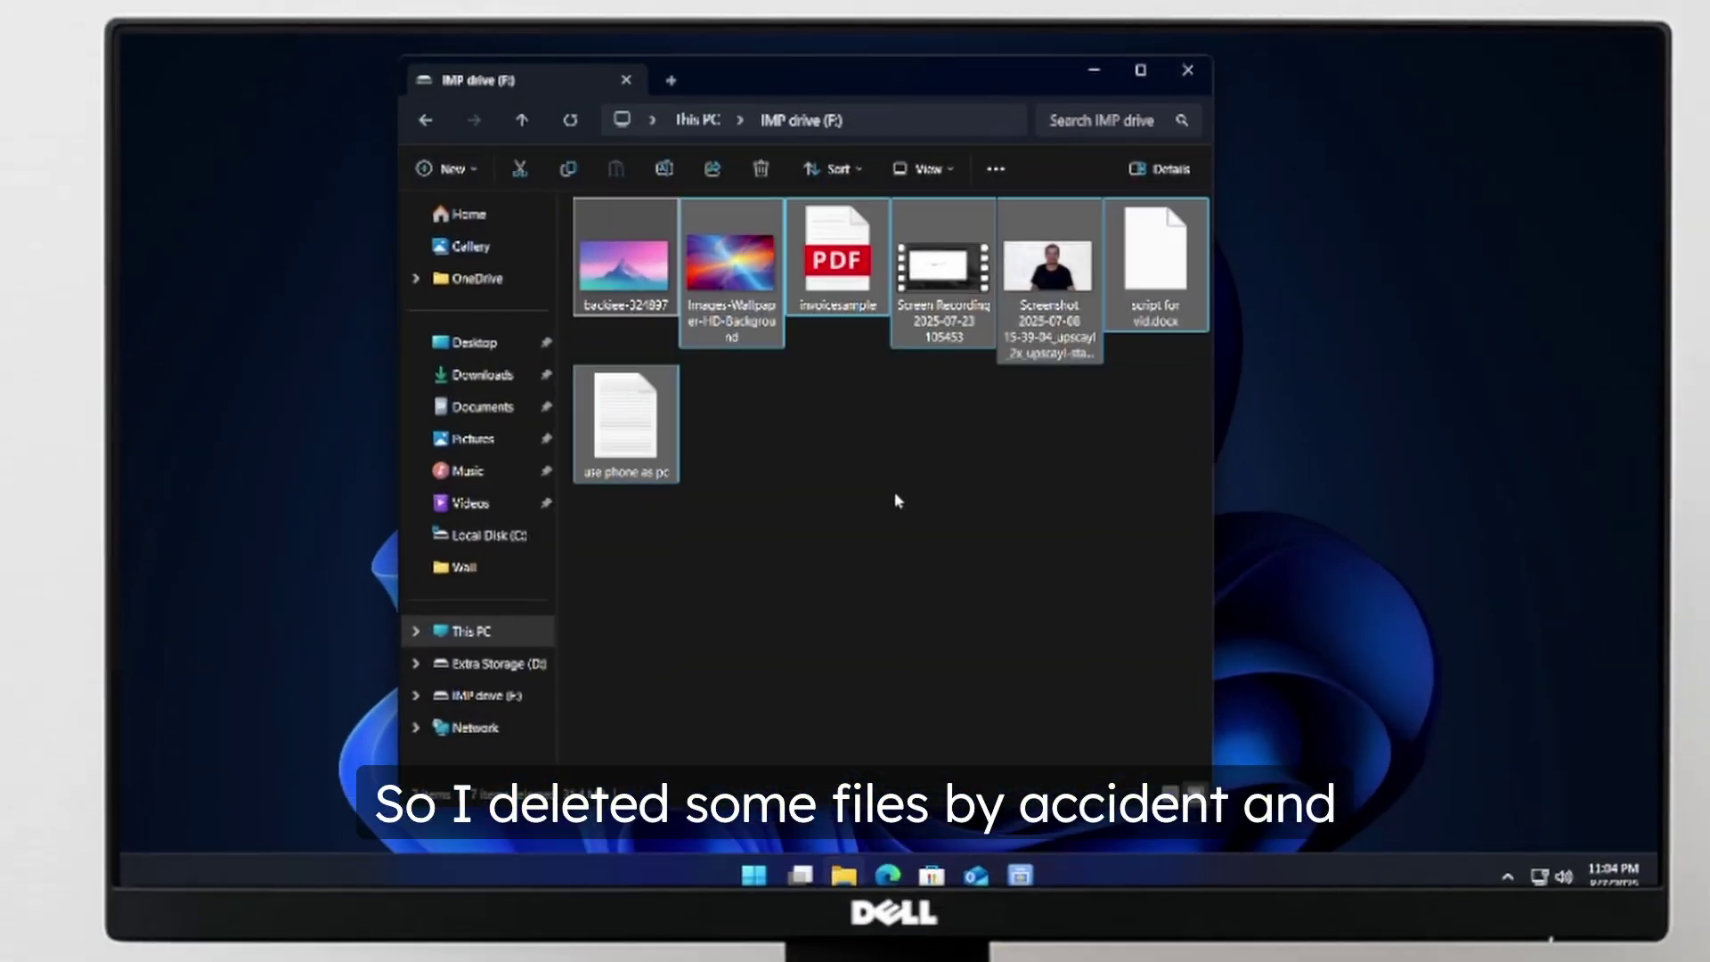
pyautogui.rightClick(832, 250)
pyautogui.rightClick(156, 96)
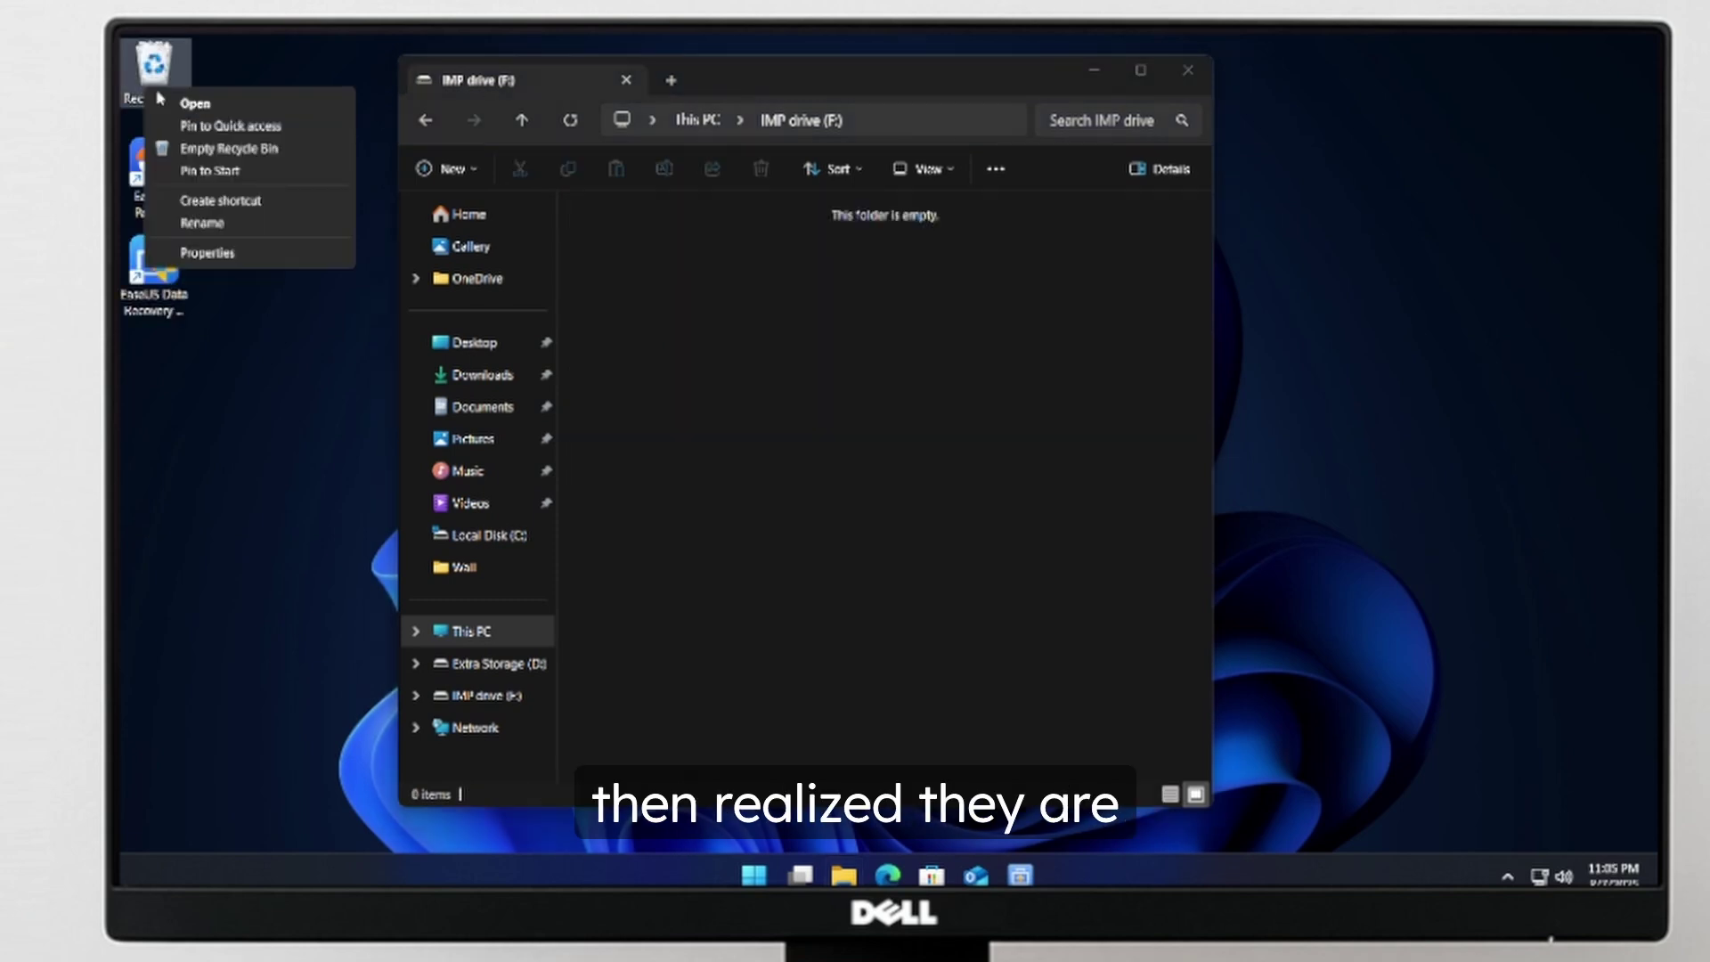
pyautogui.click(203, 149)
pyautogui.click(958, 472)
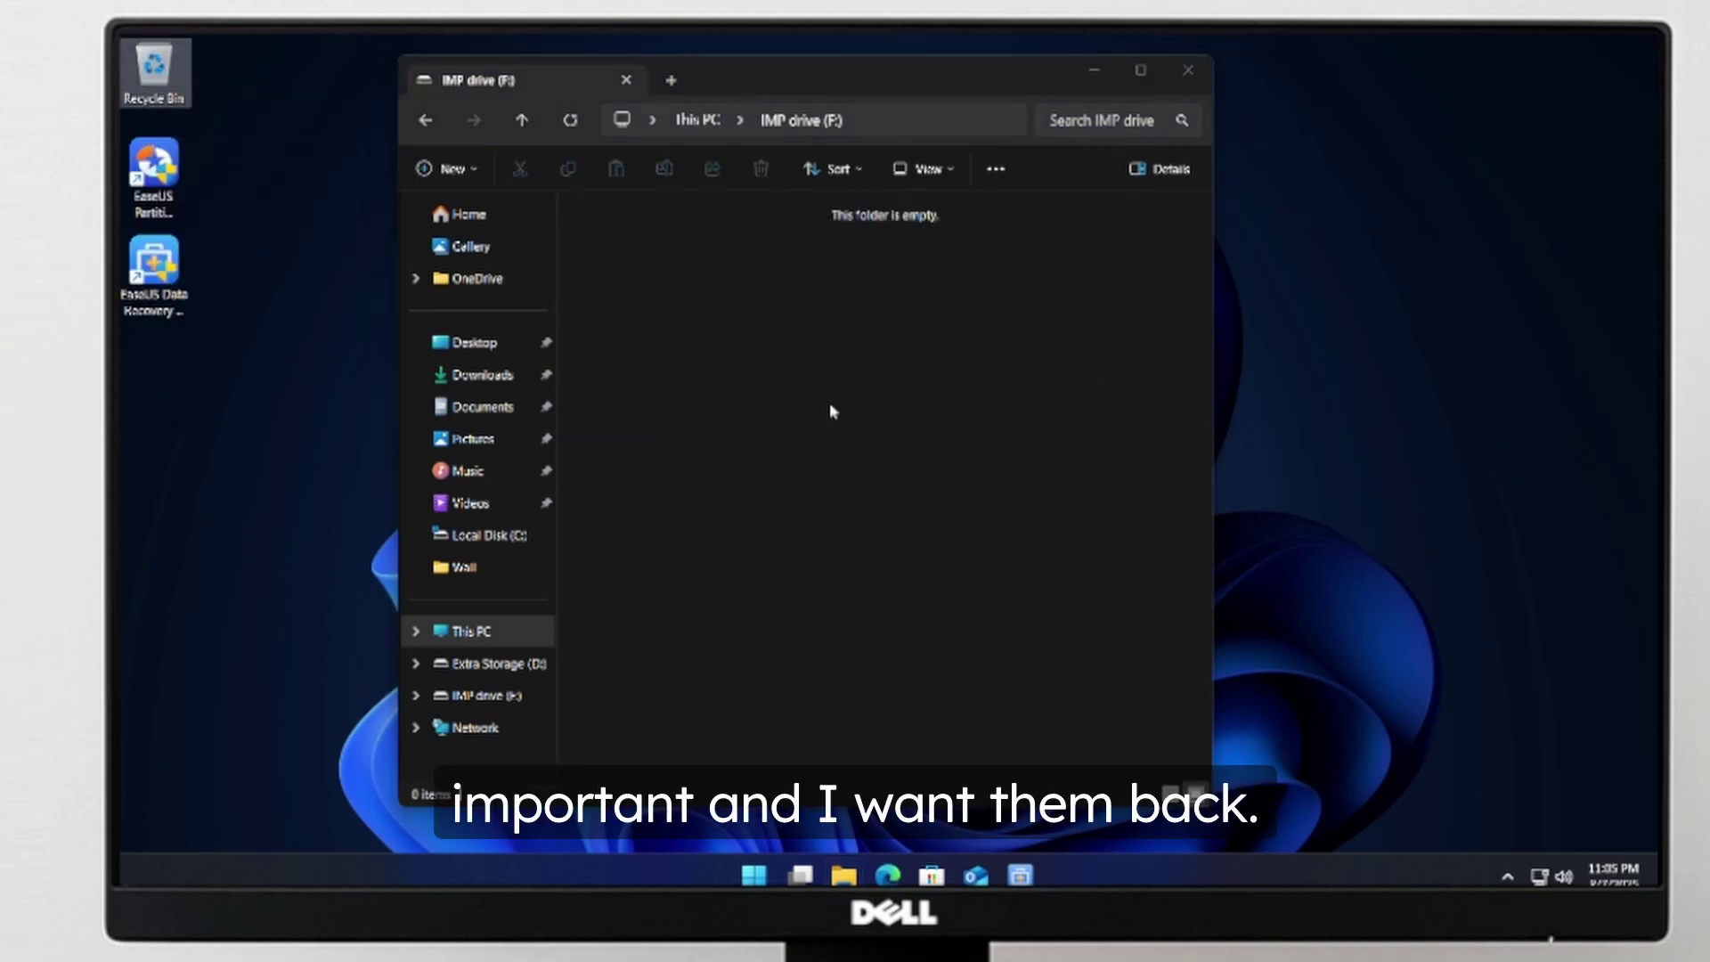
pyautogui.doubleClick(153, 71)
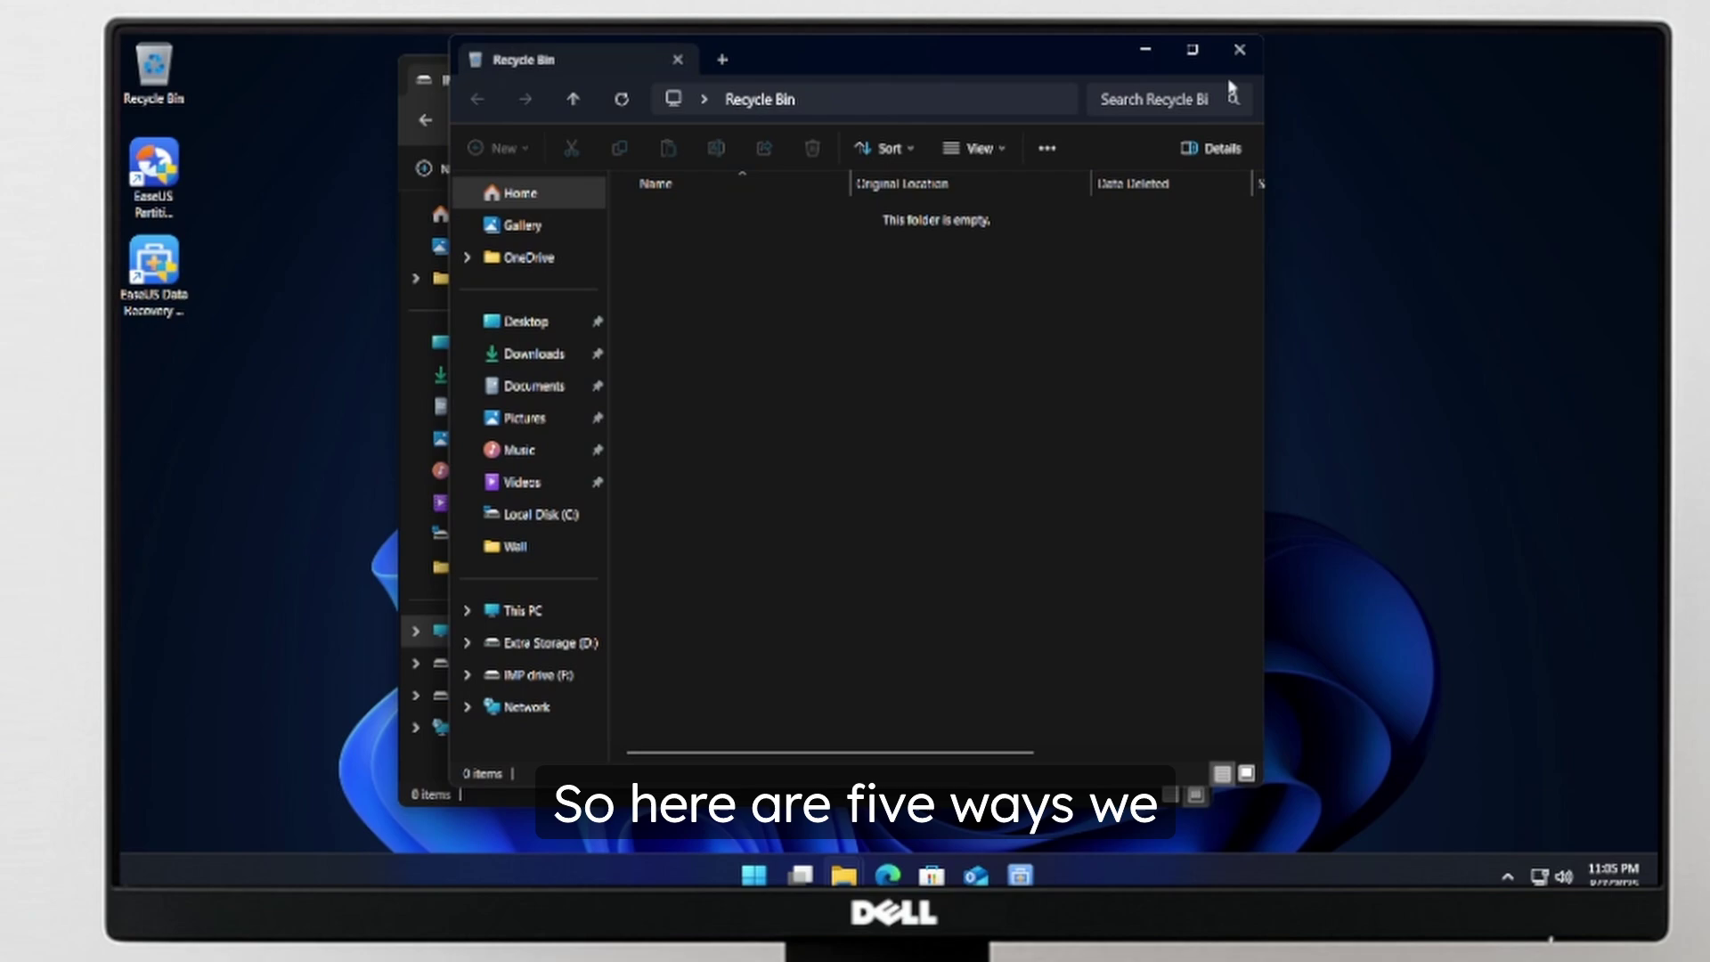
pyautogui.click(1240, 56)
# Step: Bring up the context menu in the now-empty IMP drive (F:) folder
pyautogui.rightClick(804, 420)
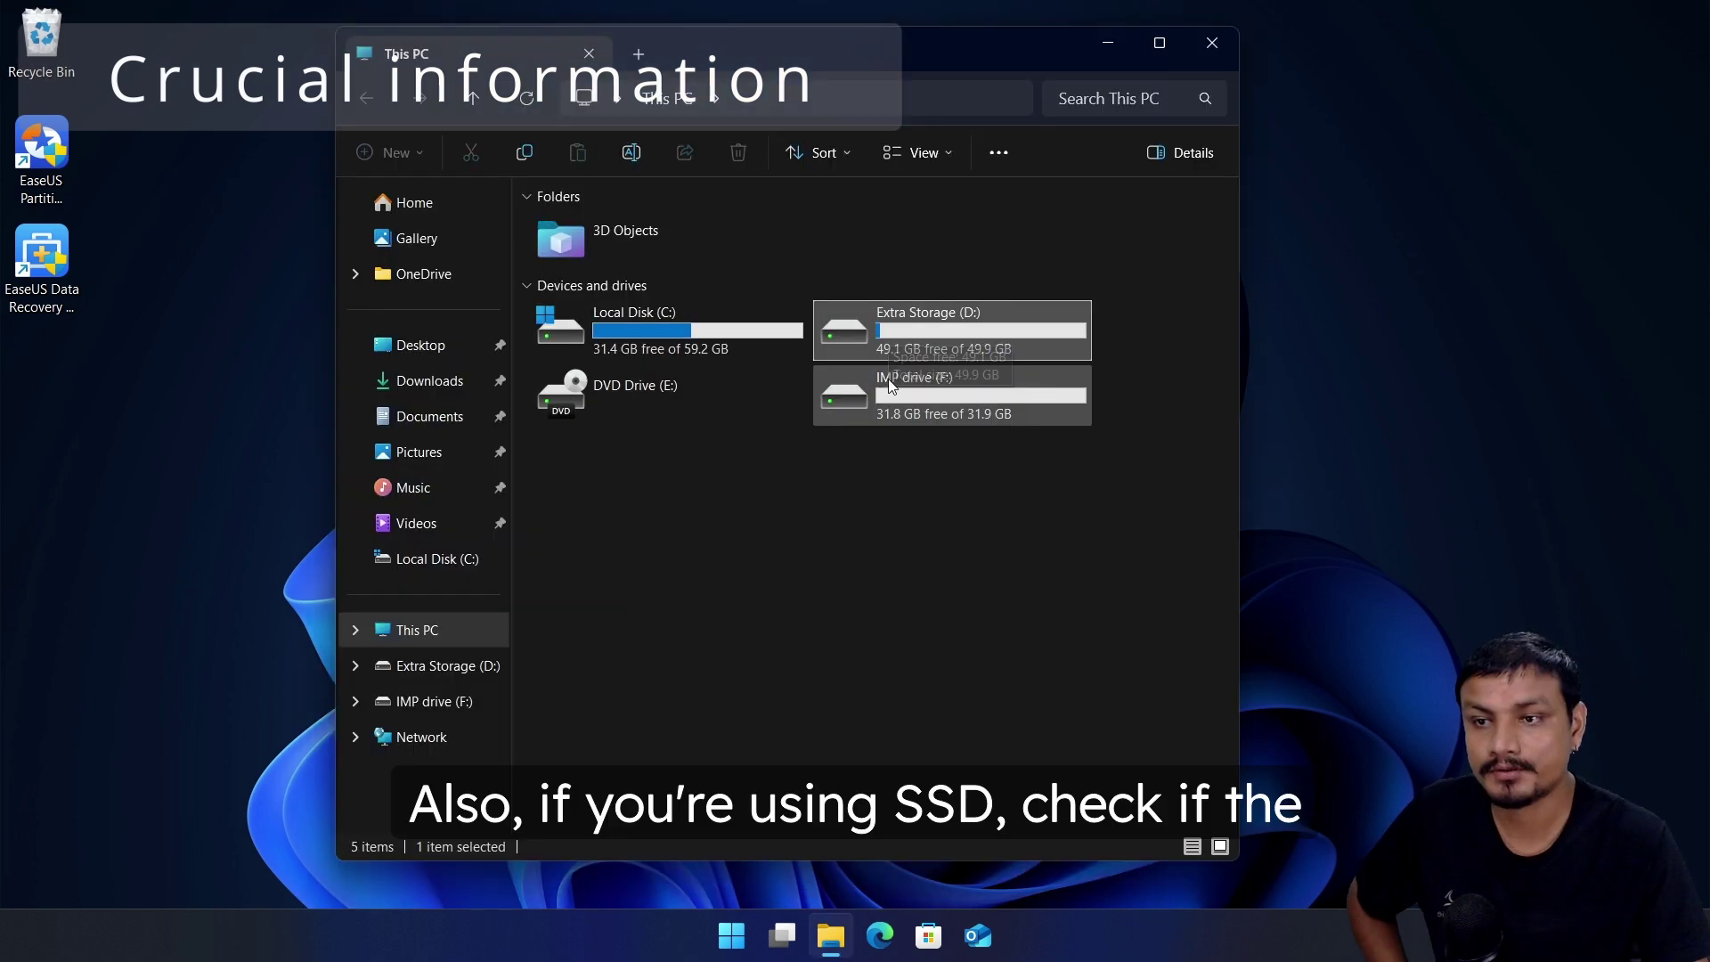
# Step: Open Extra Storage (D:) Properties, go to Tools and launch Optimize to check TRIM
pyautogui.rightClick(924, 350)
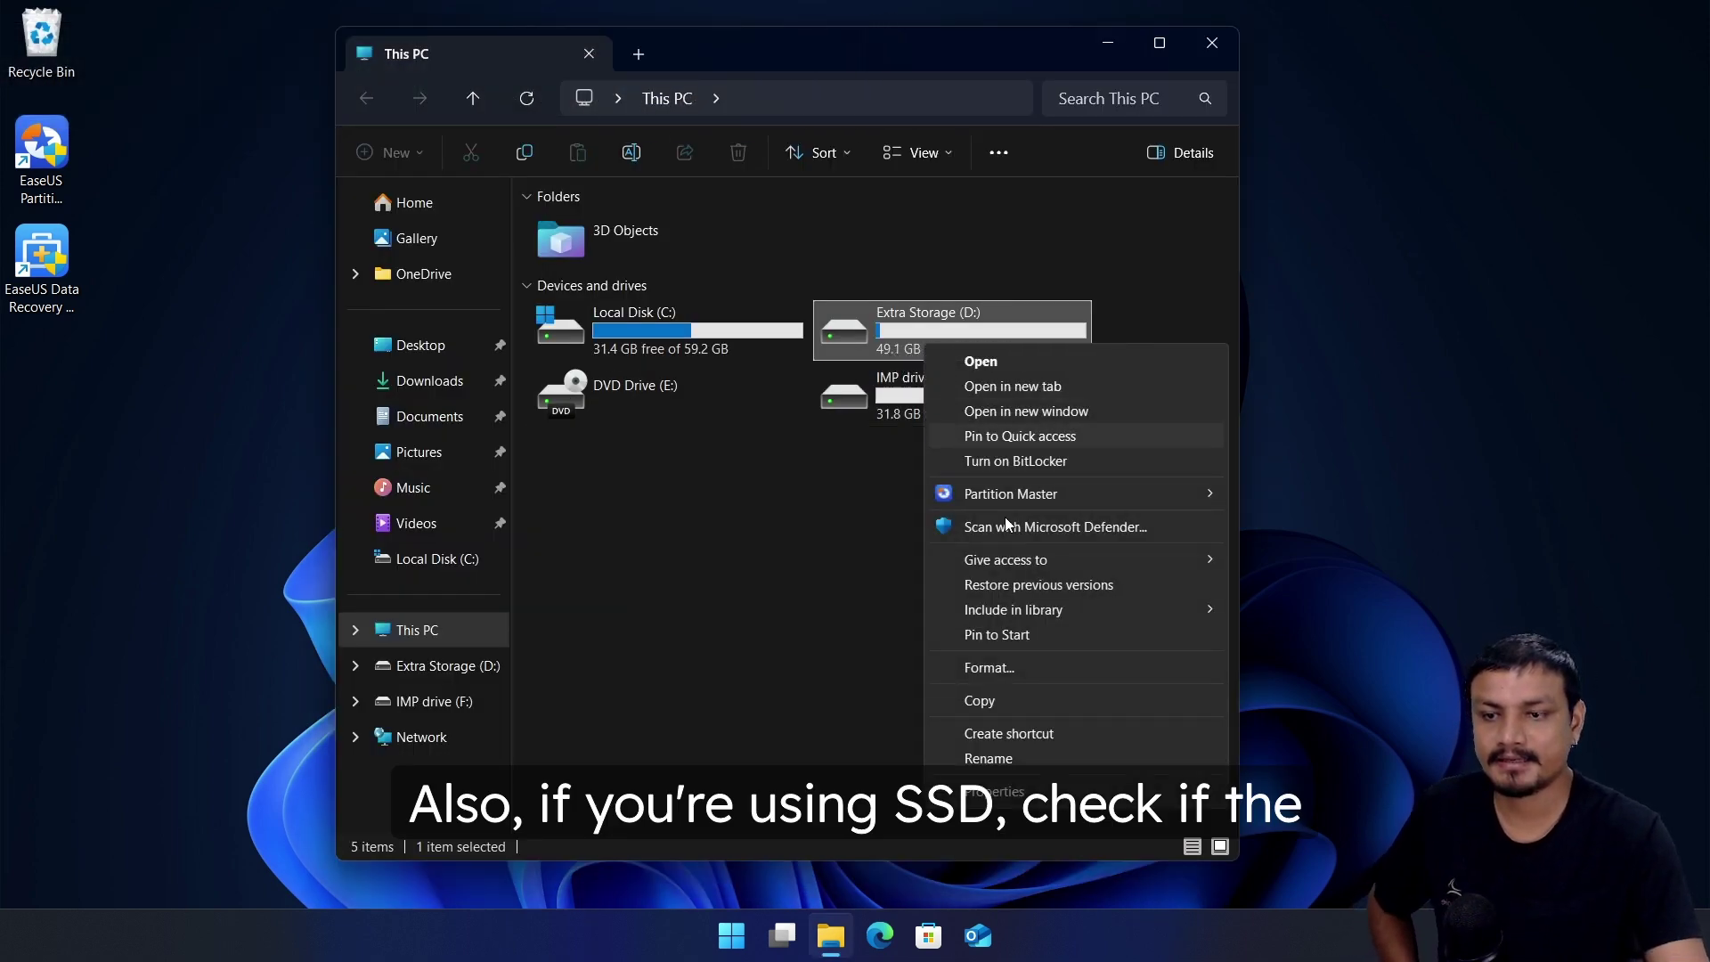
pyautogui.press('r')
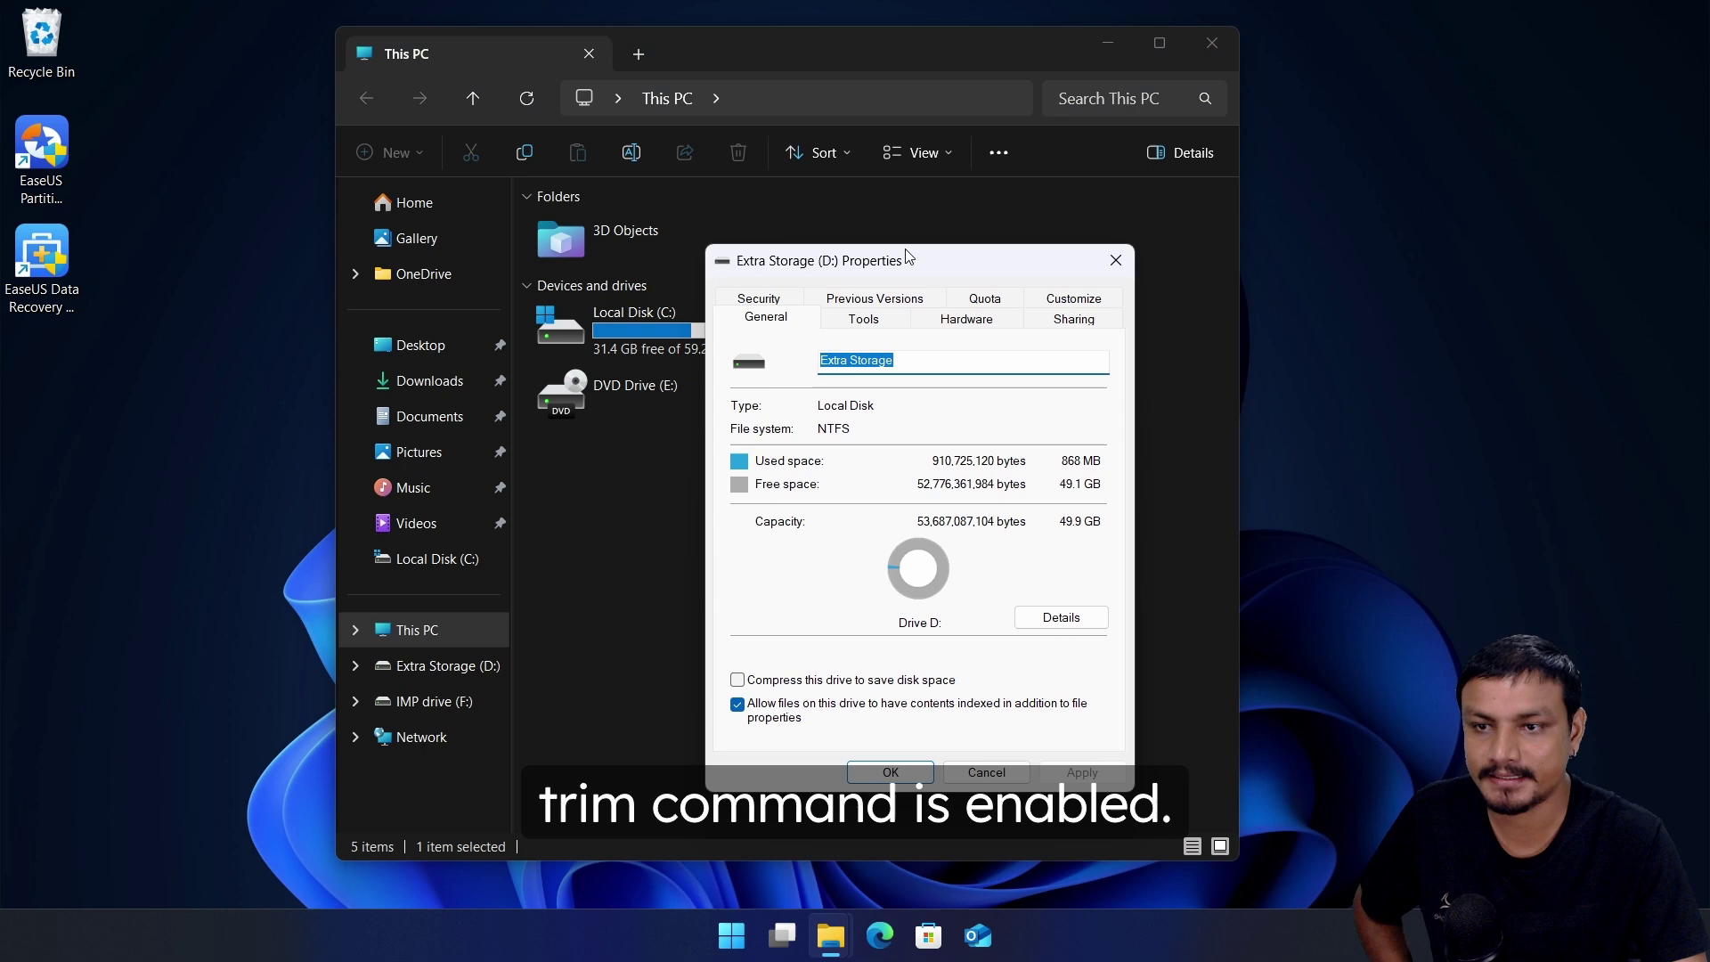
pyautogui.moveTo(1135, 358); pyautogui.dragTo(926, 217)
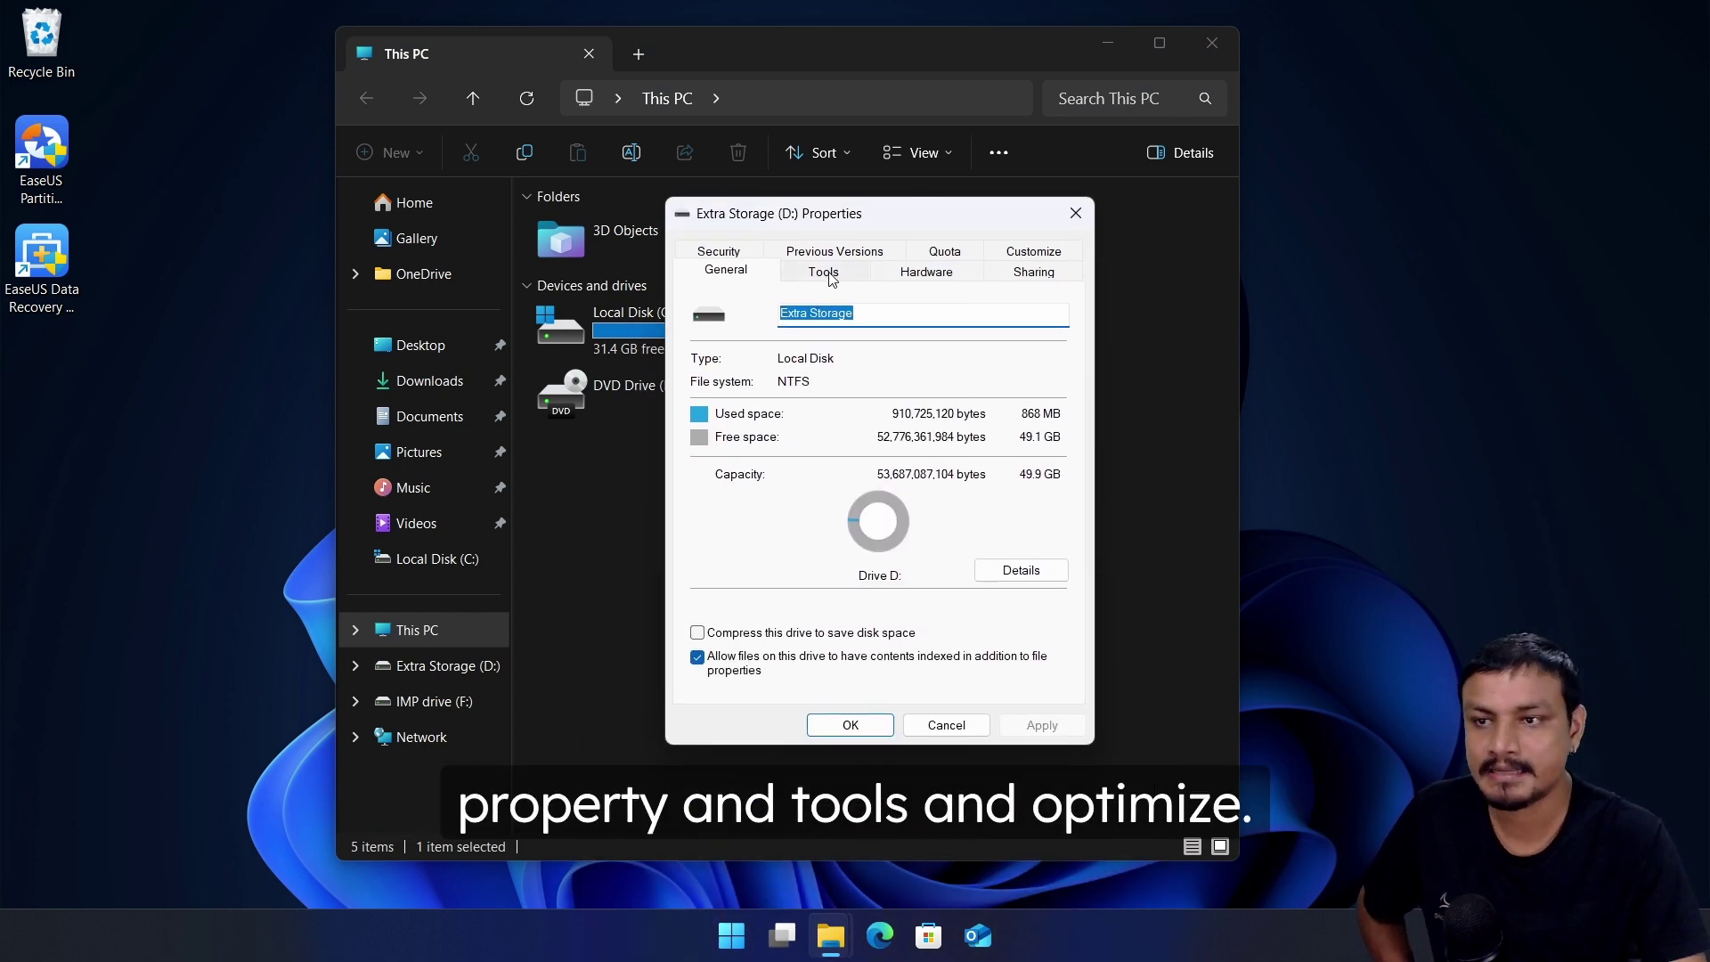
pyautogui.click(831, 277)
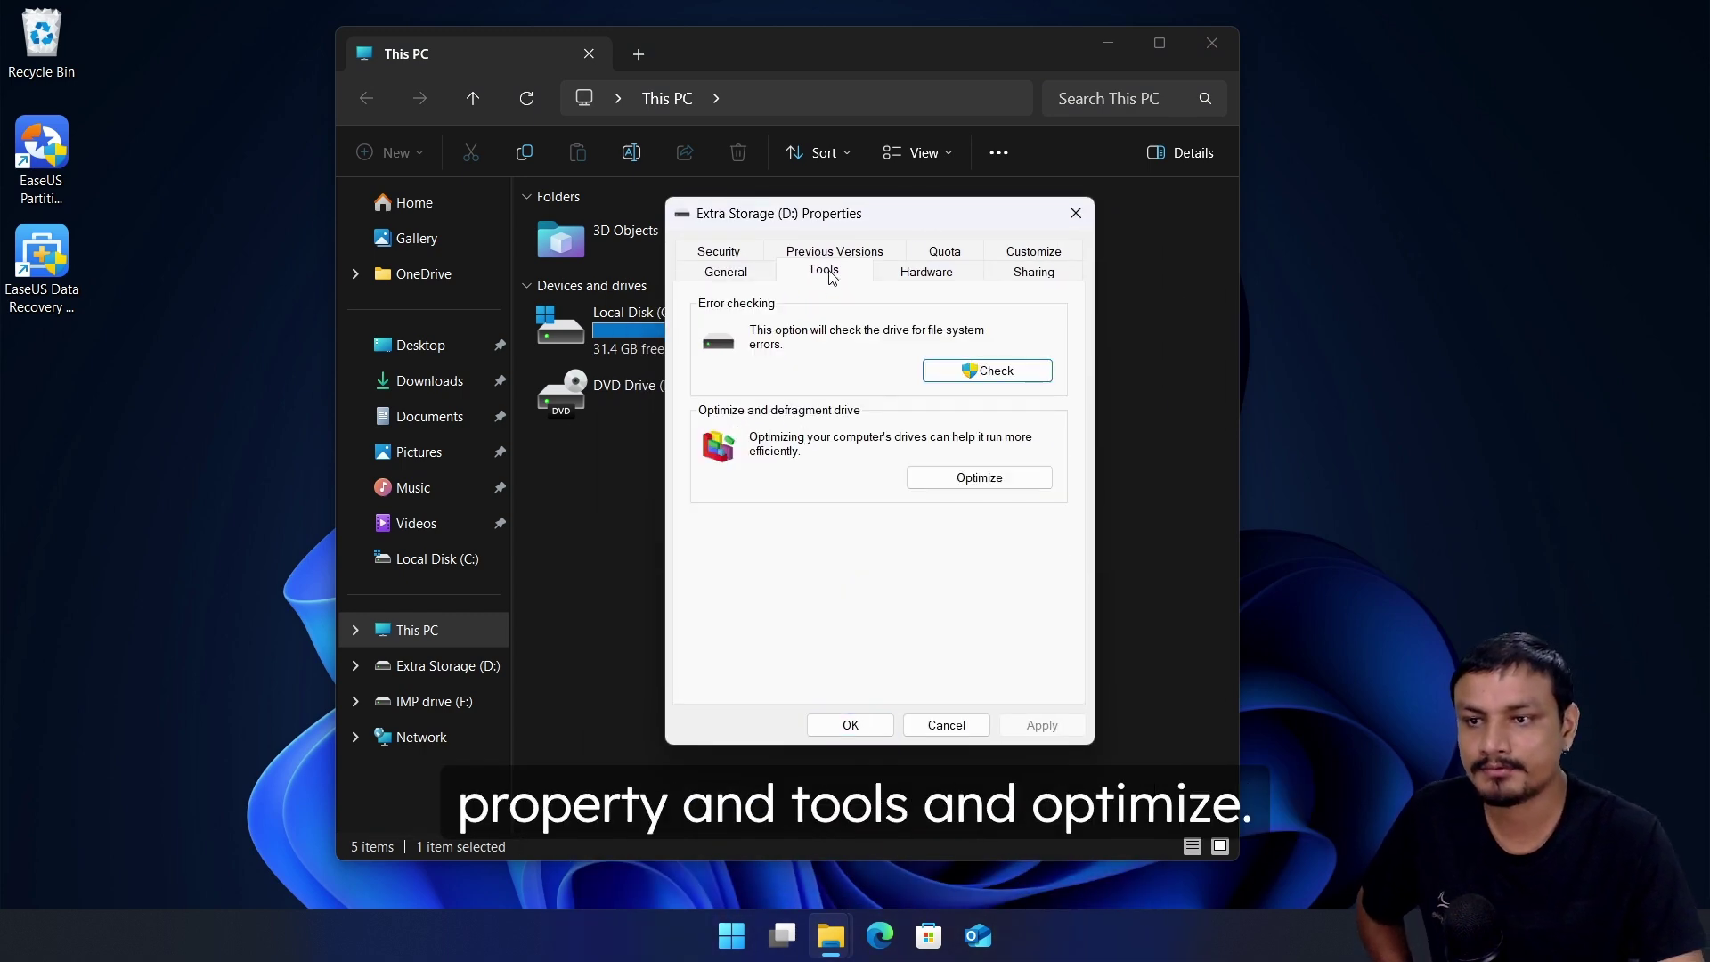
pyautogui.click(971, 478)
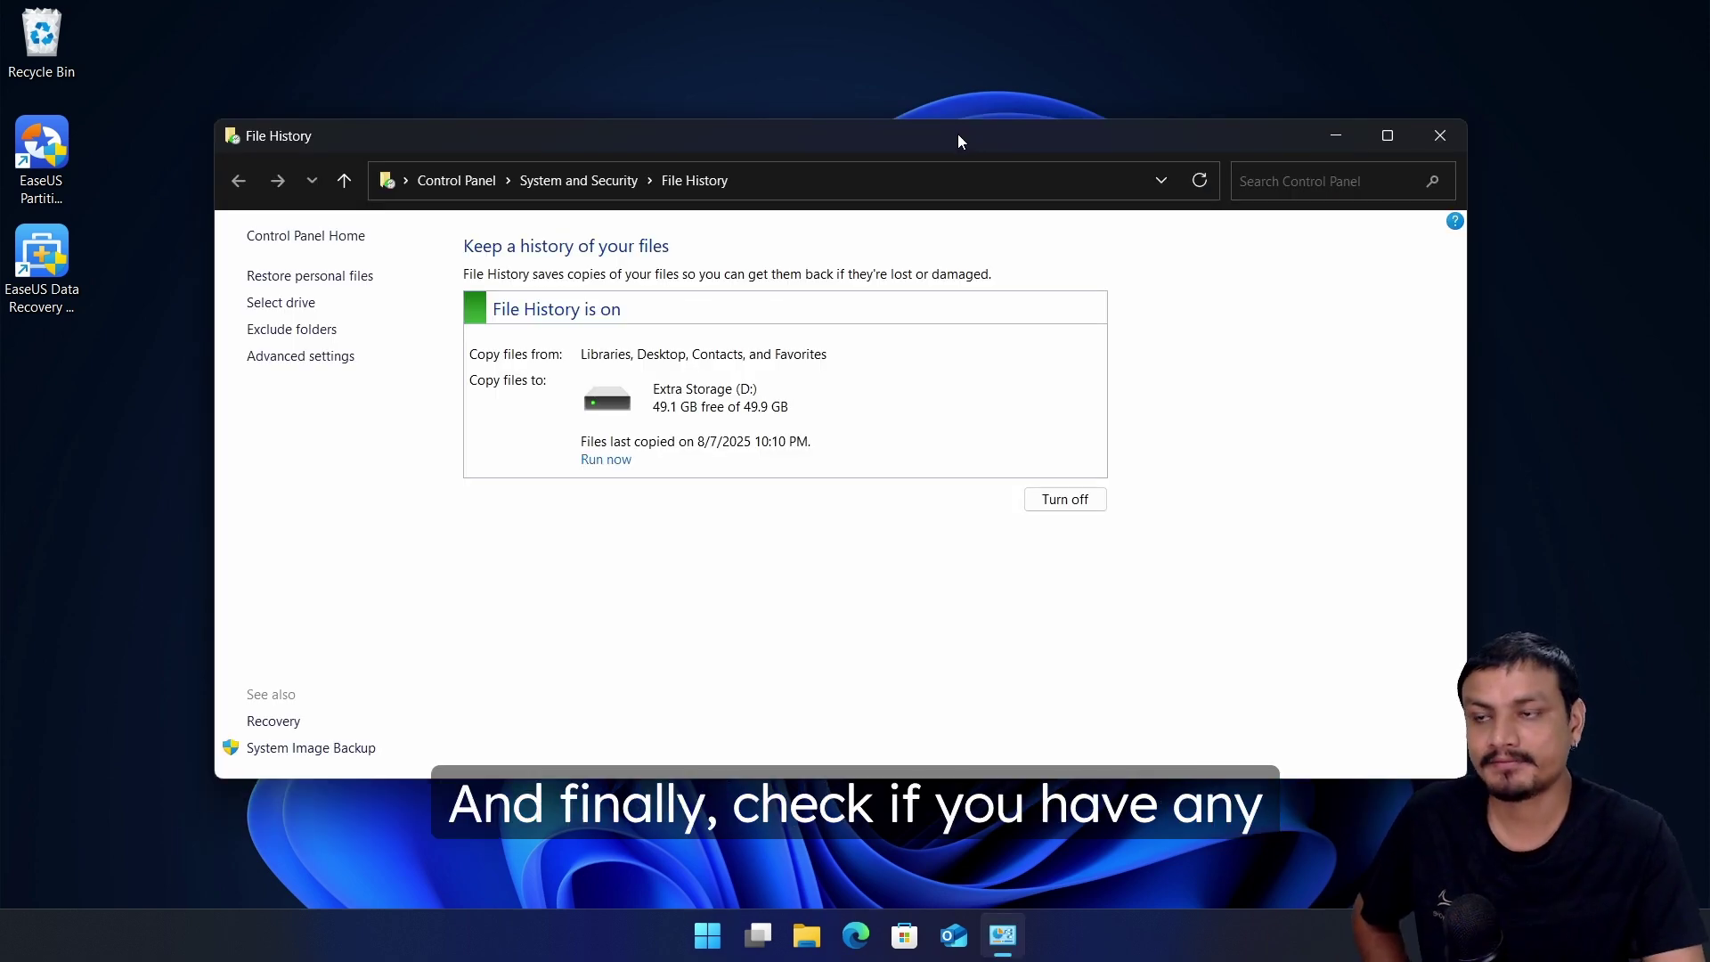
# Step: Move the File History window up and to the right
pyautogui.moveTo(958, 138); pyautogui.dragTo(997, 87)
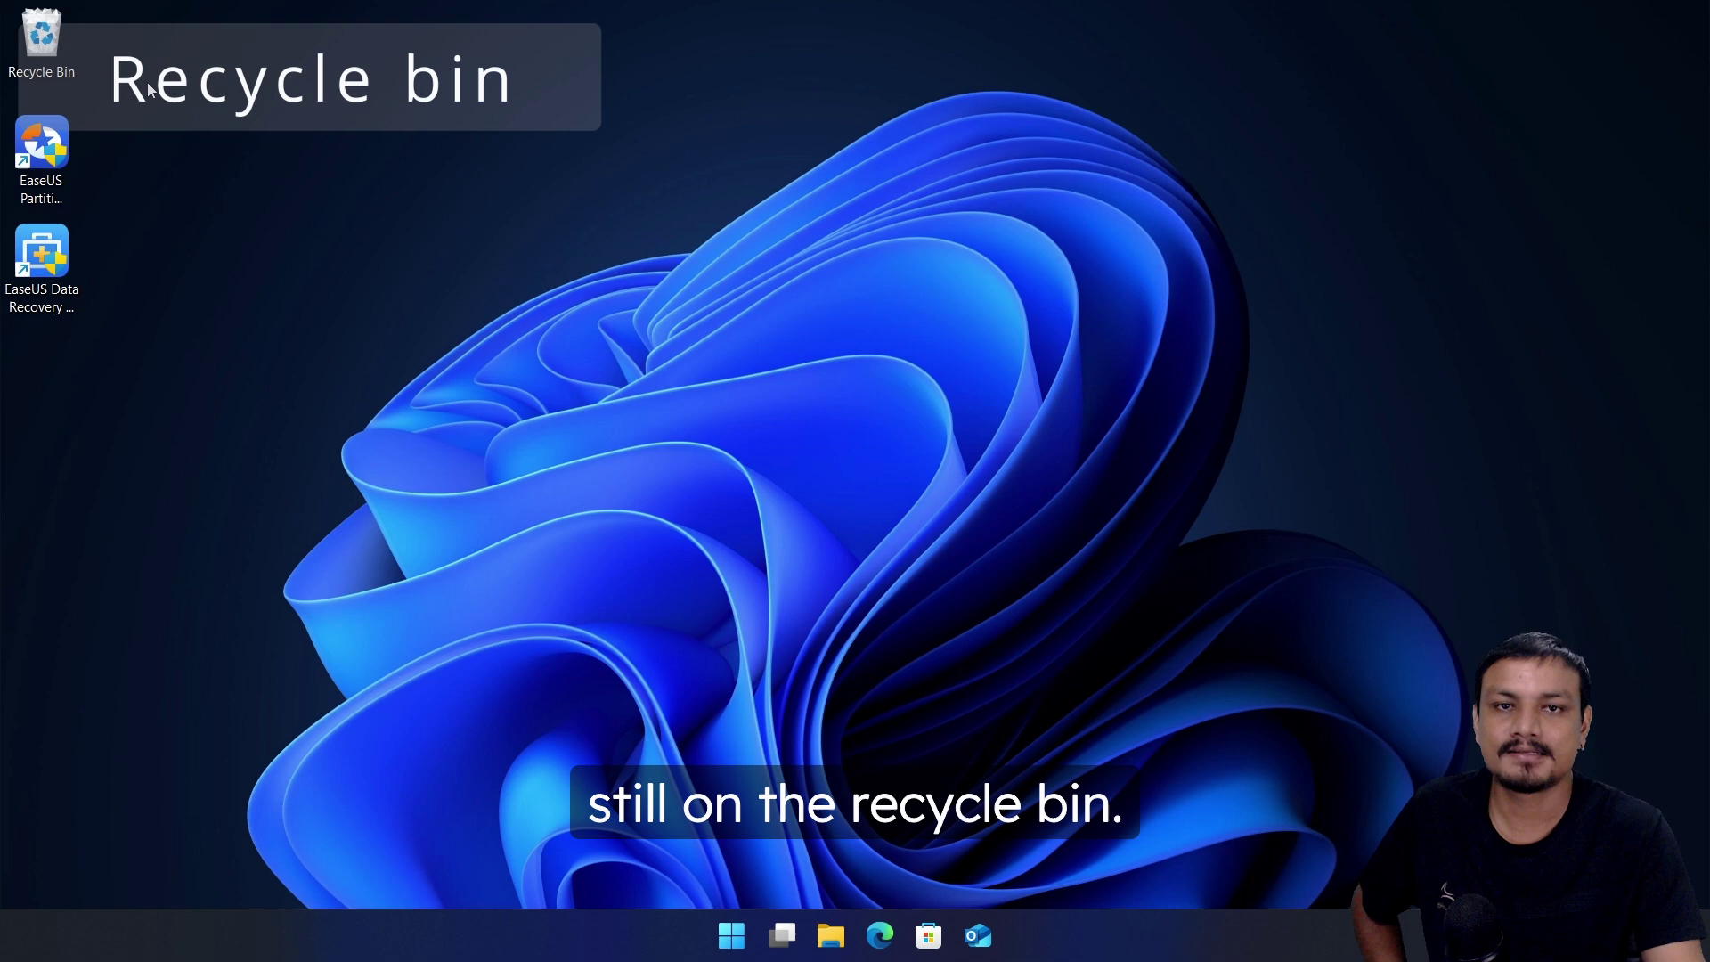
# Step: Restore backiee-324897 from the Recycle Bin to its original Wall folder
pyautogui.doubleClick(59, 30)
pyautogui.click(629, 234)
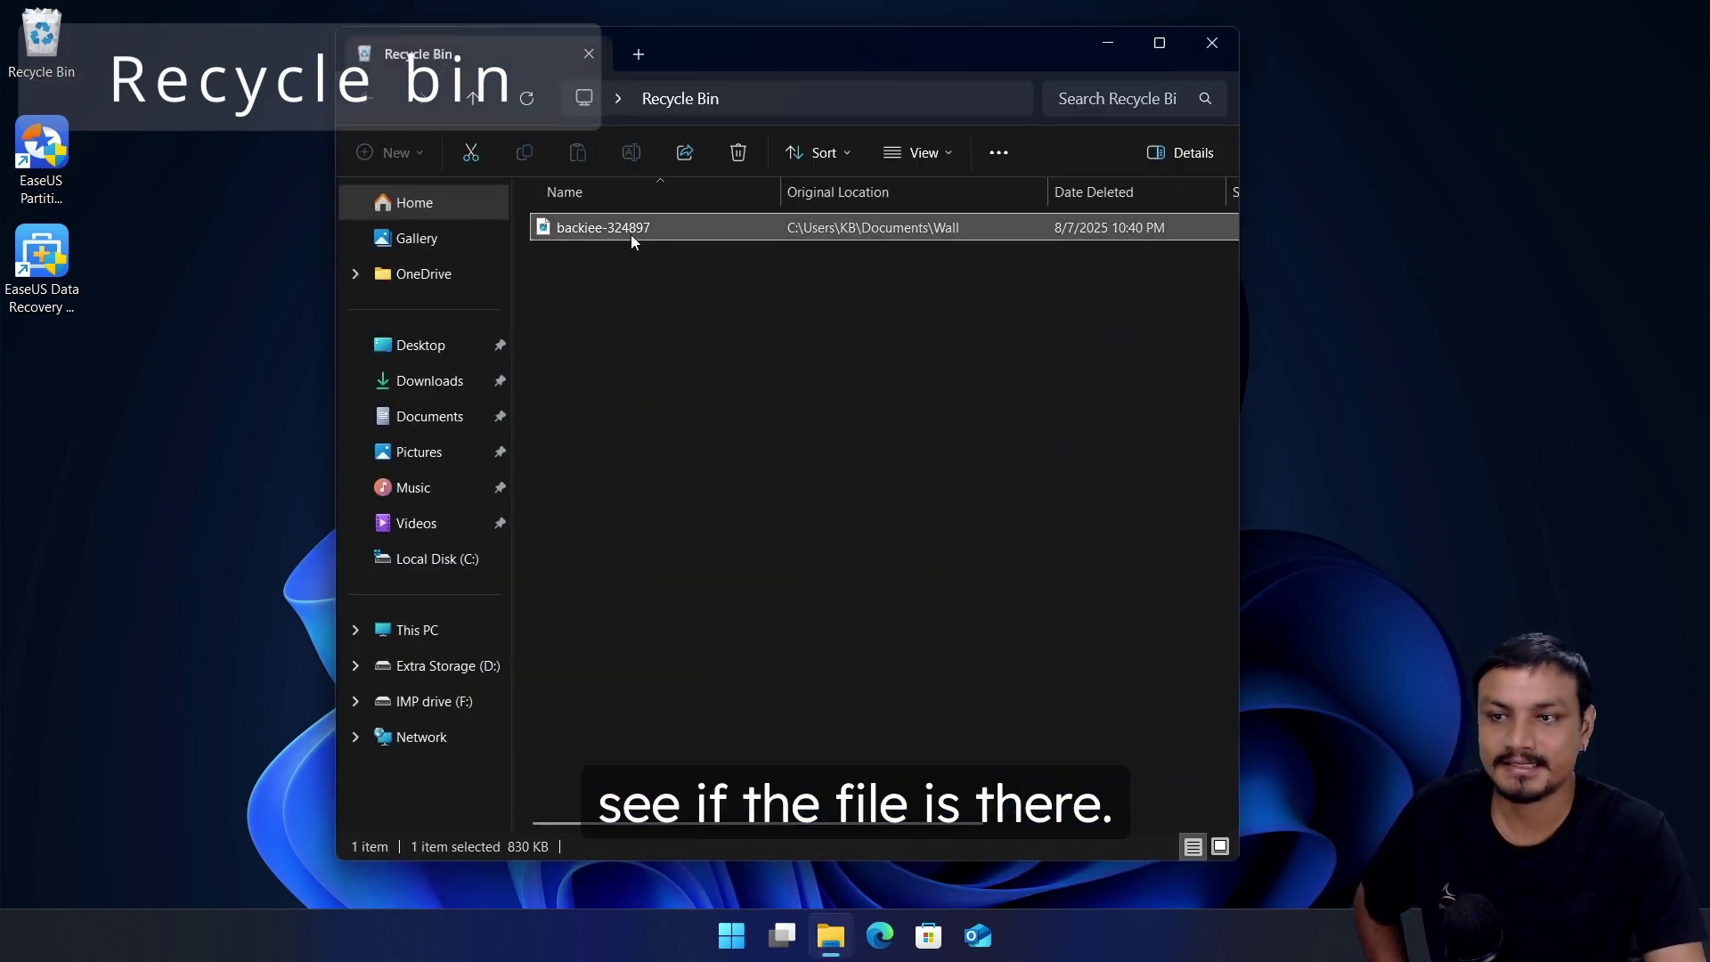
pyautogui.moveTo(630, 233)
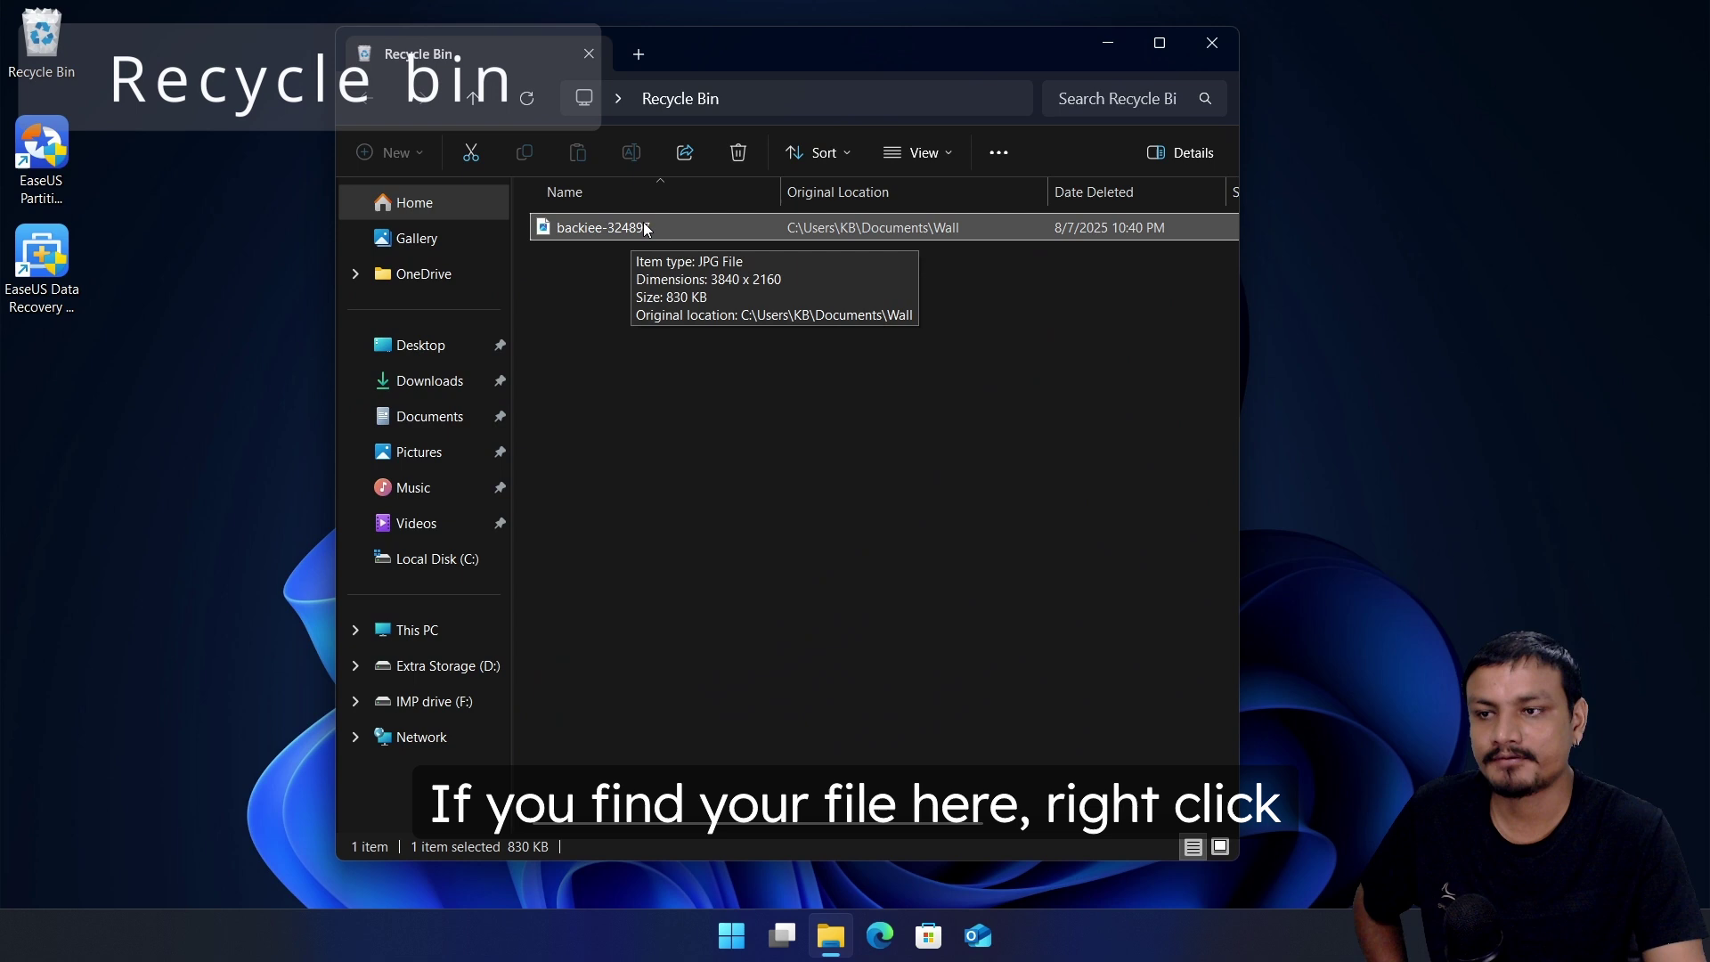
pyautogui.rightClick(646, 230)
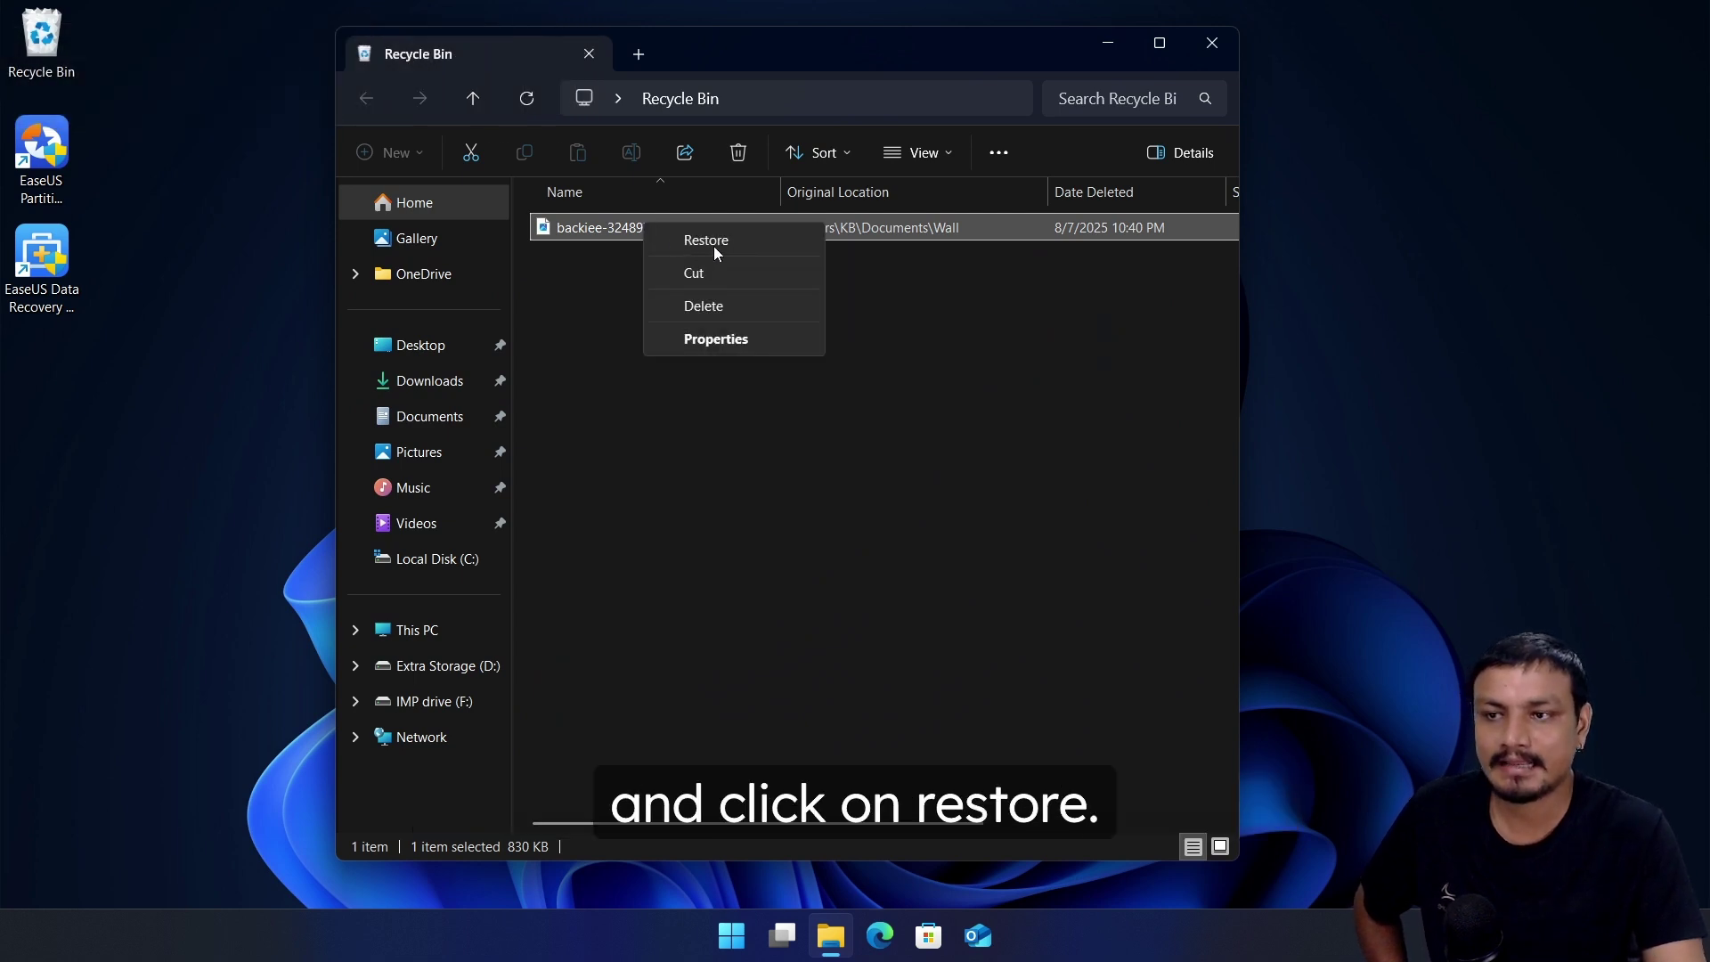
pyautogui.click(713, 245)
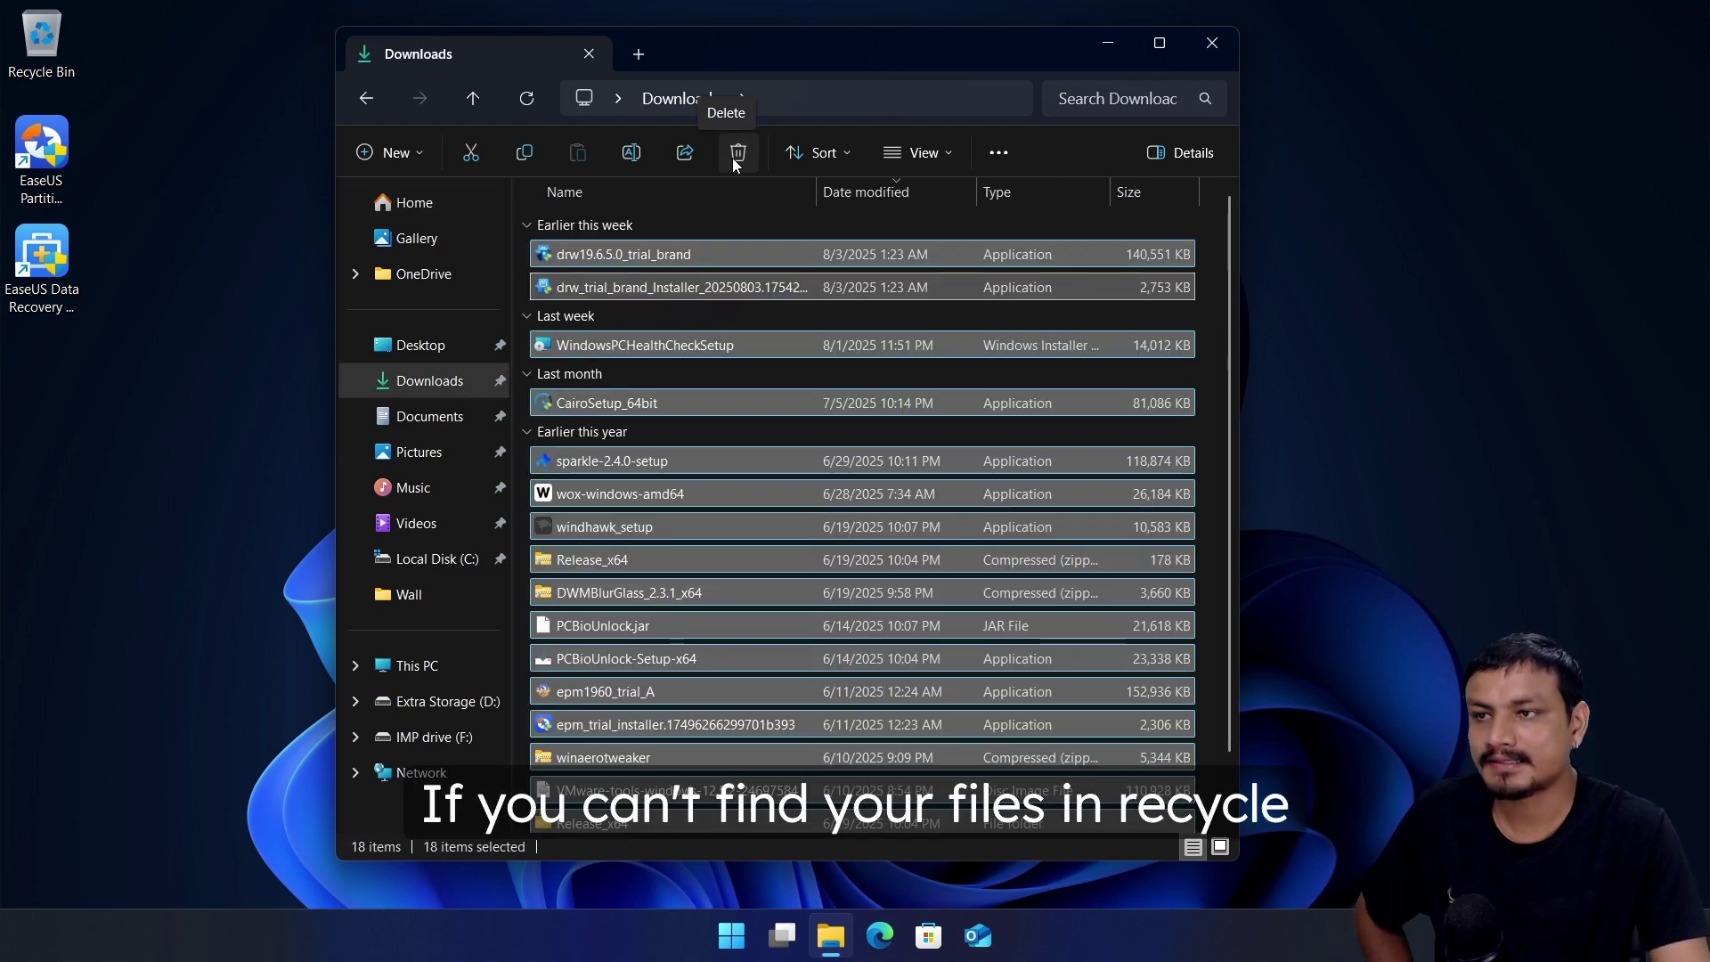
# Step: Delete the 18 selected Downloads files and empty the Recycle Bin
pyautogui.press('Delete')
pyautogui.rightClick(49, 35)
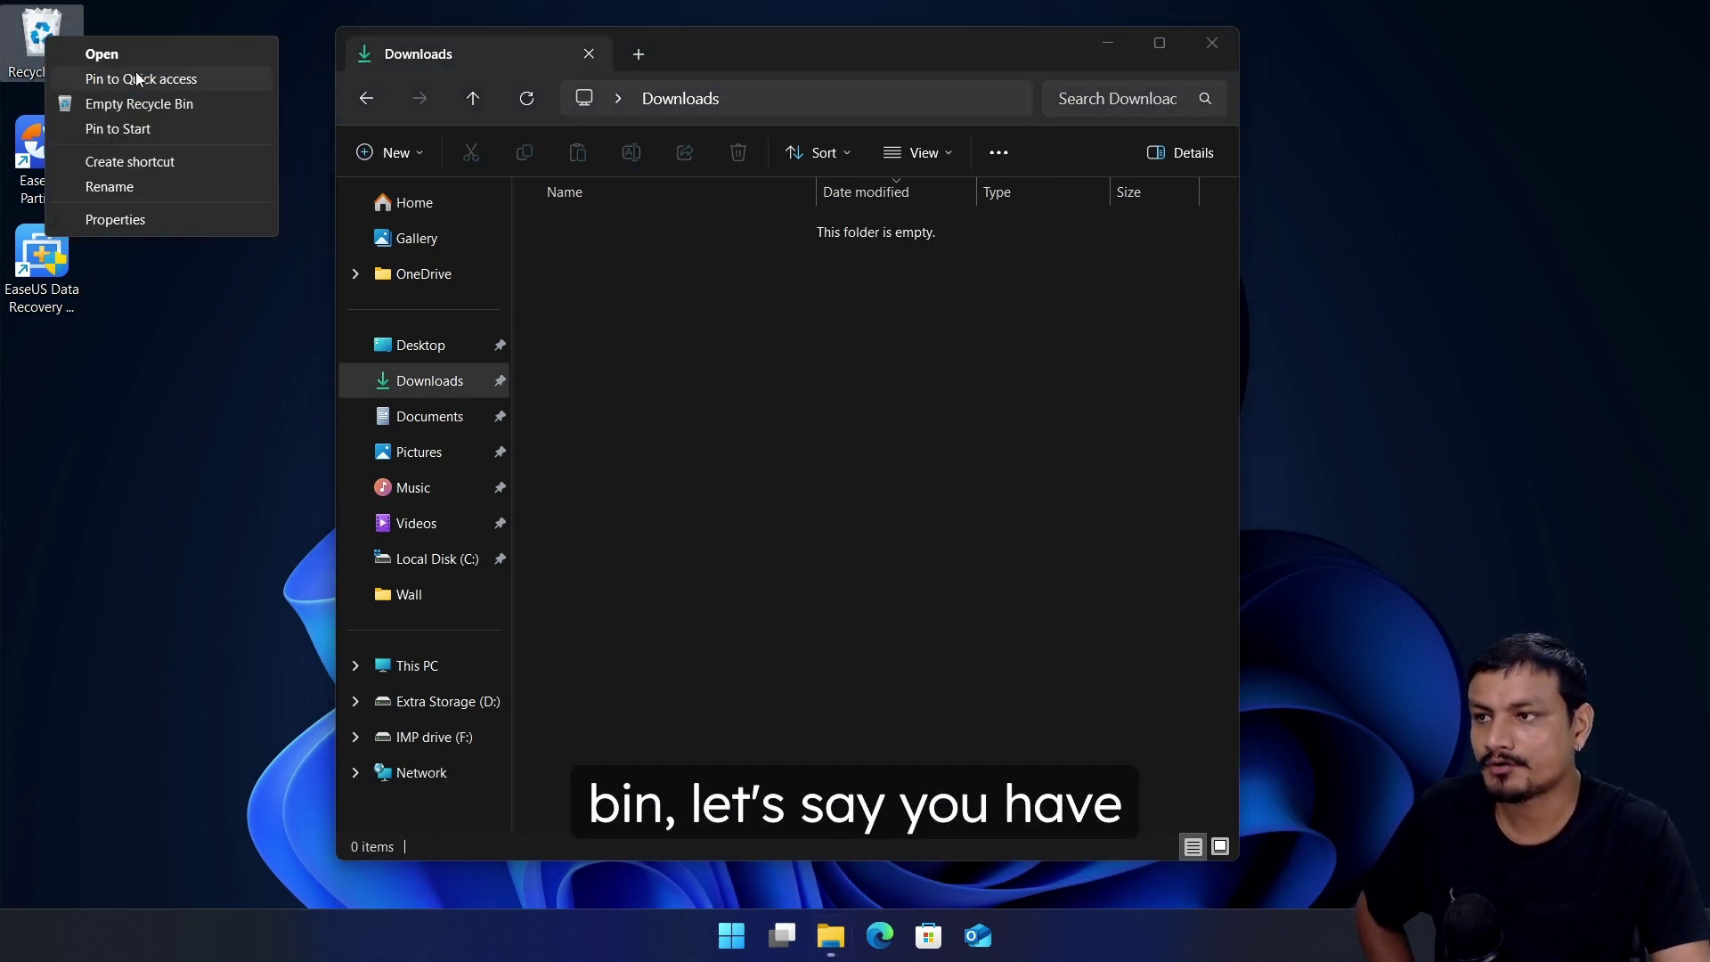
pyautogui.click(127, 112)
pyautogui.click(128, 111)
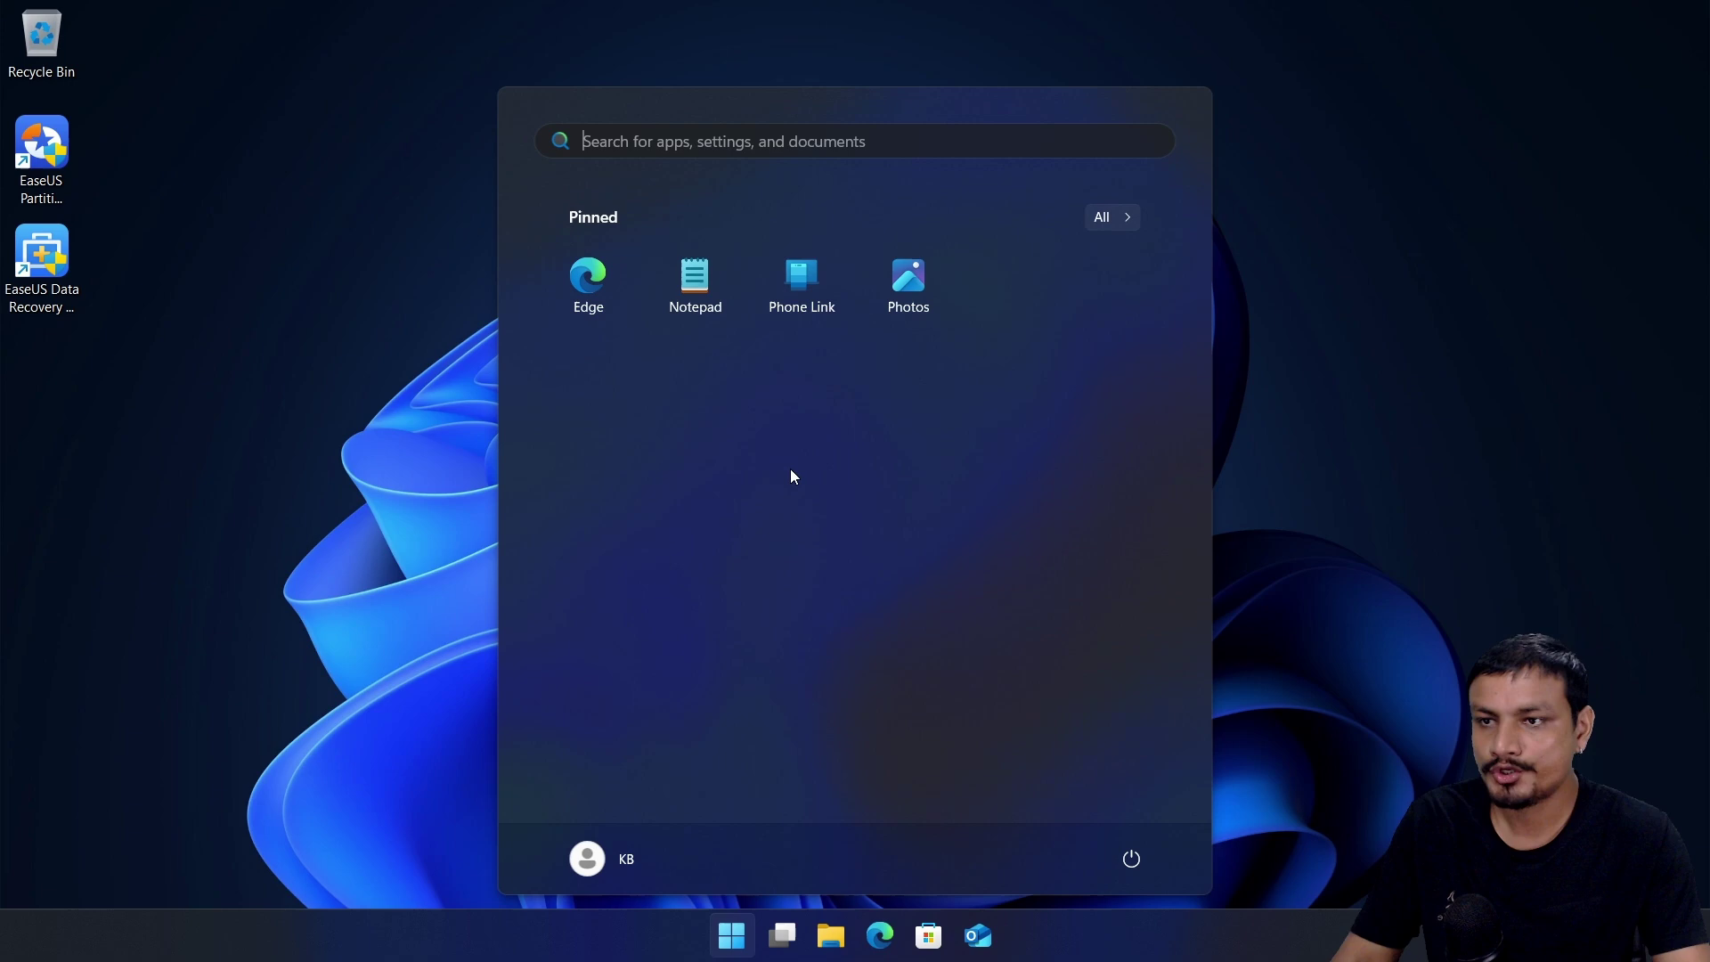
# Step: Restore the personal files from File History, then close the restored Downloads folder
pyautogui.write('file')
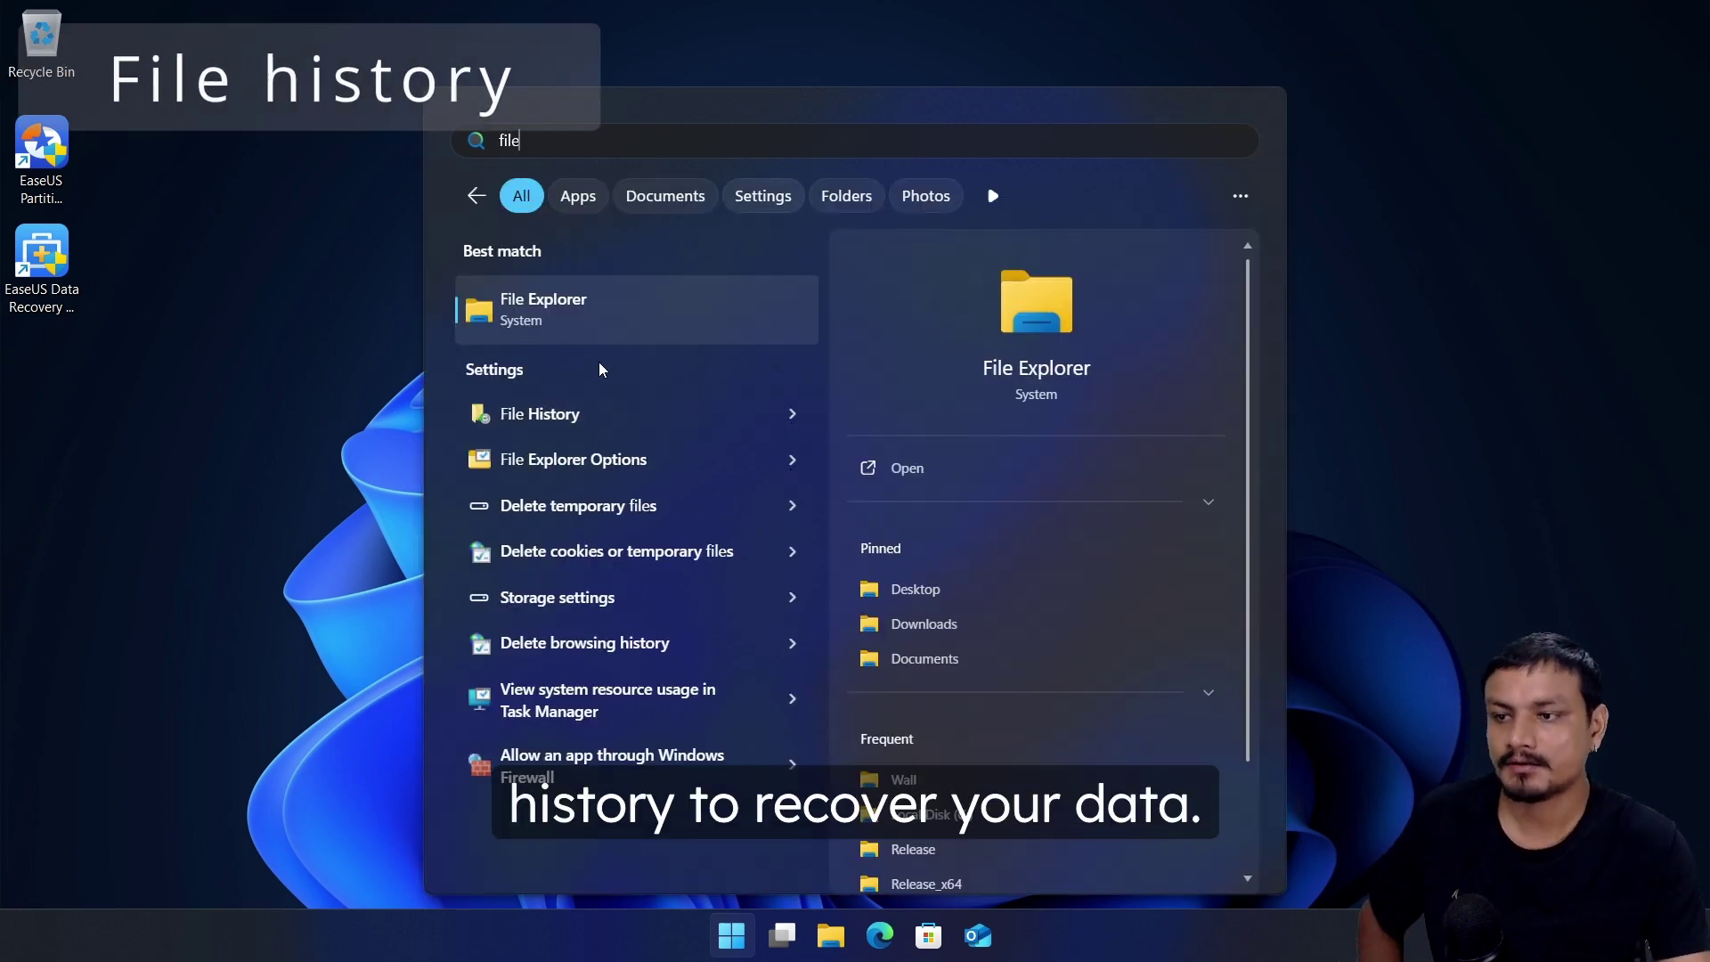
pyautogui.click(580, 418)
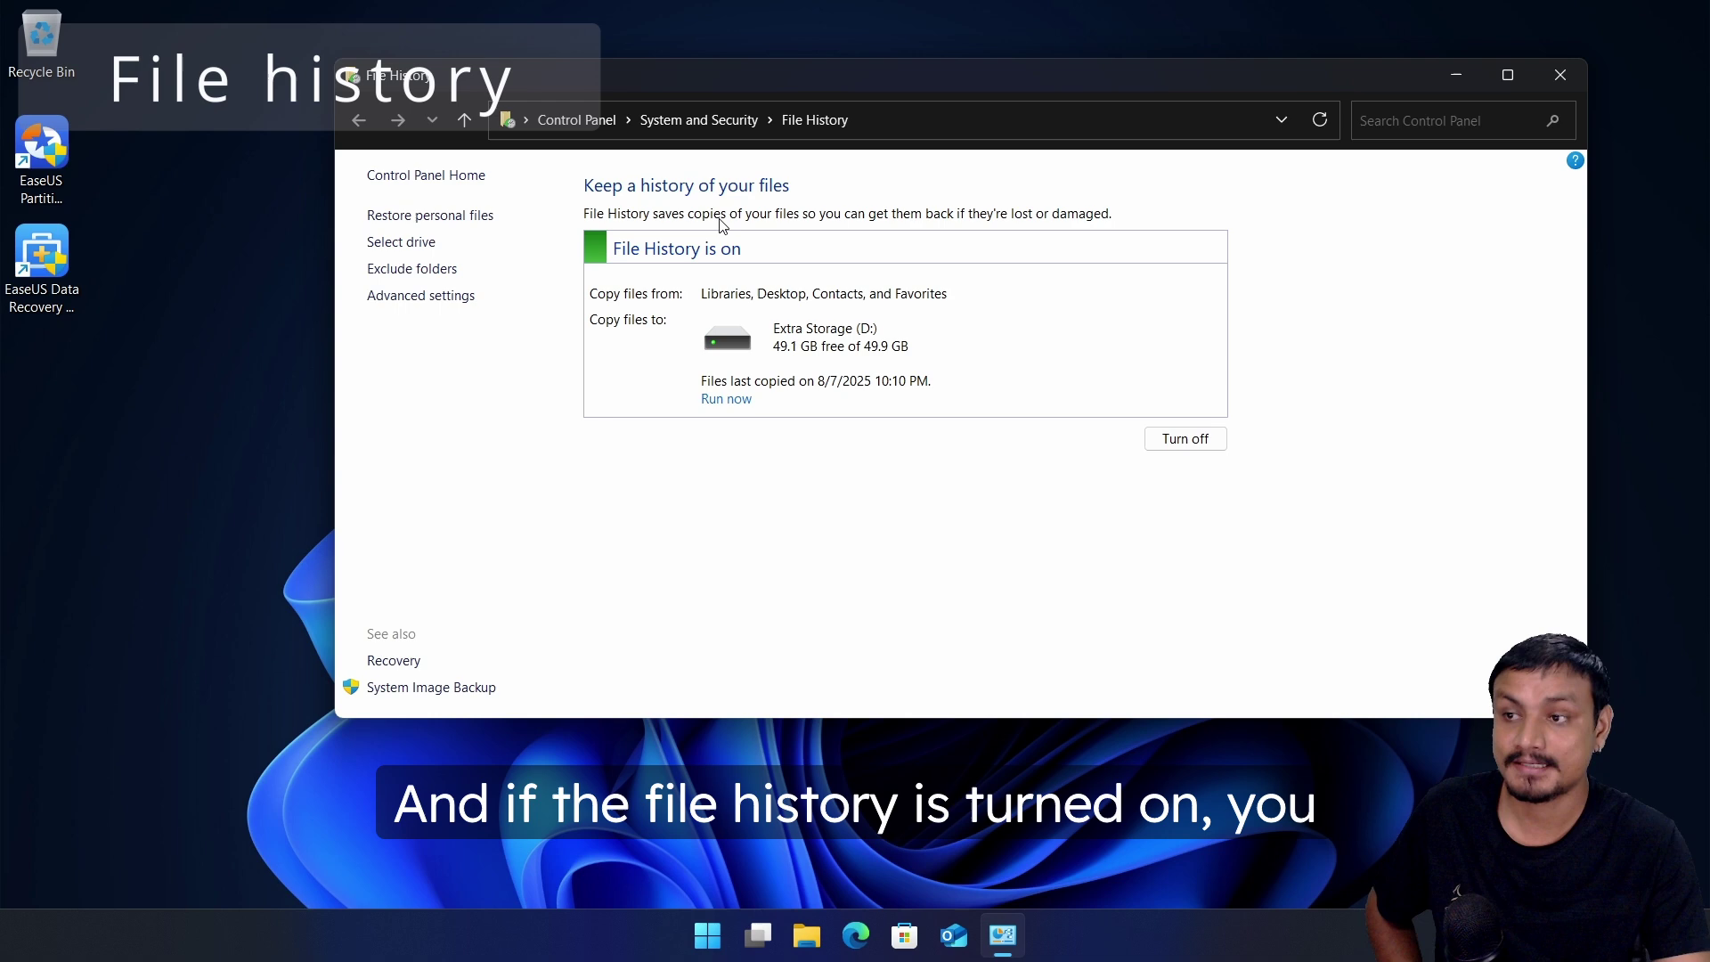
pyautogui.click(463, 219)
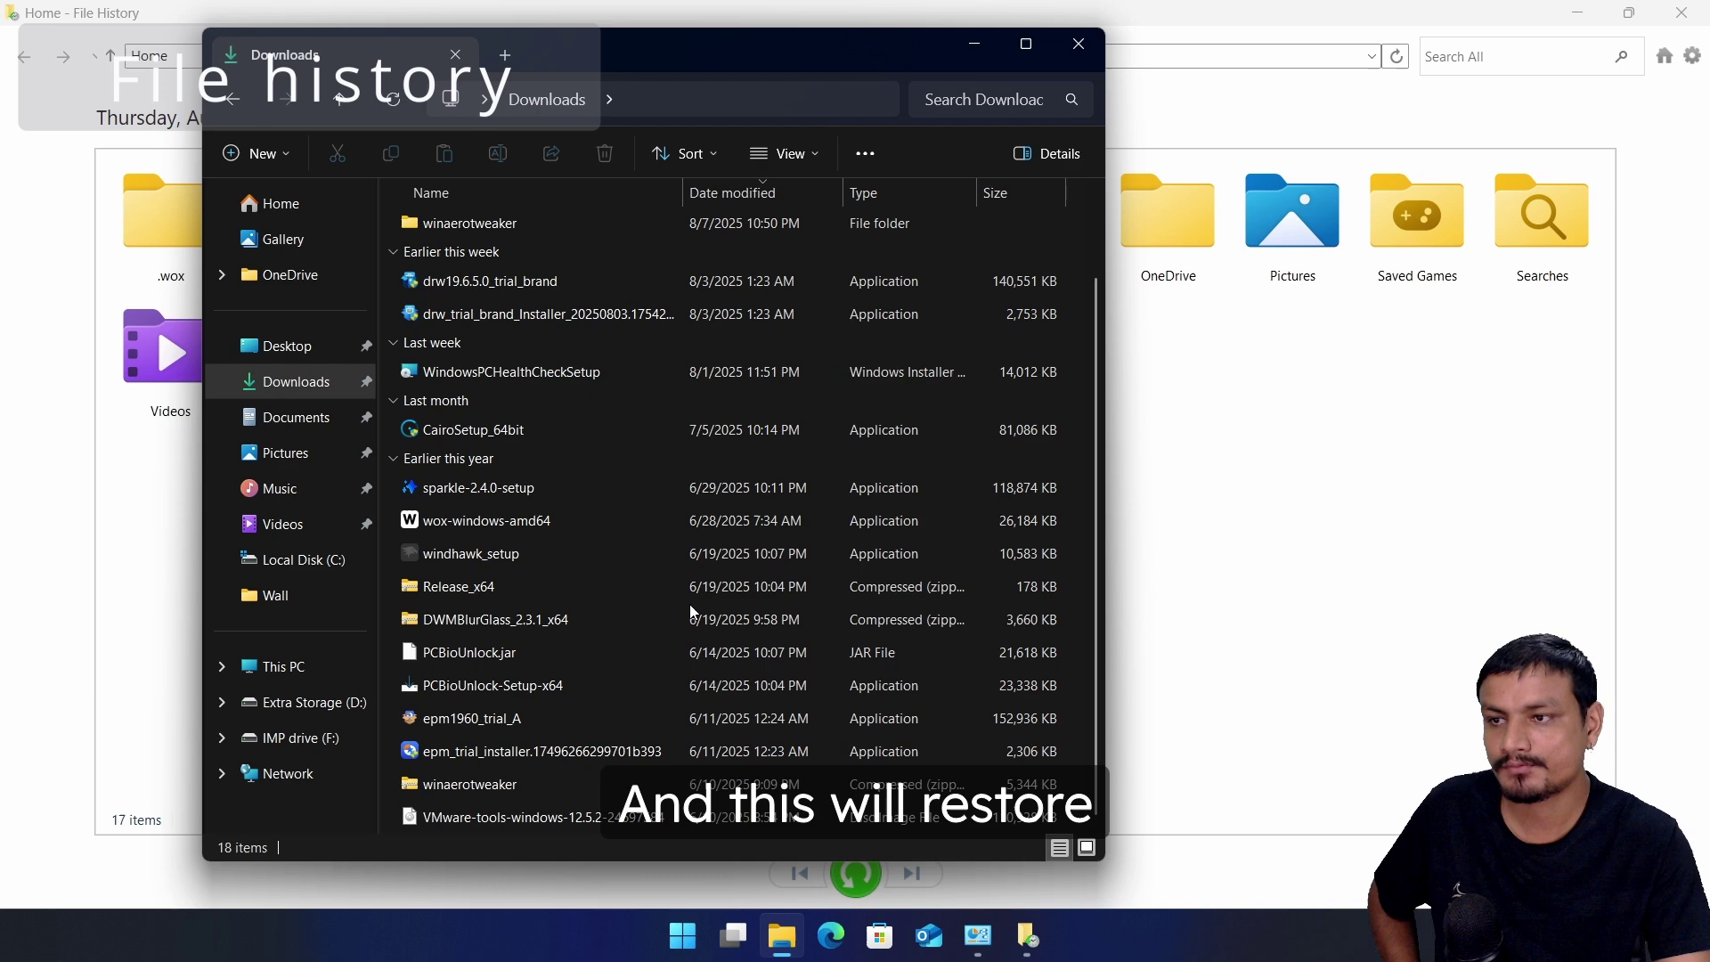
pyautogui.click(1088, 47)
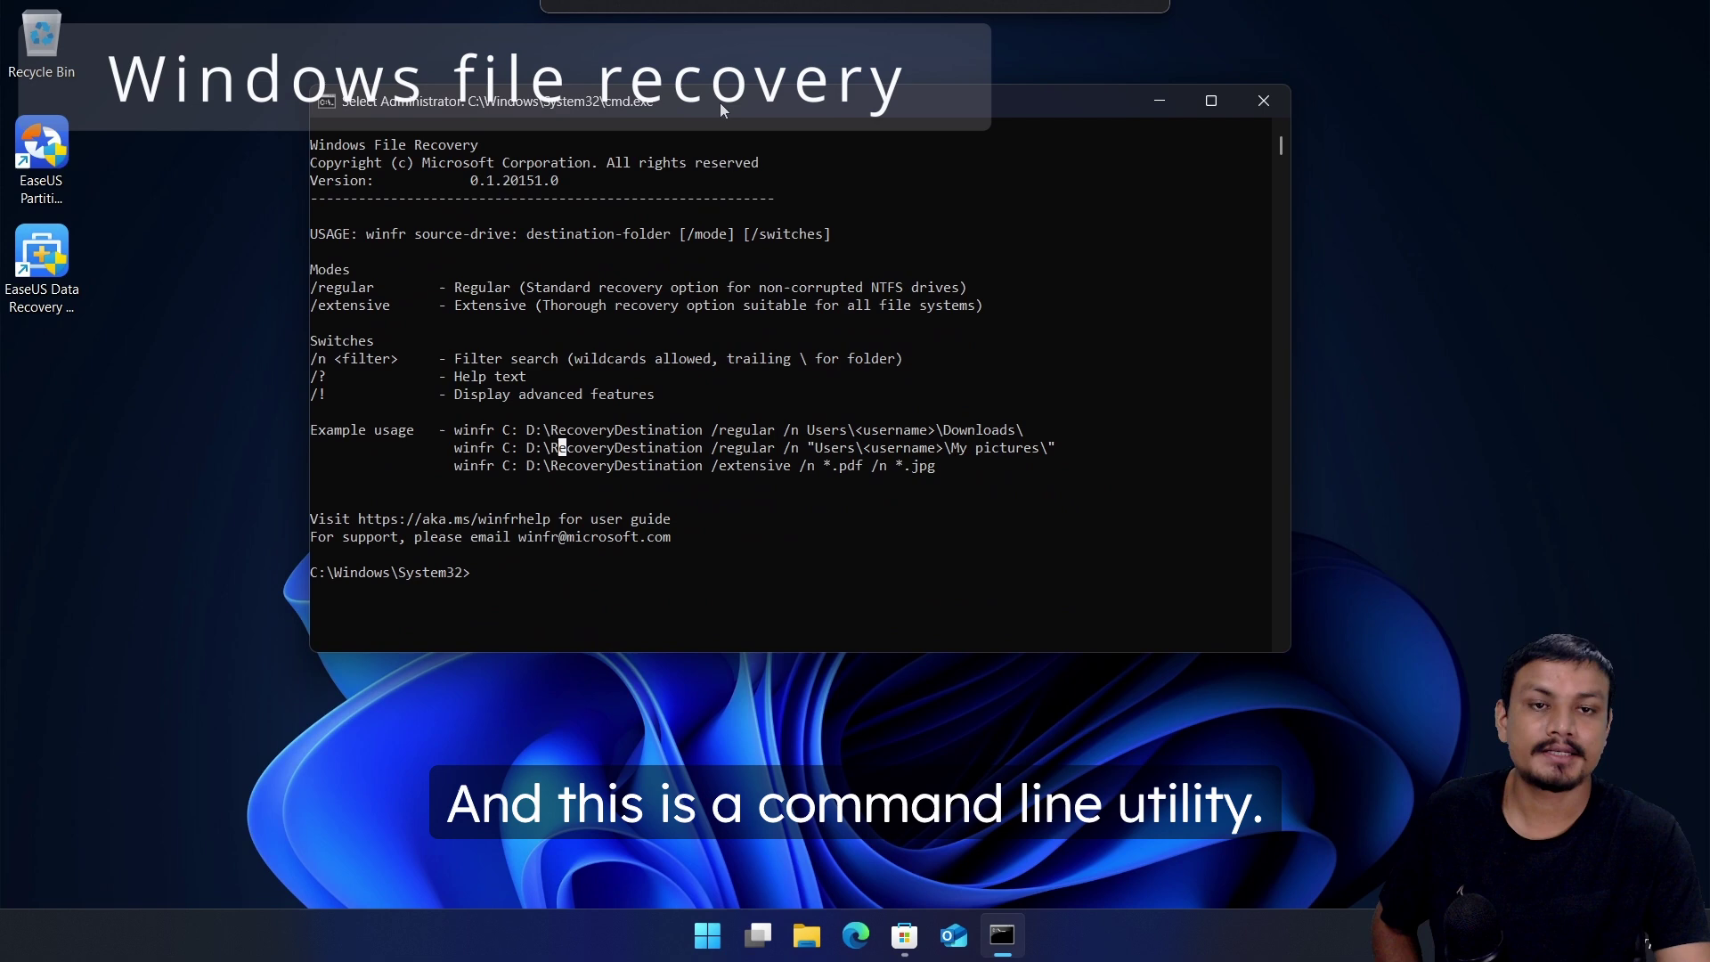
# Step: Nudge the Command Prompt window and highlight the third winfr example command
pyautogui.moveTo(719, 104); pyautogui.dragTo(711, 119)
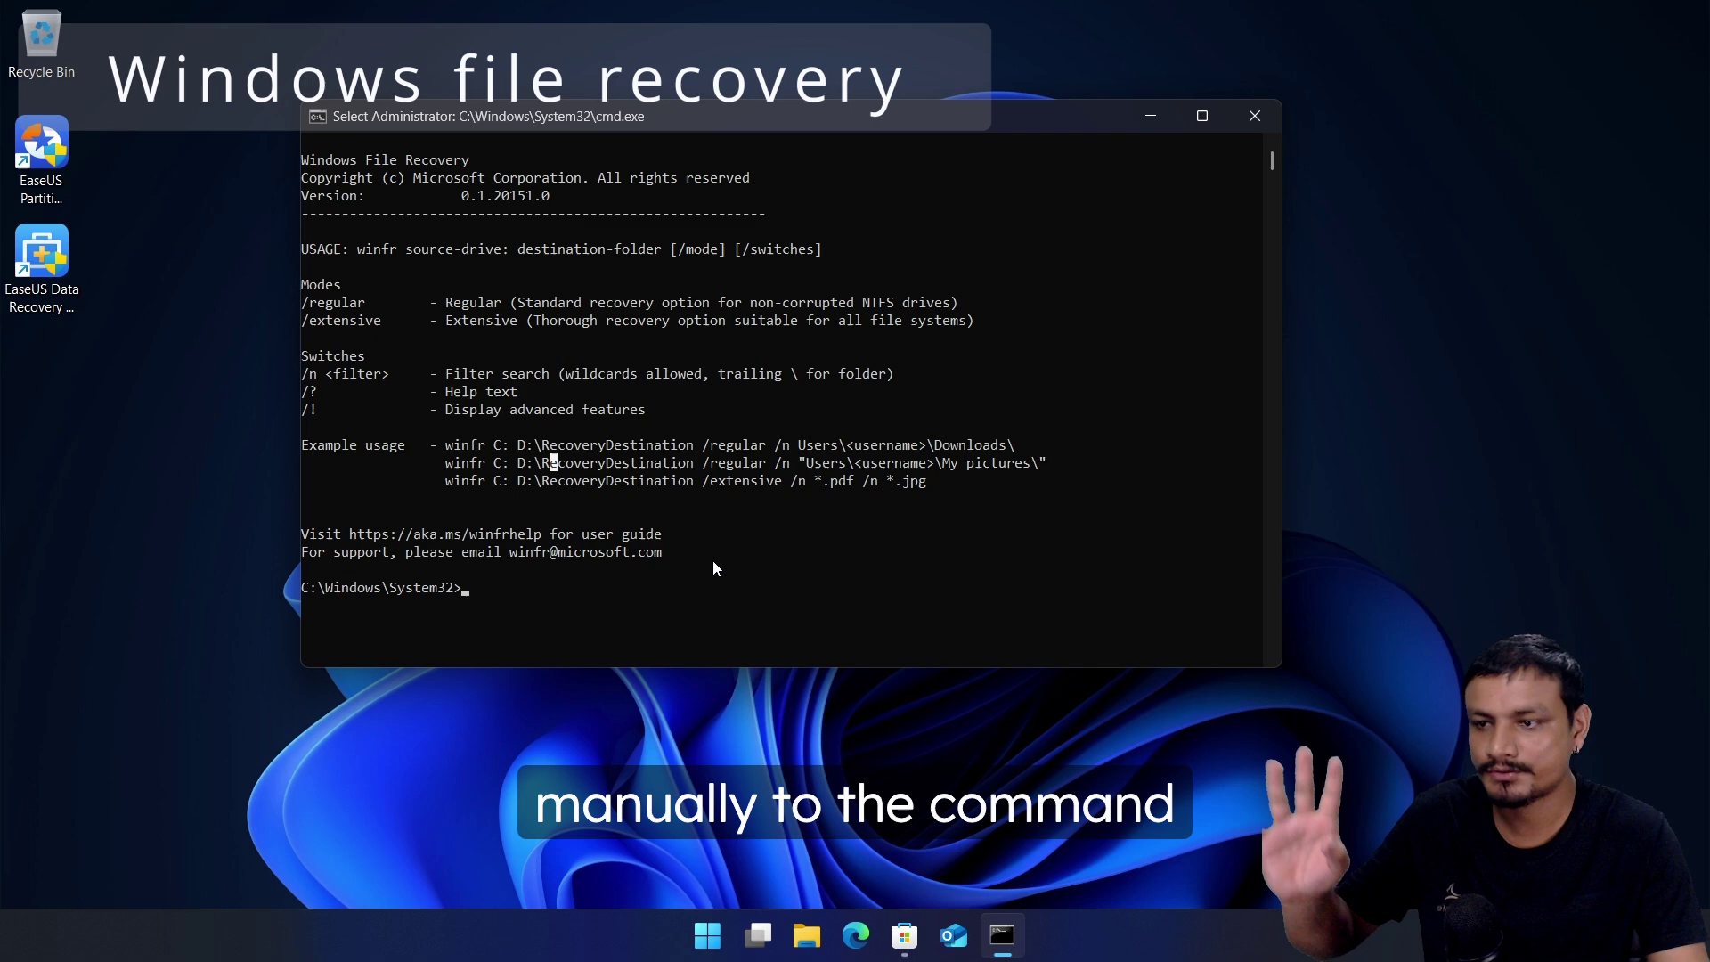
pyautogui.click(576, 586)
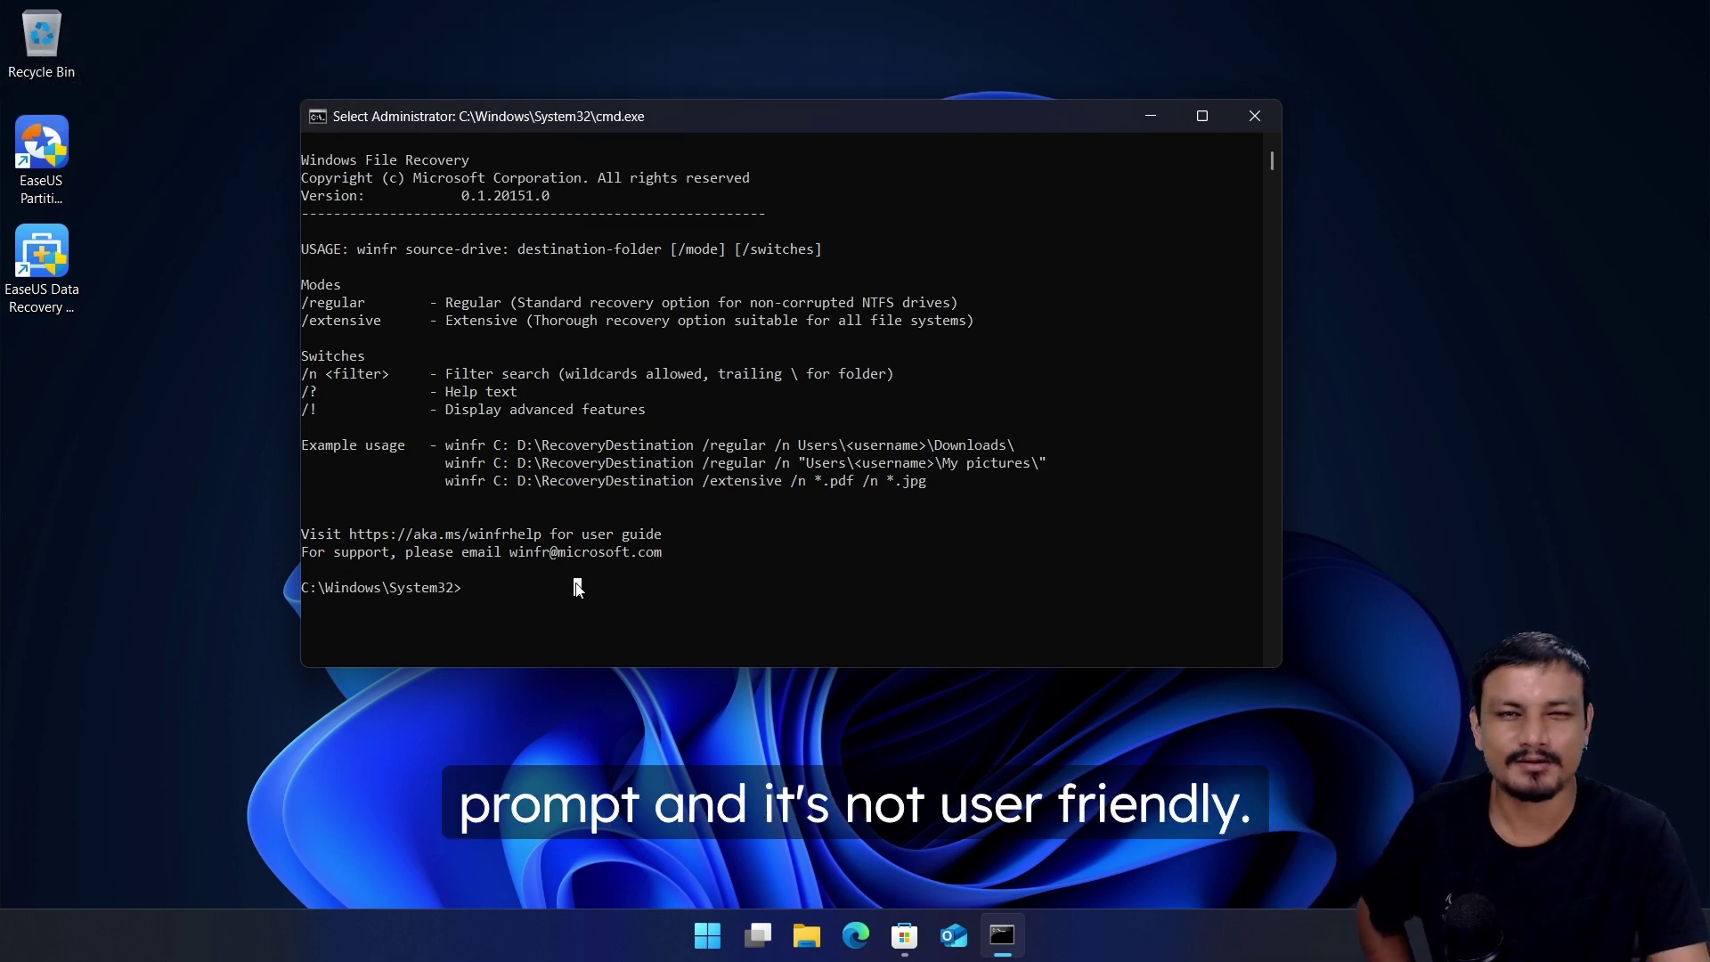
pyautogui.moveTo(445, 480); pyautogui.dragTo(732, 483)
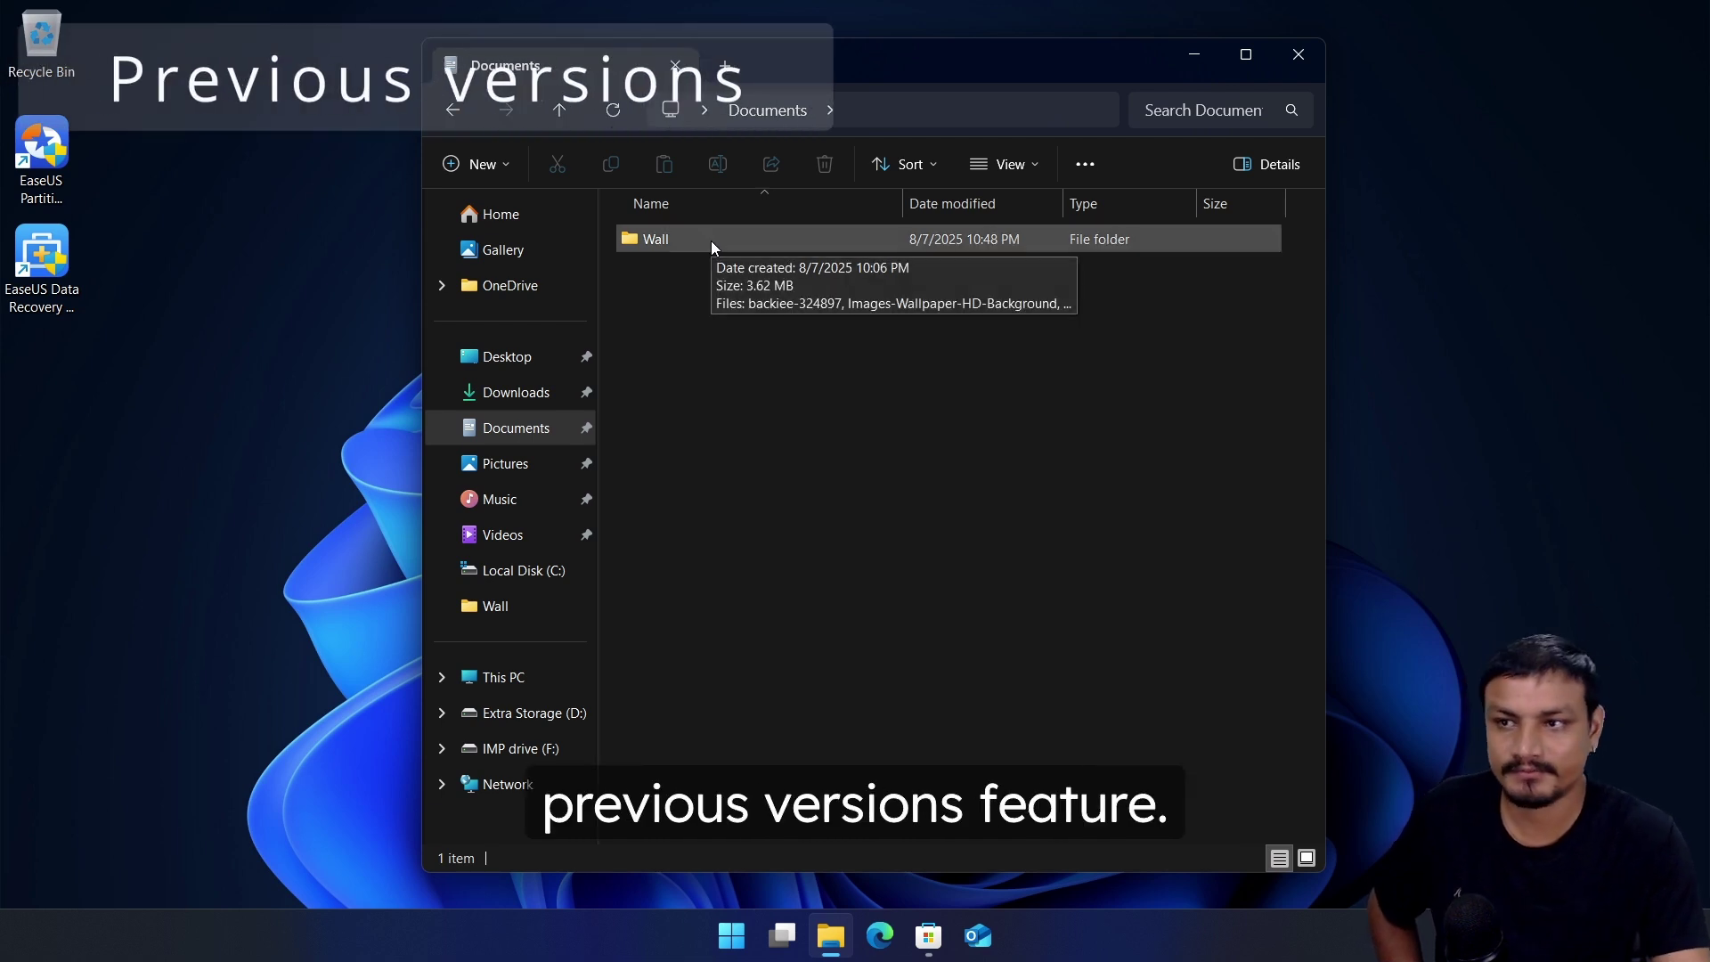
# Step: In the Wall folder's Properties, select today's version under Previous Versions and restore it
pyautogui.click(713, 245)
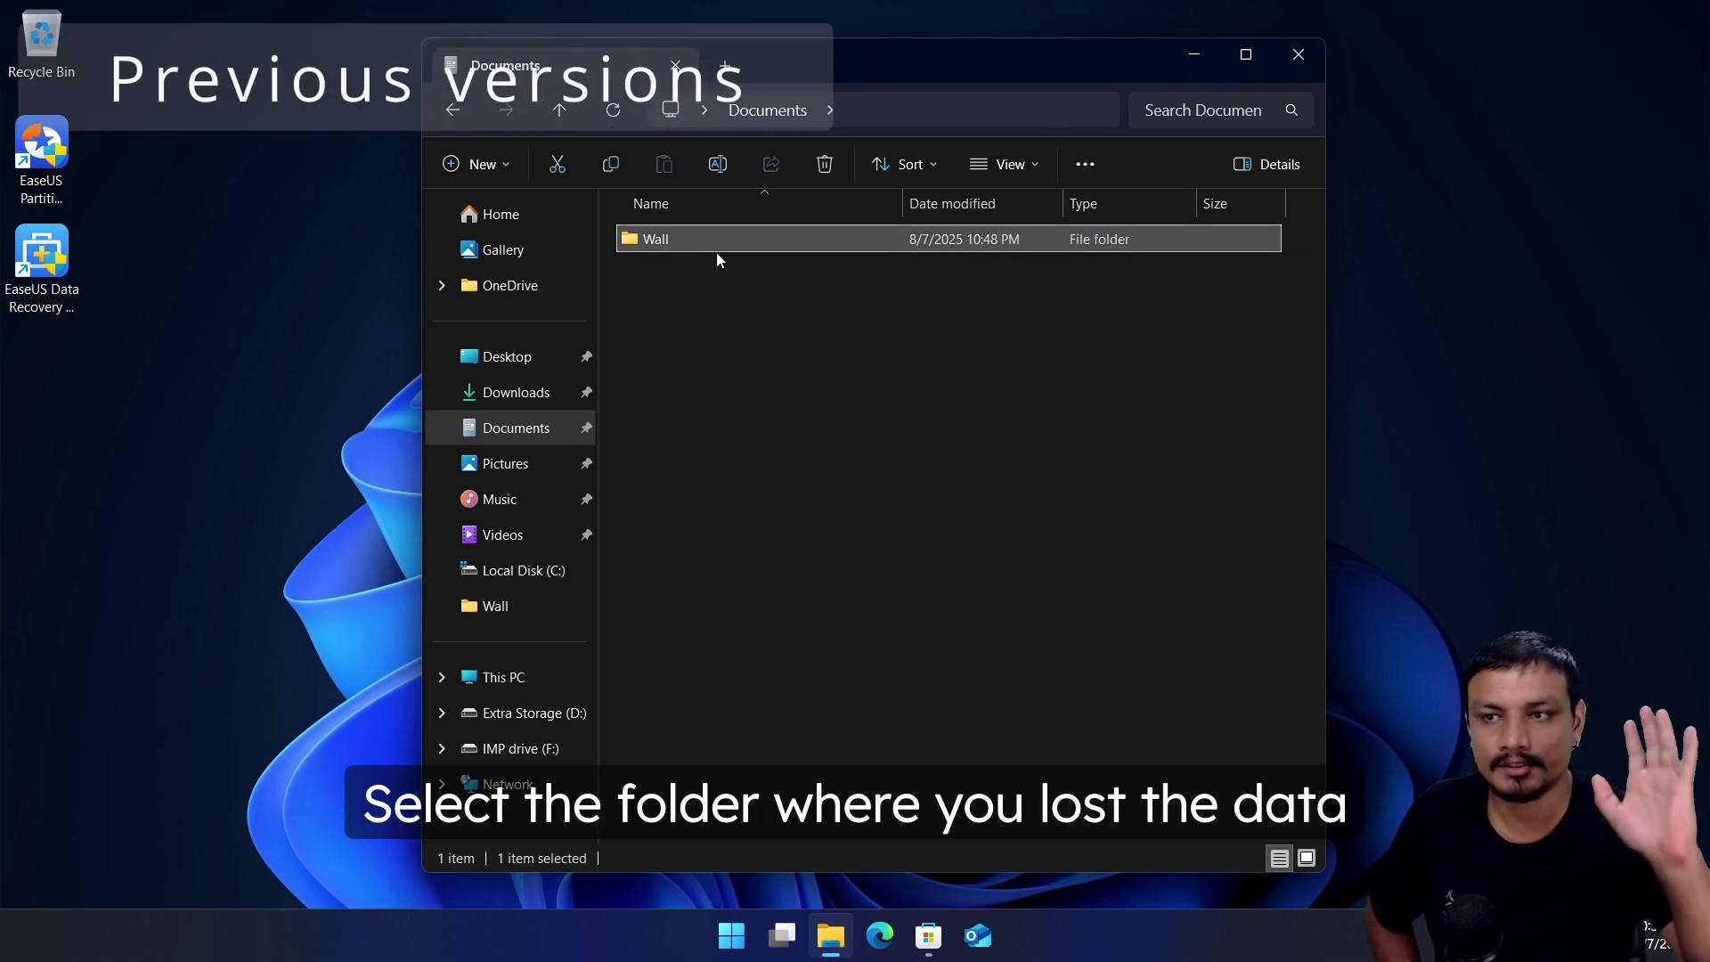
pyautogui.rightClick(723, 237)
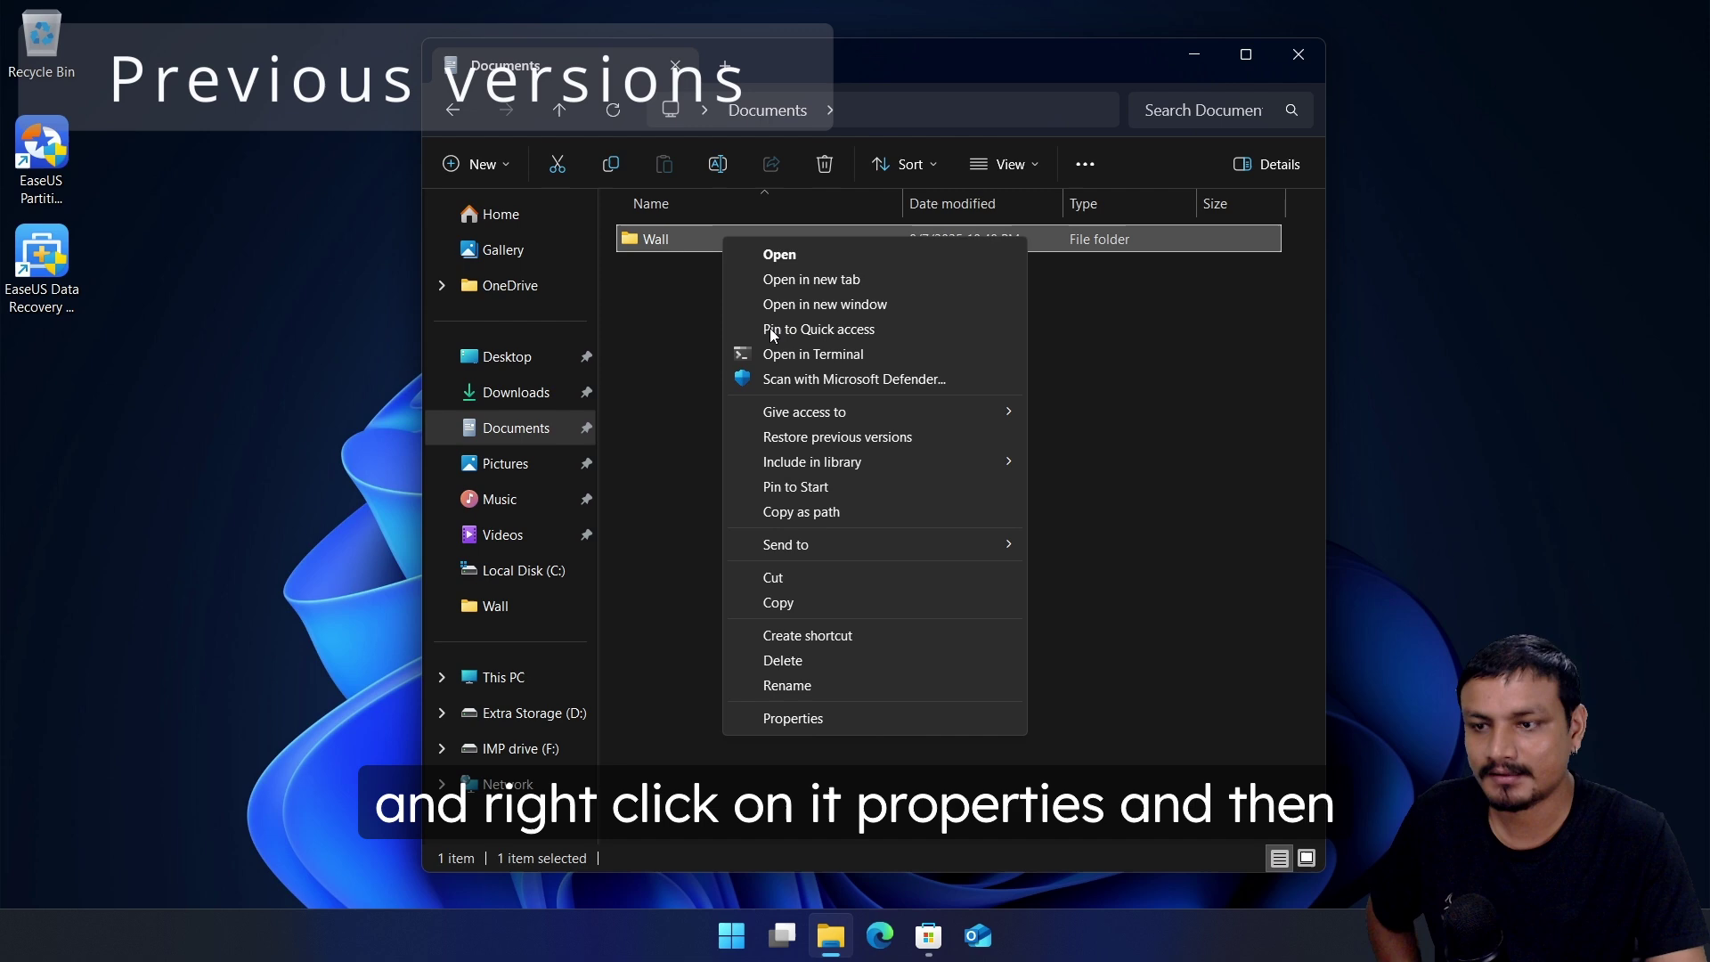
pyautogui.click(826, 717)
pyautogui.moveTo(923, 259); pyautogui.dragTo(853, 218)
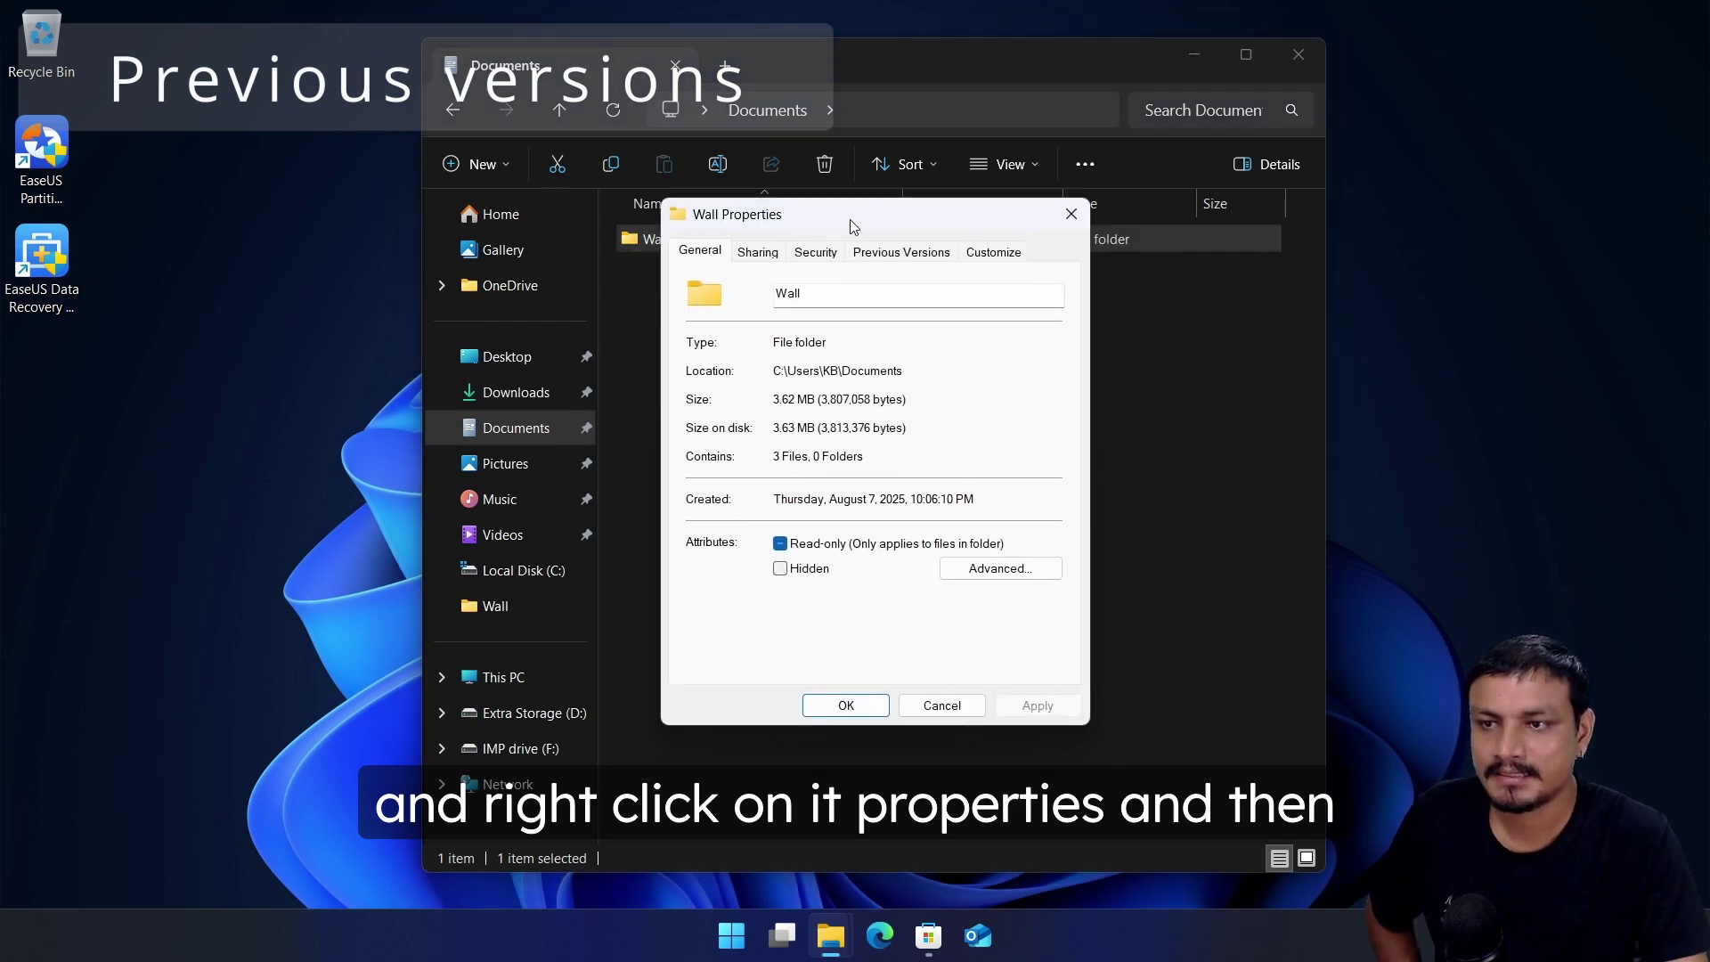
pyautogui.click(910, 252)
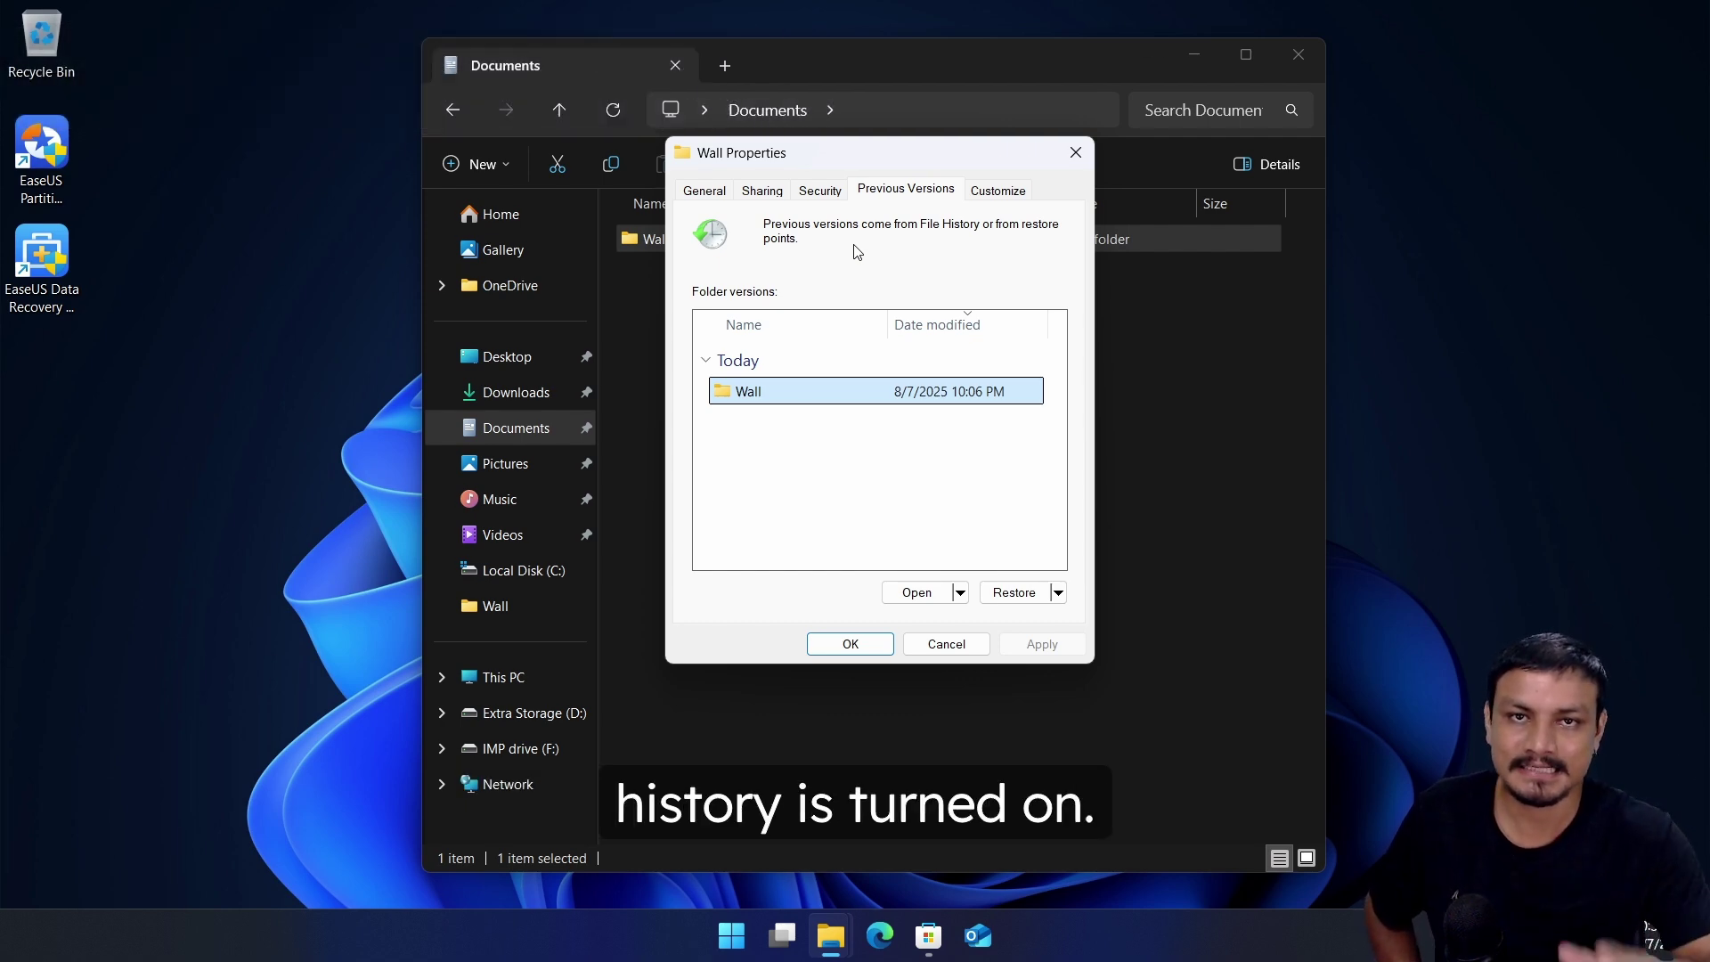
pyautogui.click(802, 443)
pyautogui.click(810, 401)
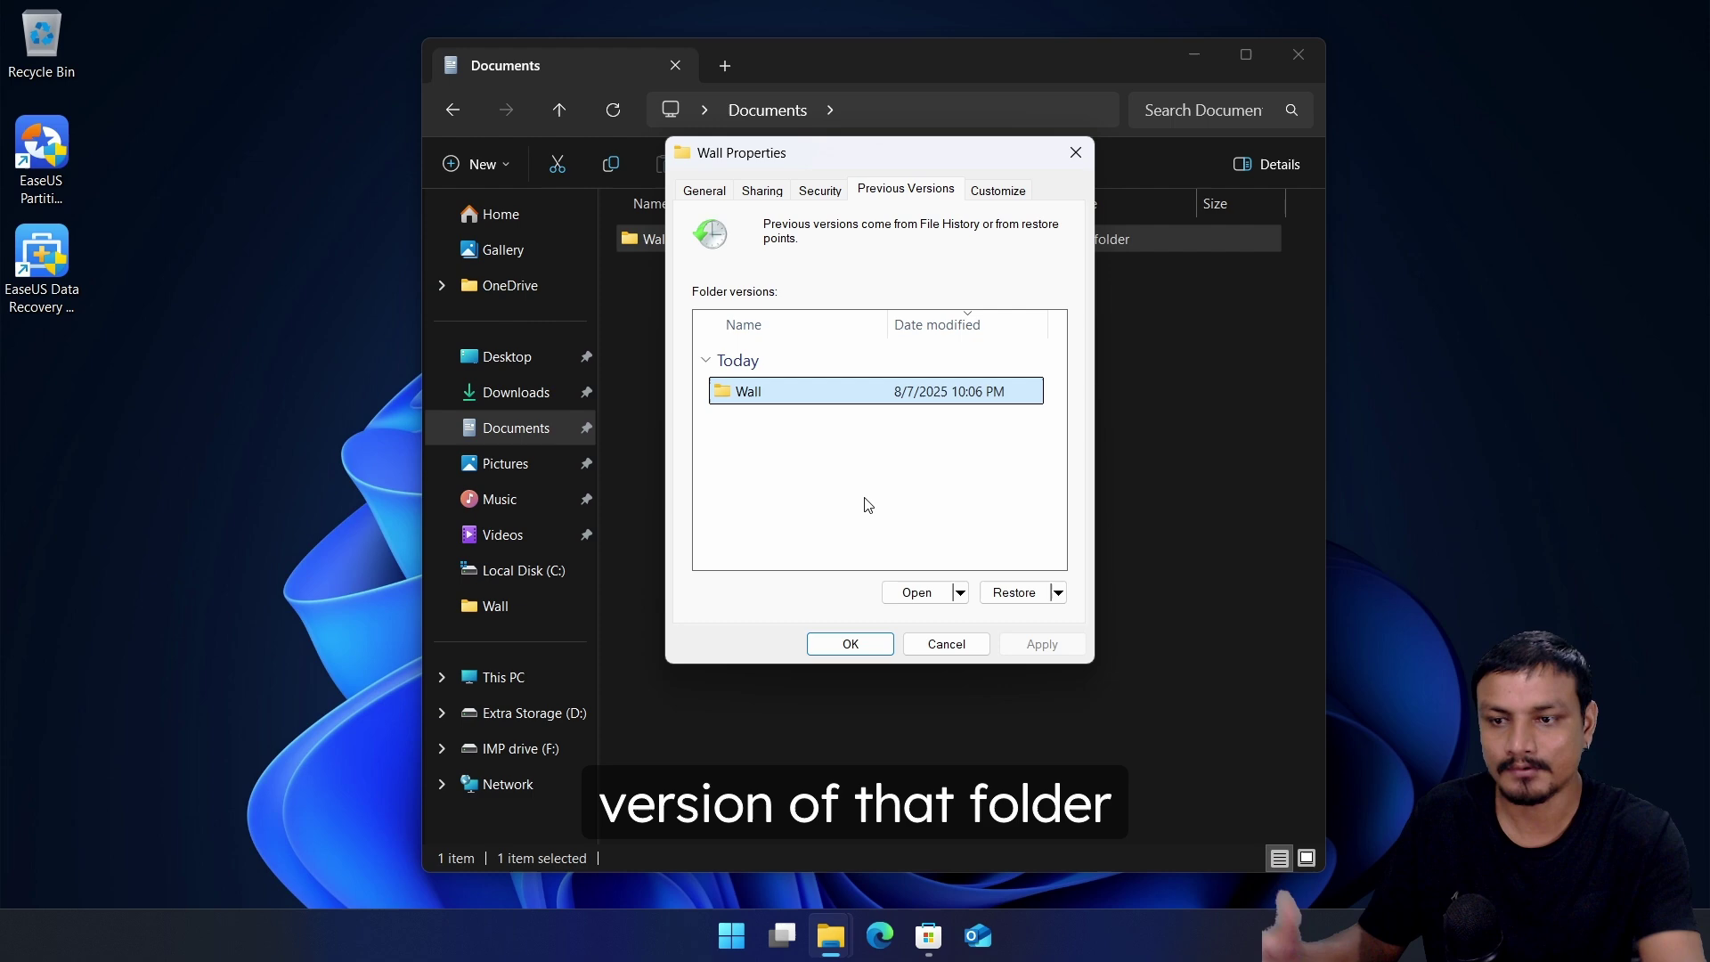
pyautogui.click(1018, 595)
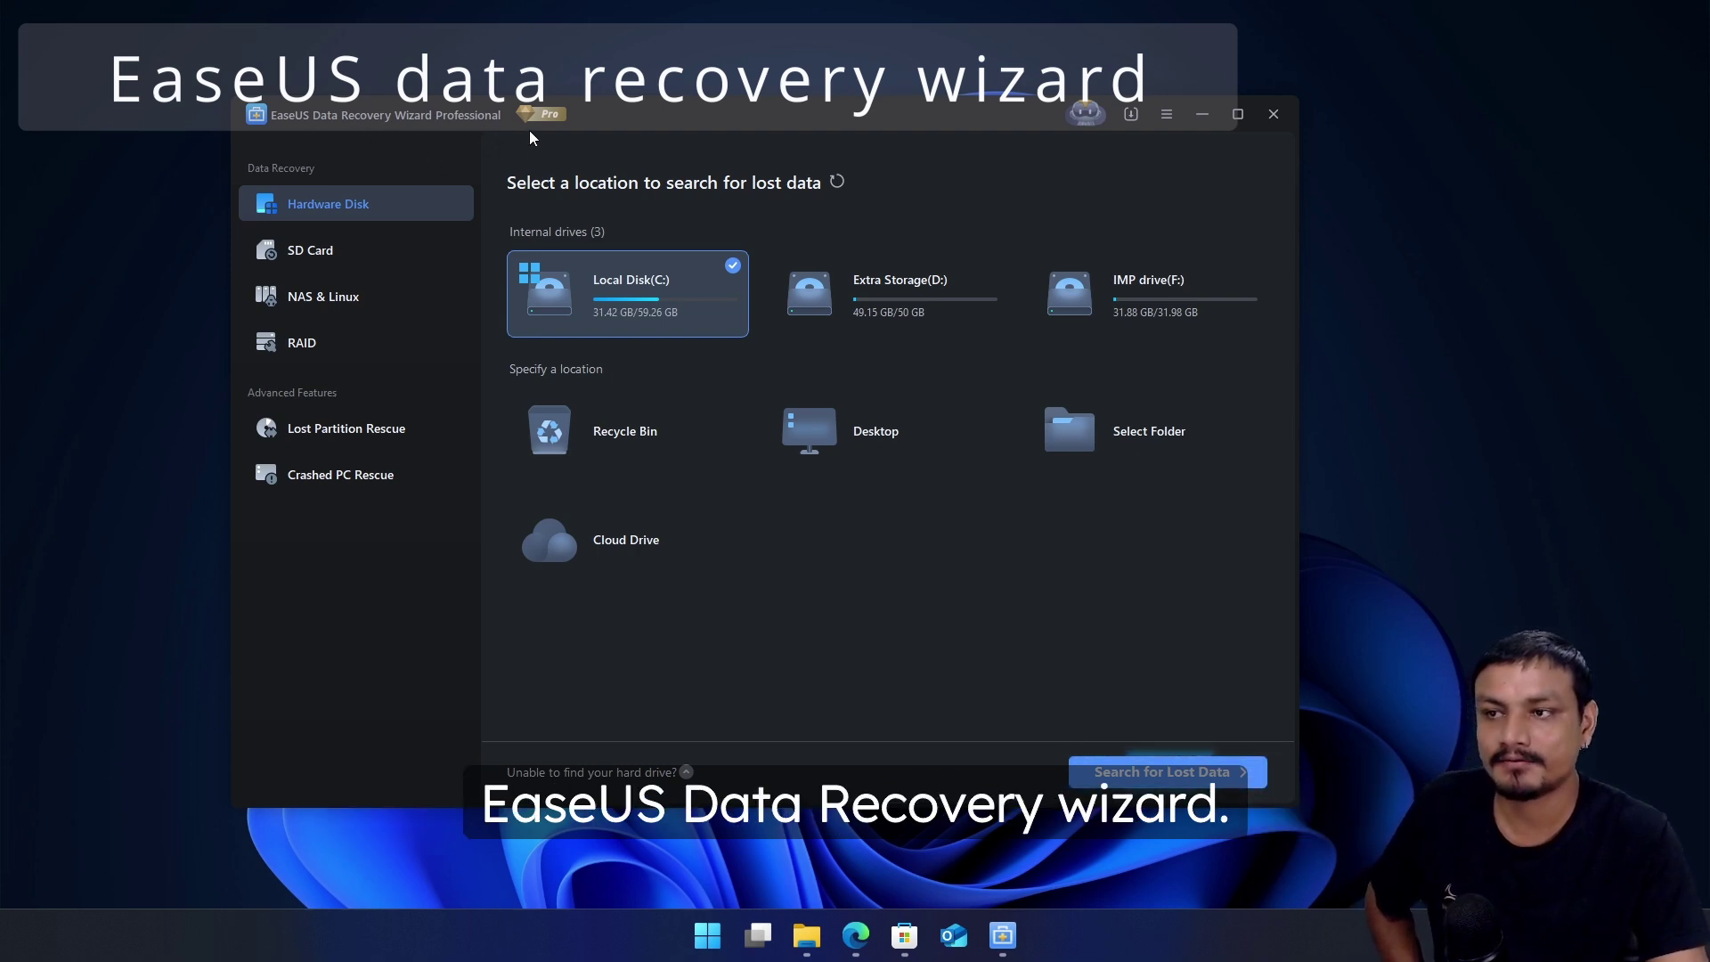
# Step: Maximize the EaseUS Data Recovery Wizard window
pyautogui.click(1239, 115)
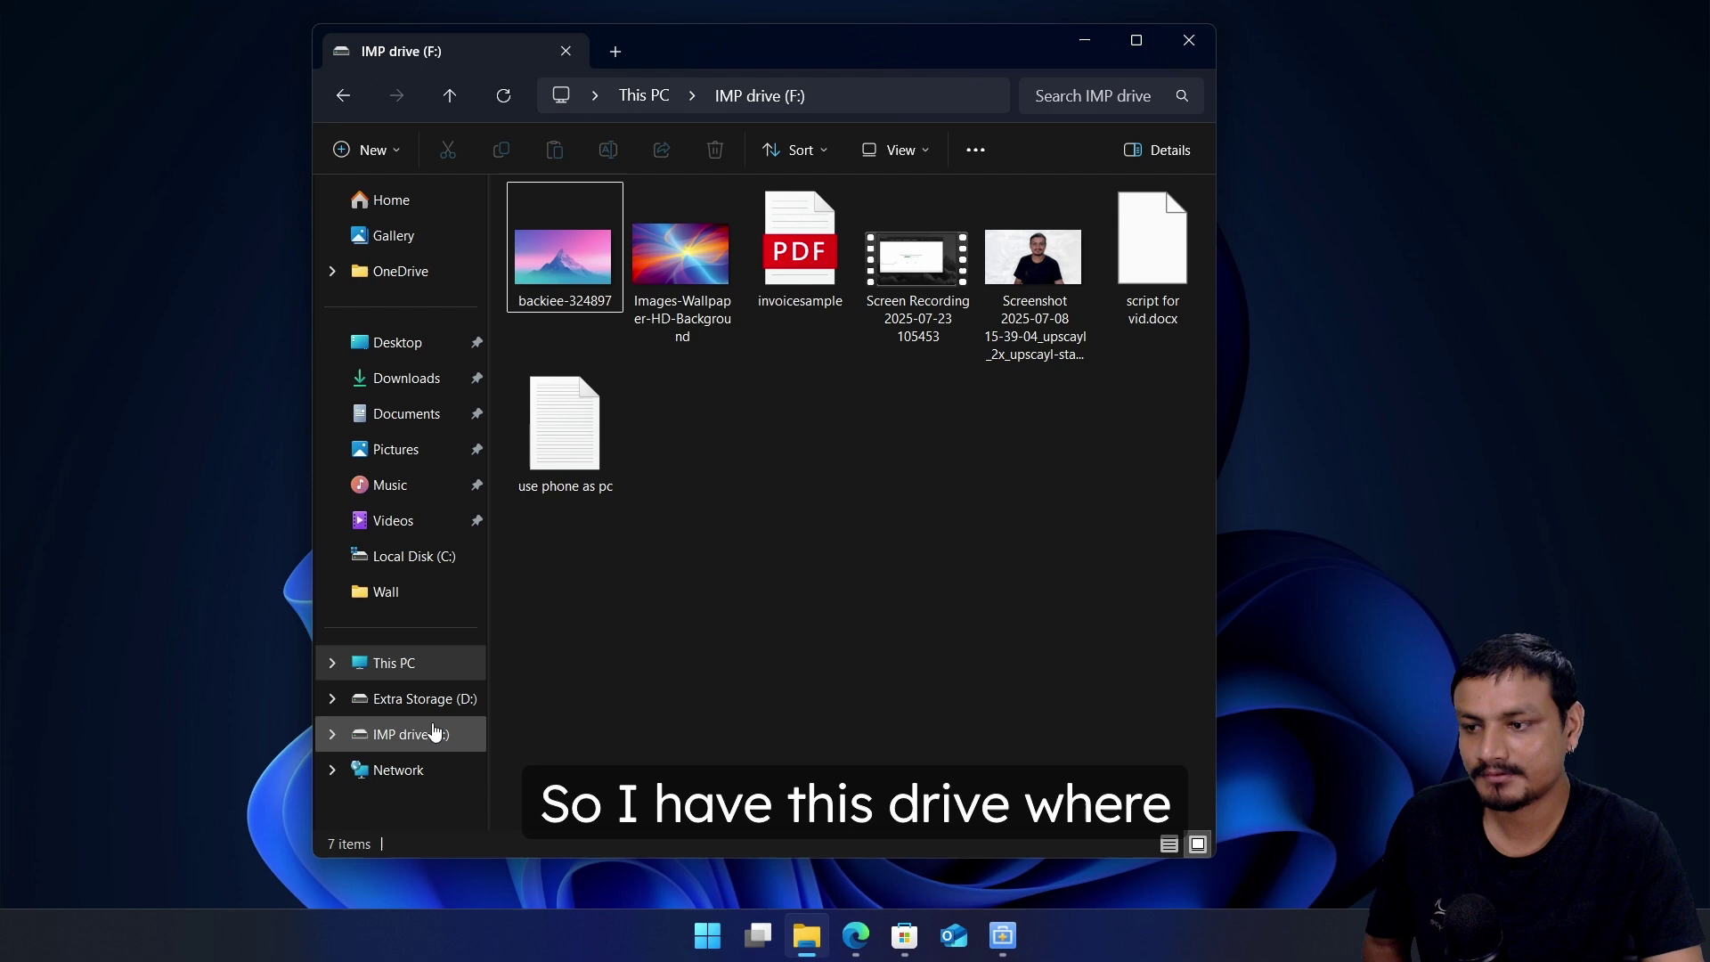
# Step: Open IMP drive (F:) from This PC and delete all seven files
pyautogui.click(392, 662)
pyautogui.doubleClick(837, 392)
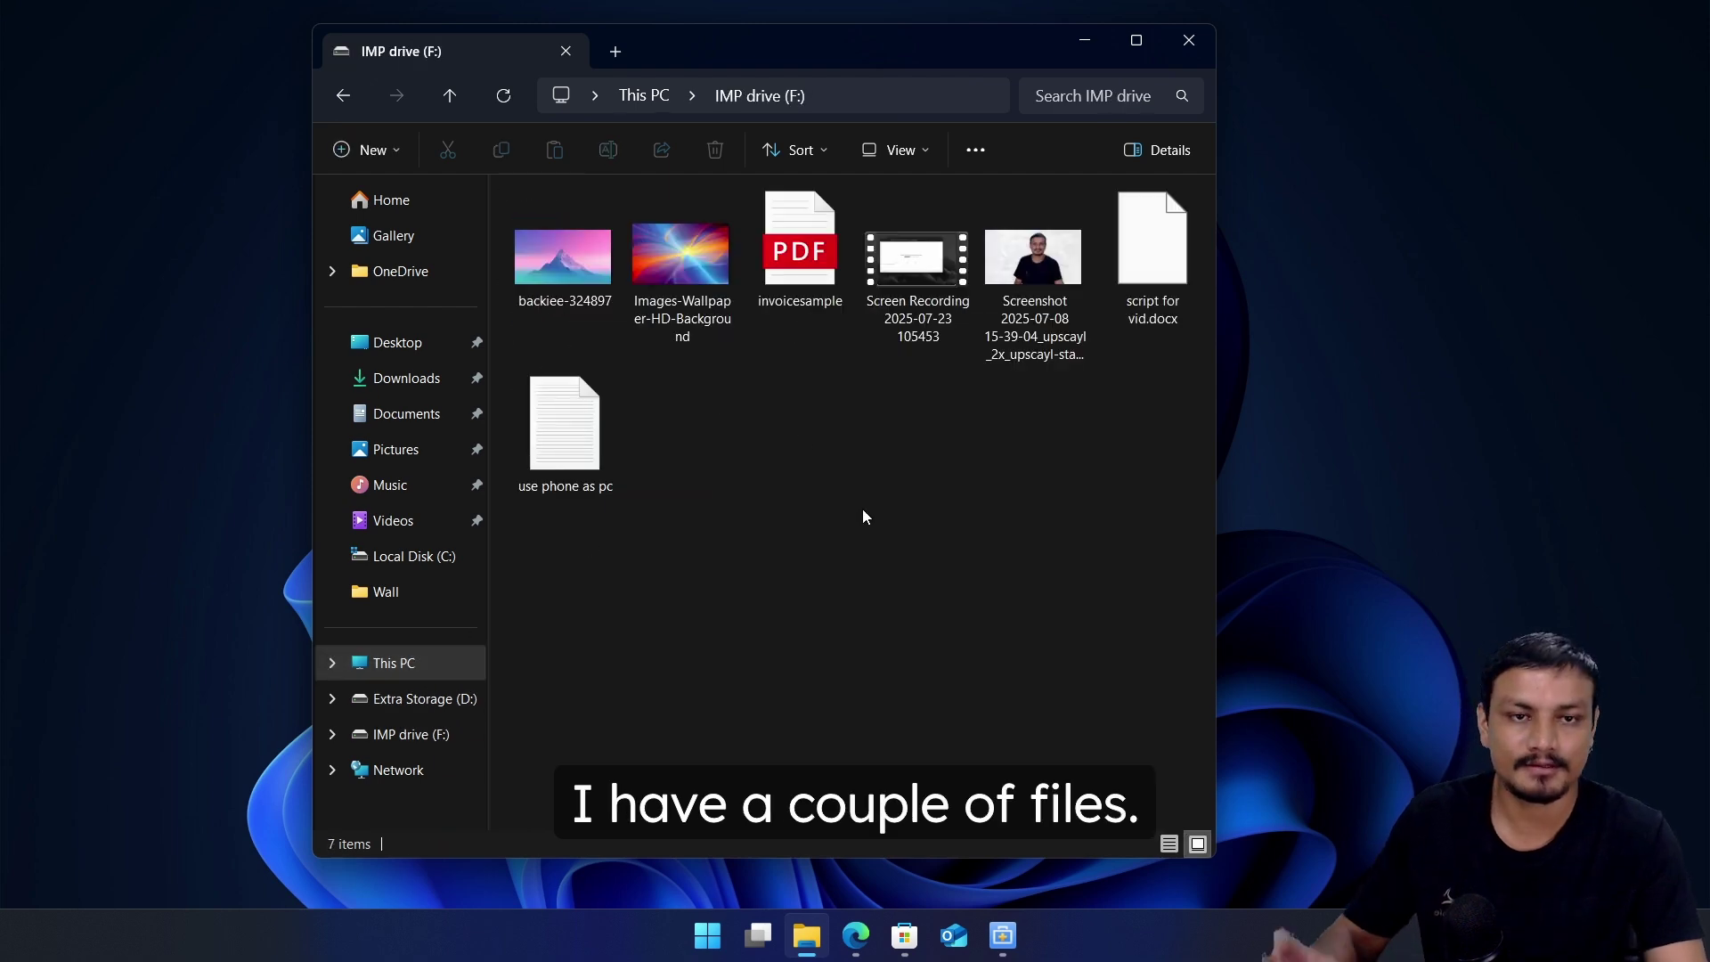
pyautogui.hotkey('ctrl', 'a')
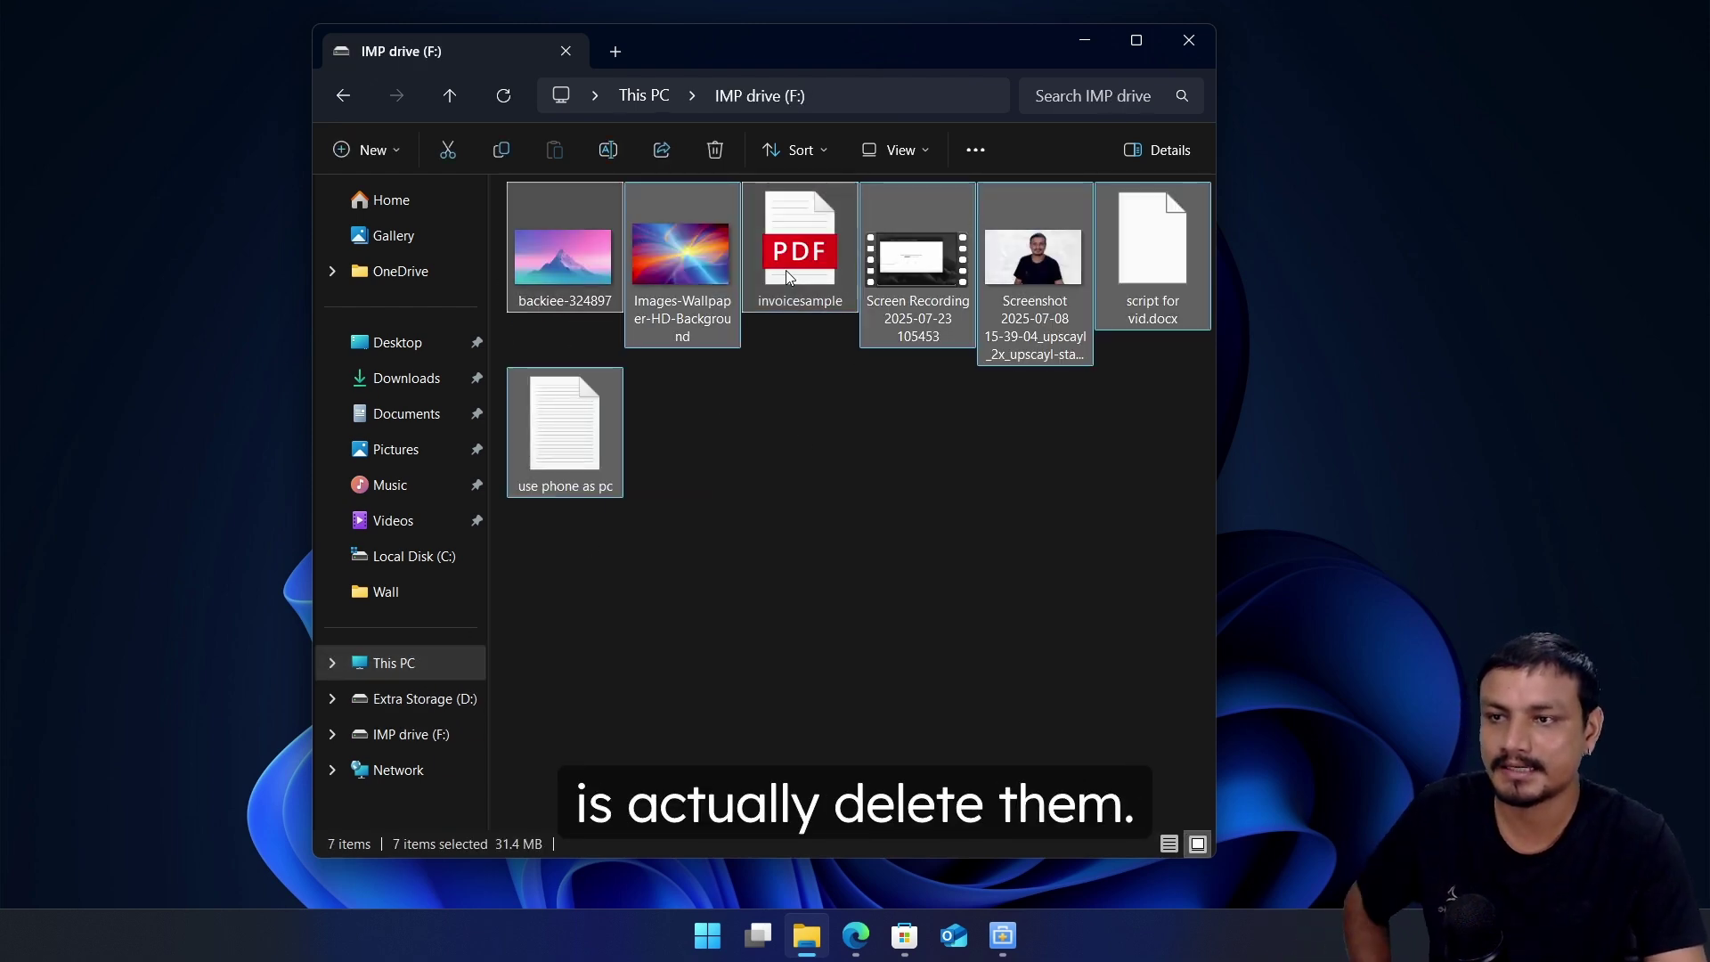
pyautogui.rightClick(786, 233)
pyautogui.click(846, 499)
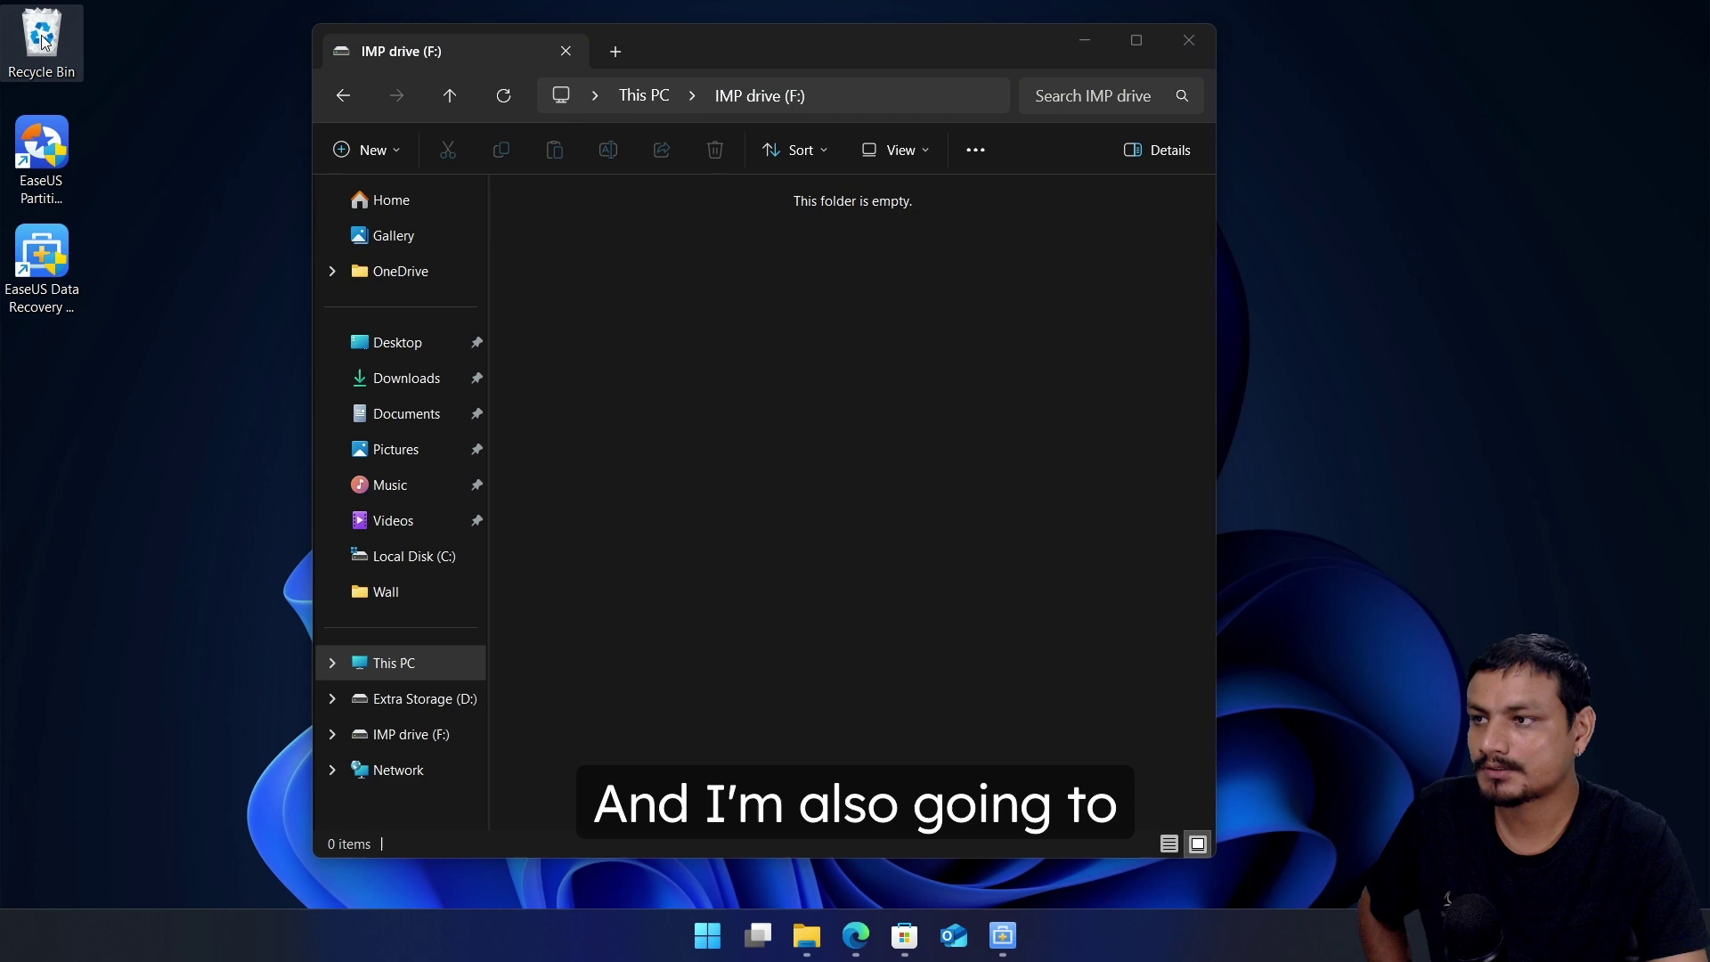
# Step: Empty the Recycle Bin of the 7 items and confirm it's empty
pyautogui.rightClick(41, 39)
pyautogui.click(89, 51)
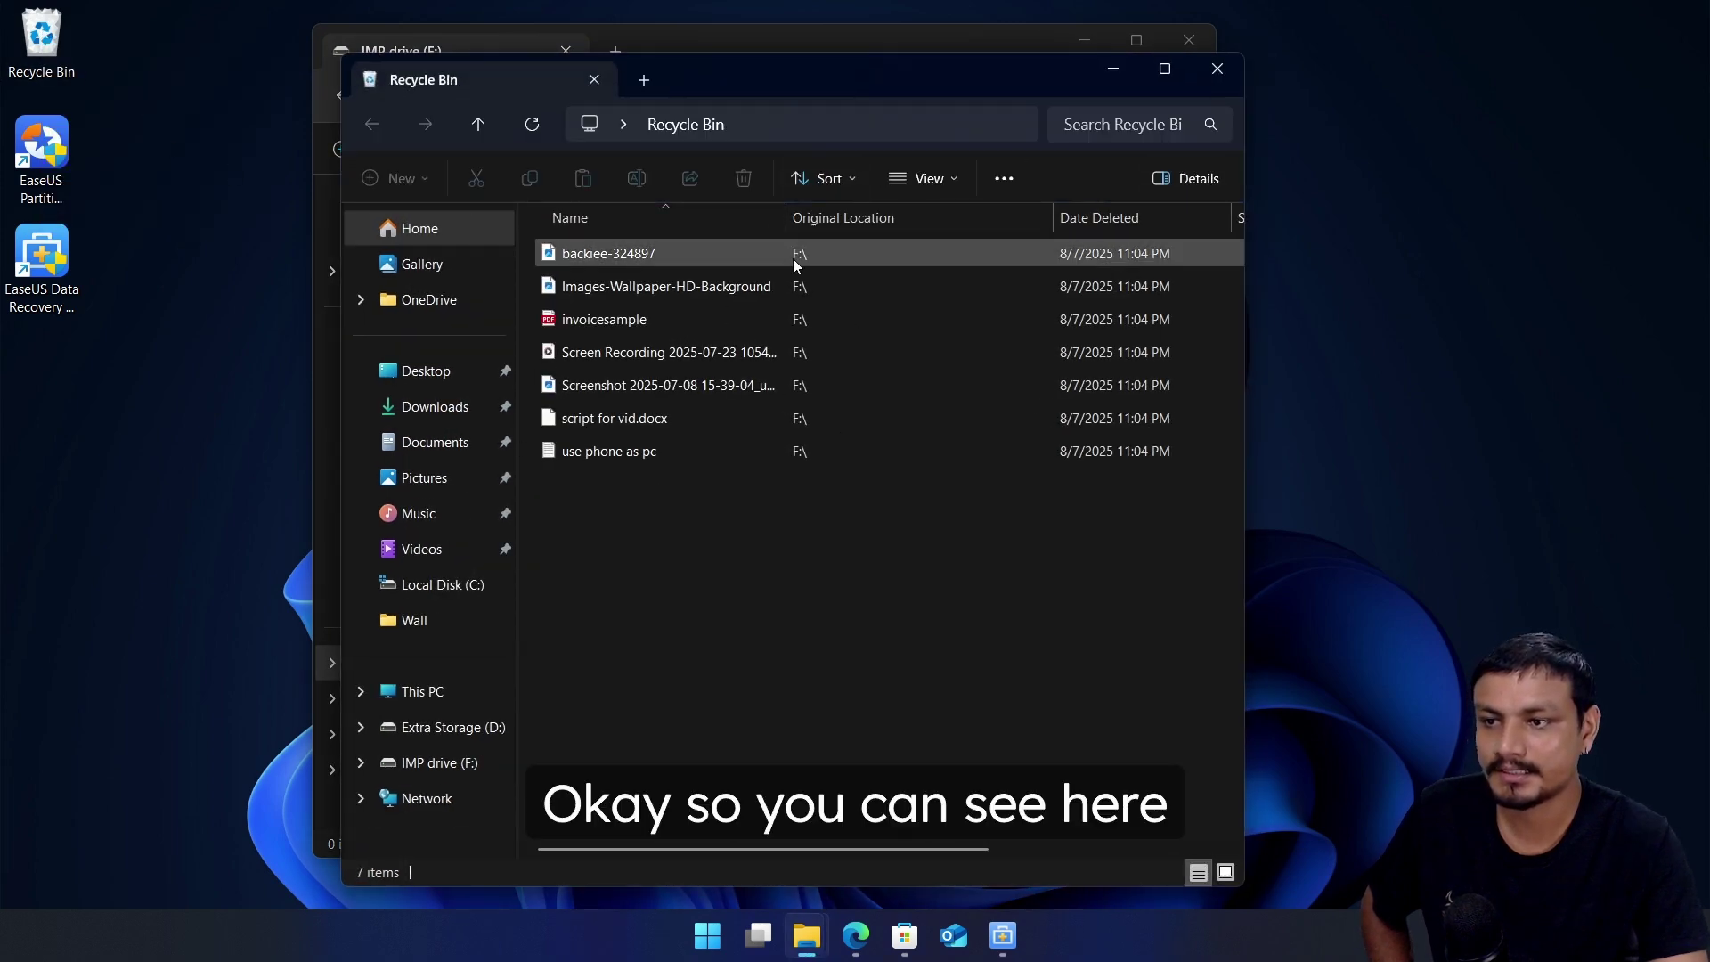
pyautogui.click(1218, 68)
pyautogui.rightClick(40, 54)
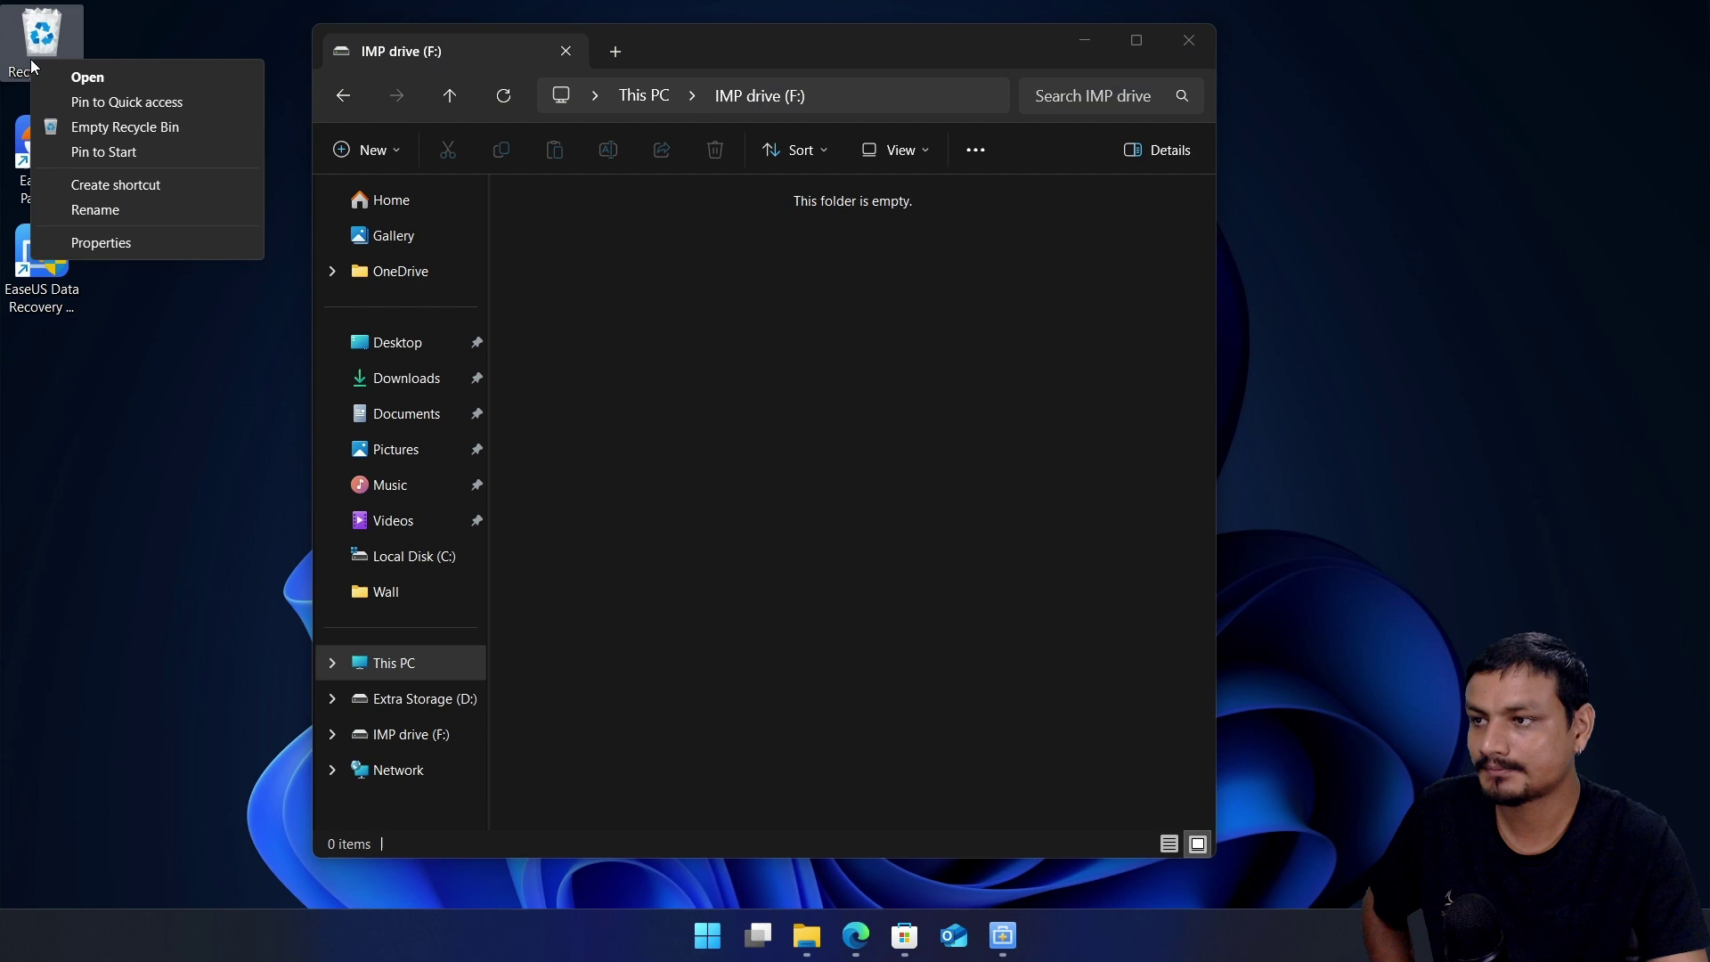
pyautogui.click(98, 129)
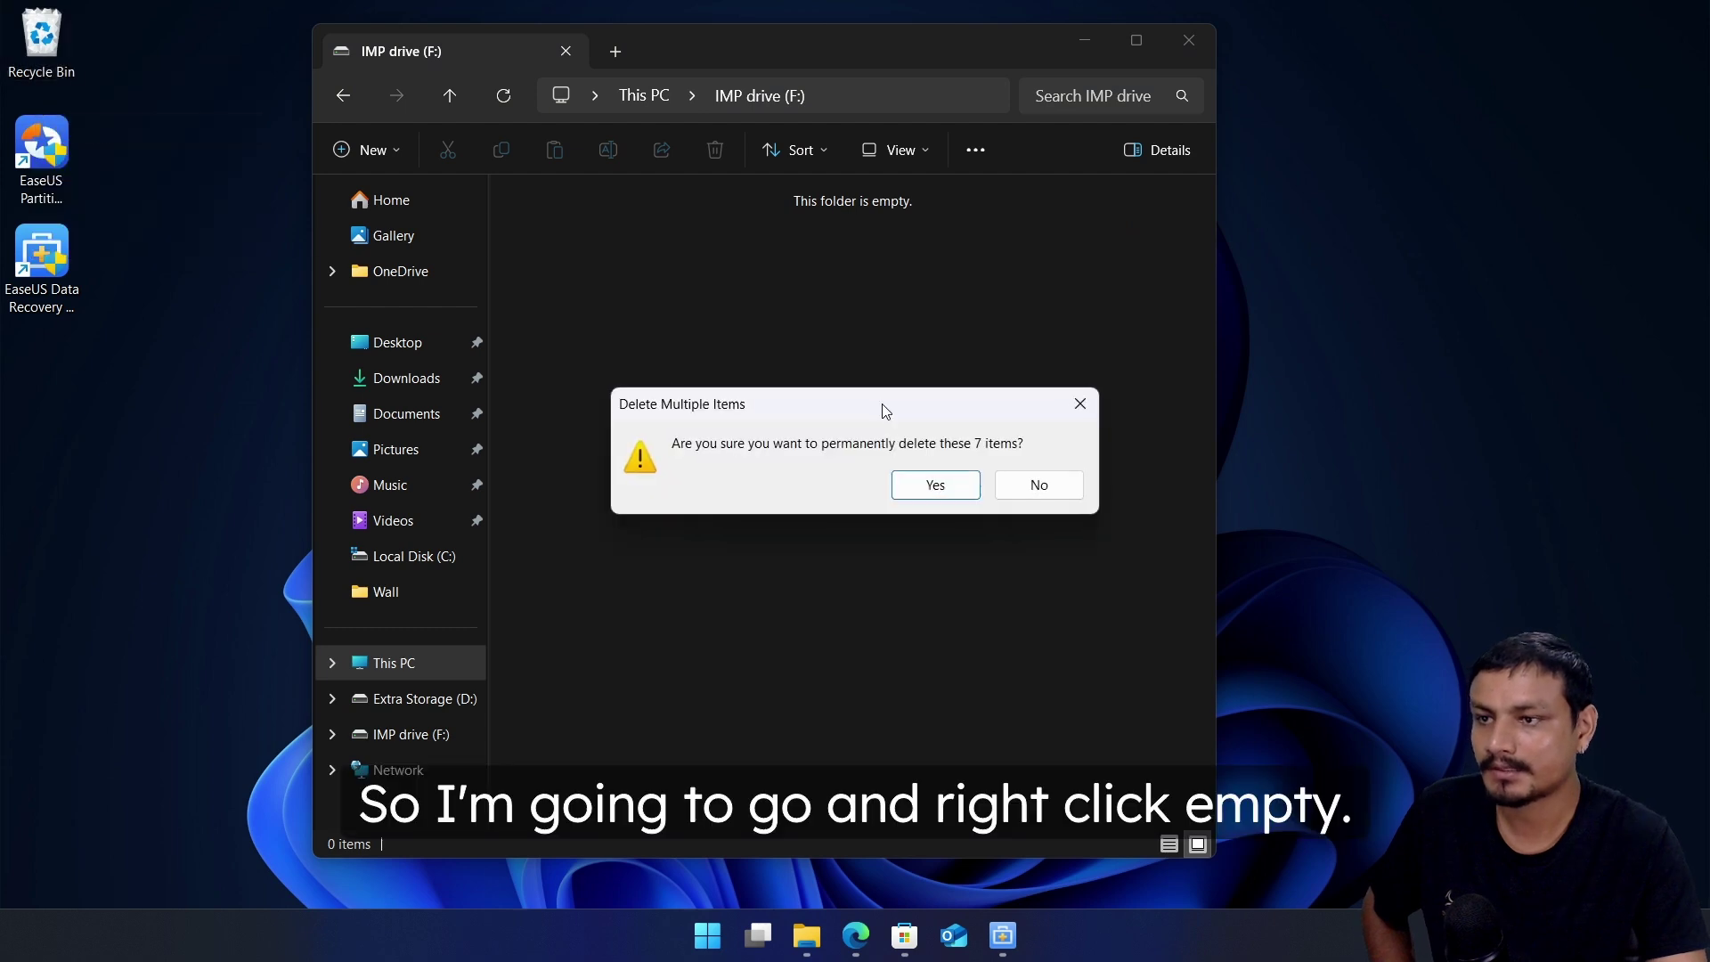
pyautogui.click(936, 496)
pyautogui.doubleClick(39, 44)
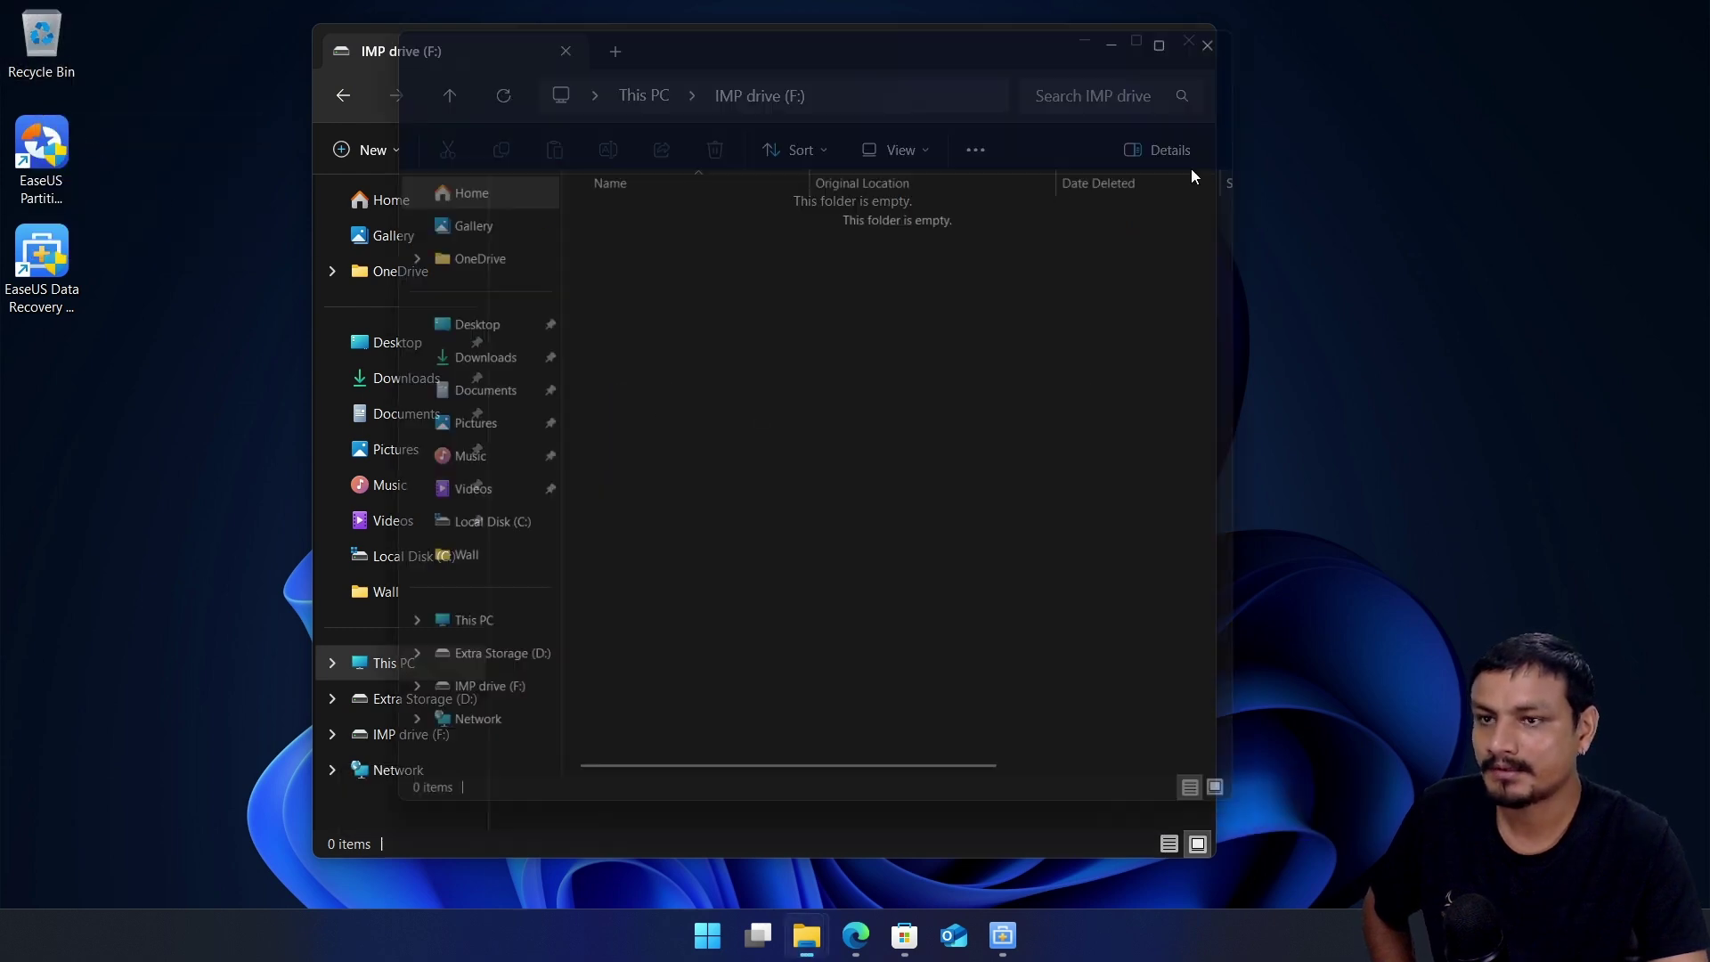
pyautogui.click(1246, 18)
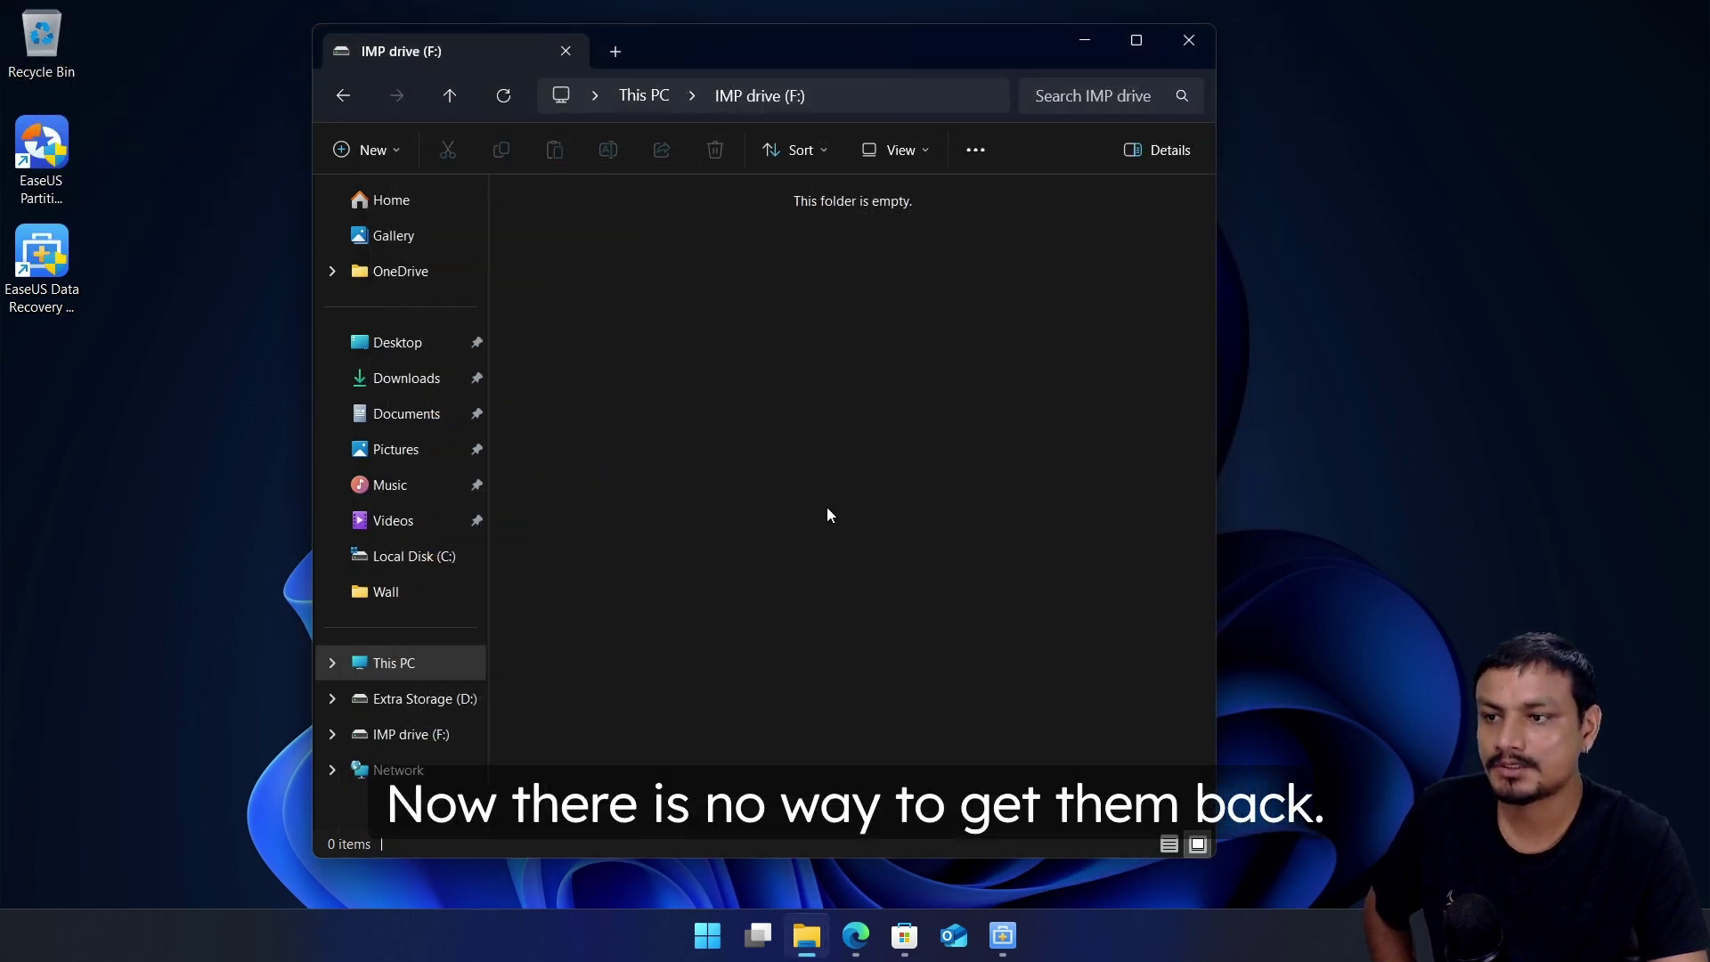
pyautogui.rightClick(752, 392)
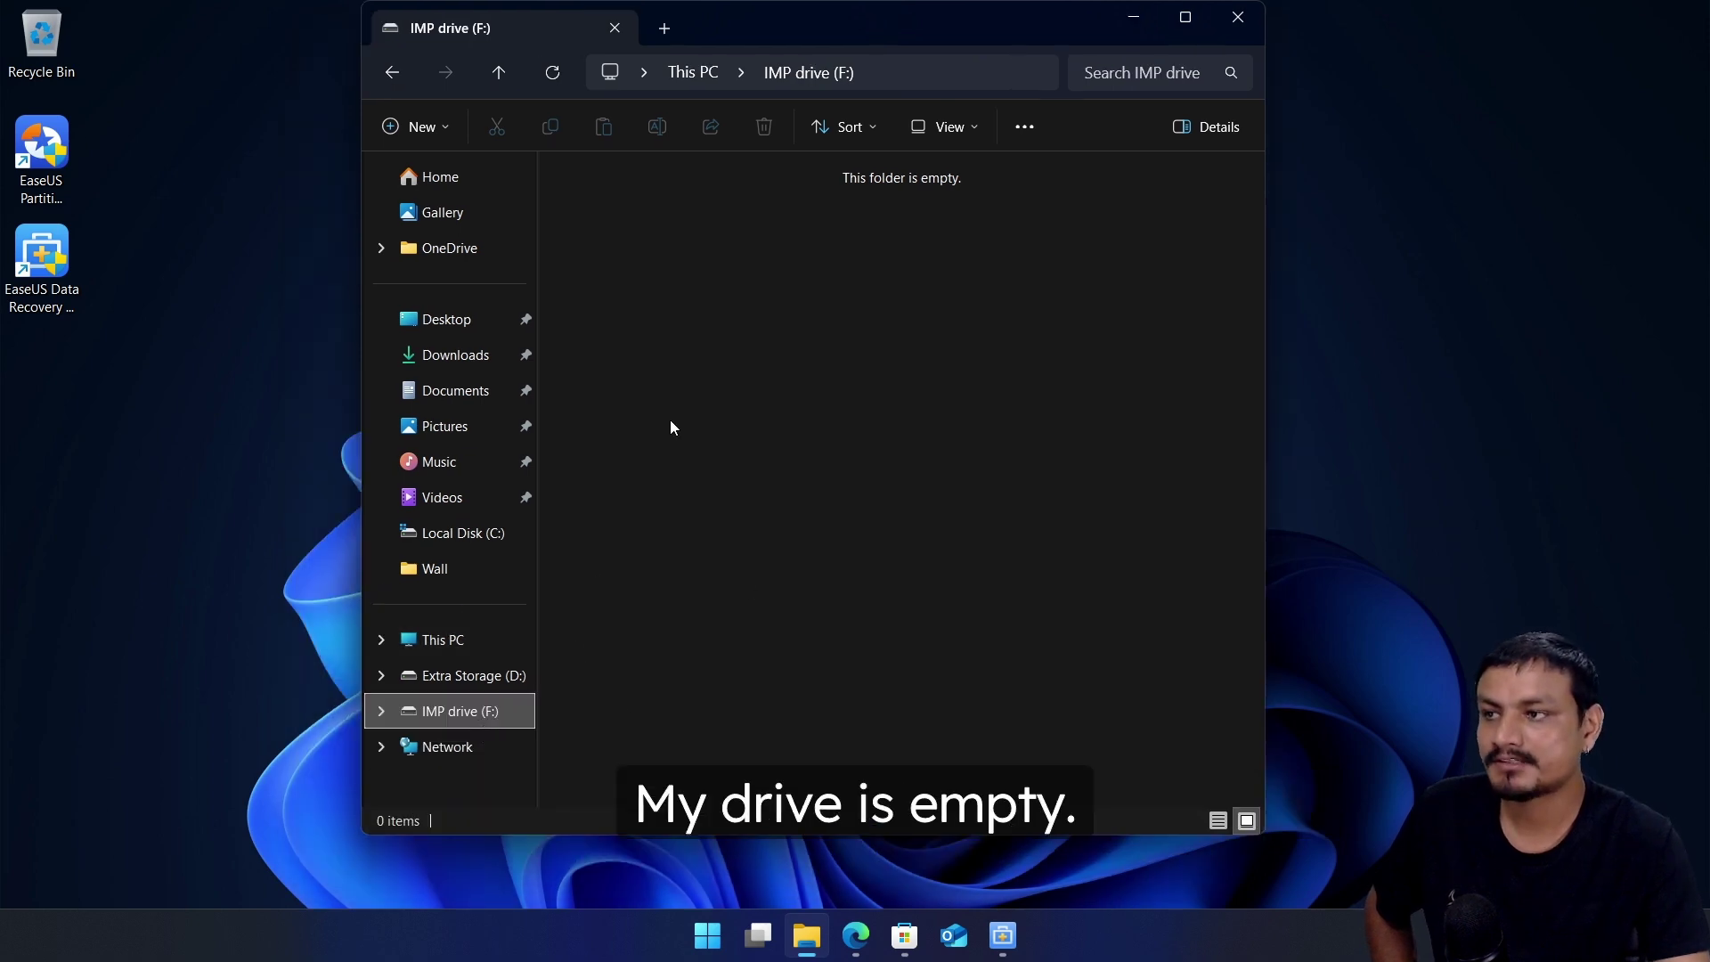
pyautogui.doubleClick(49, 50)
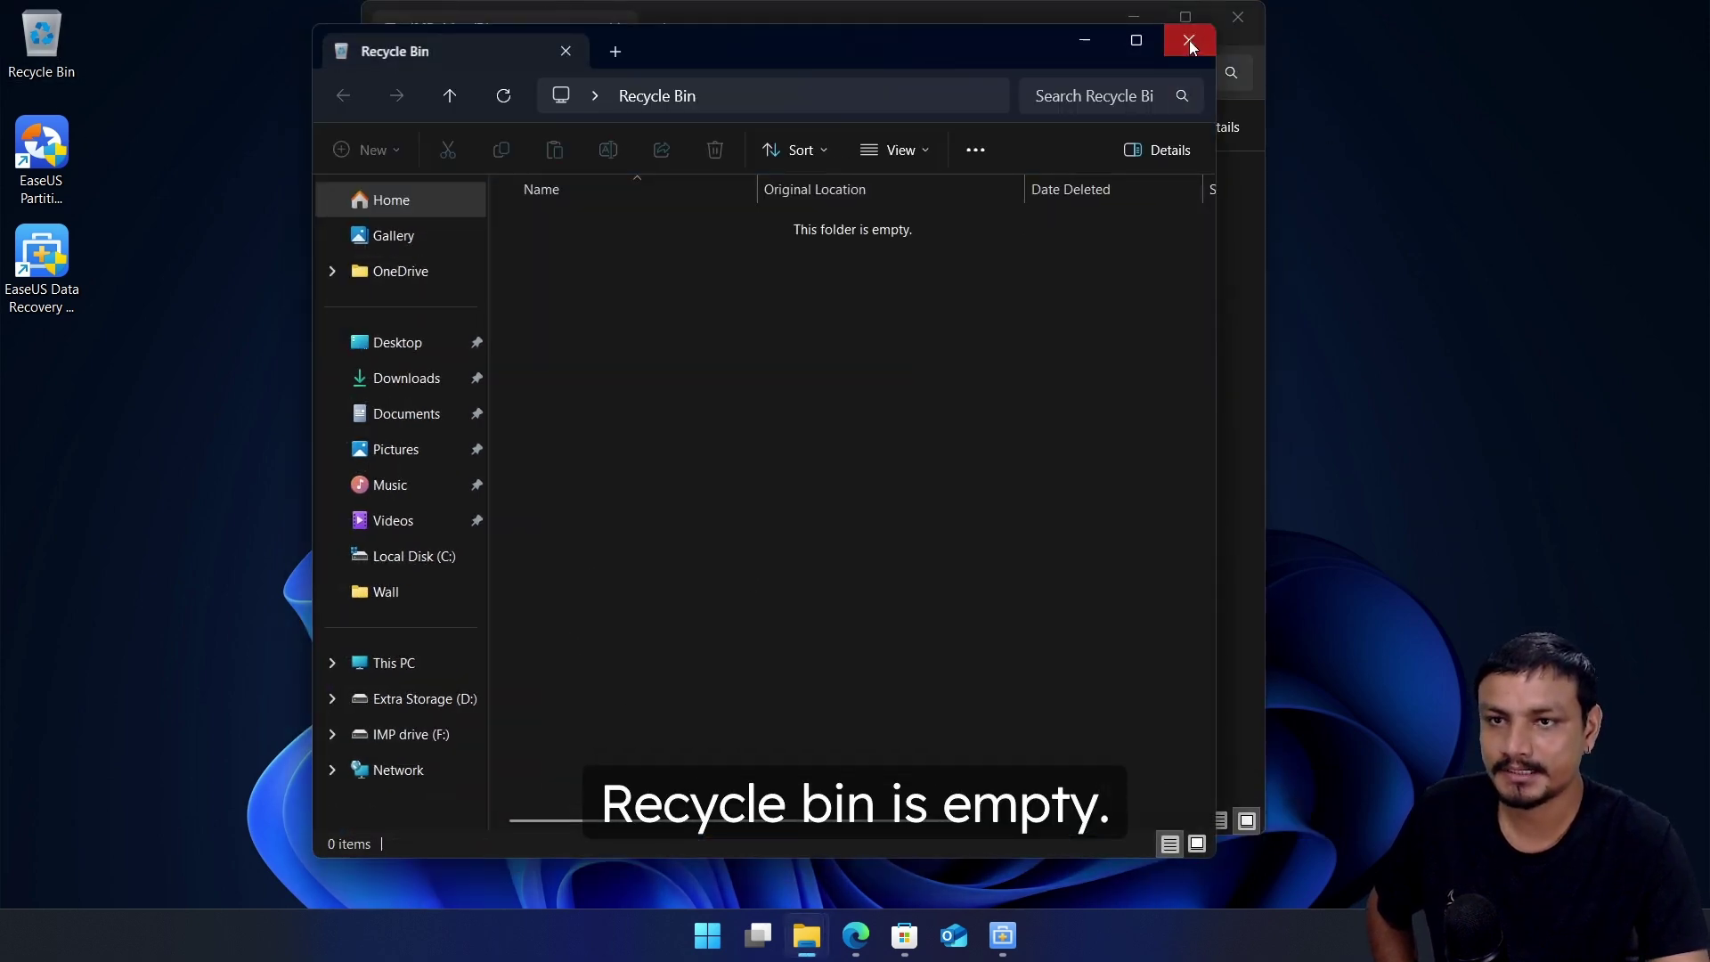
pyautogui.click(1189, 40)
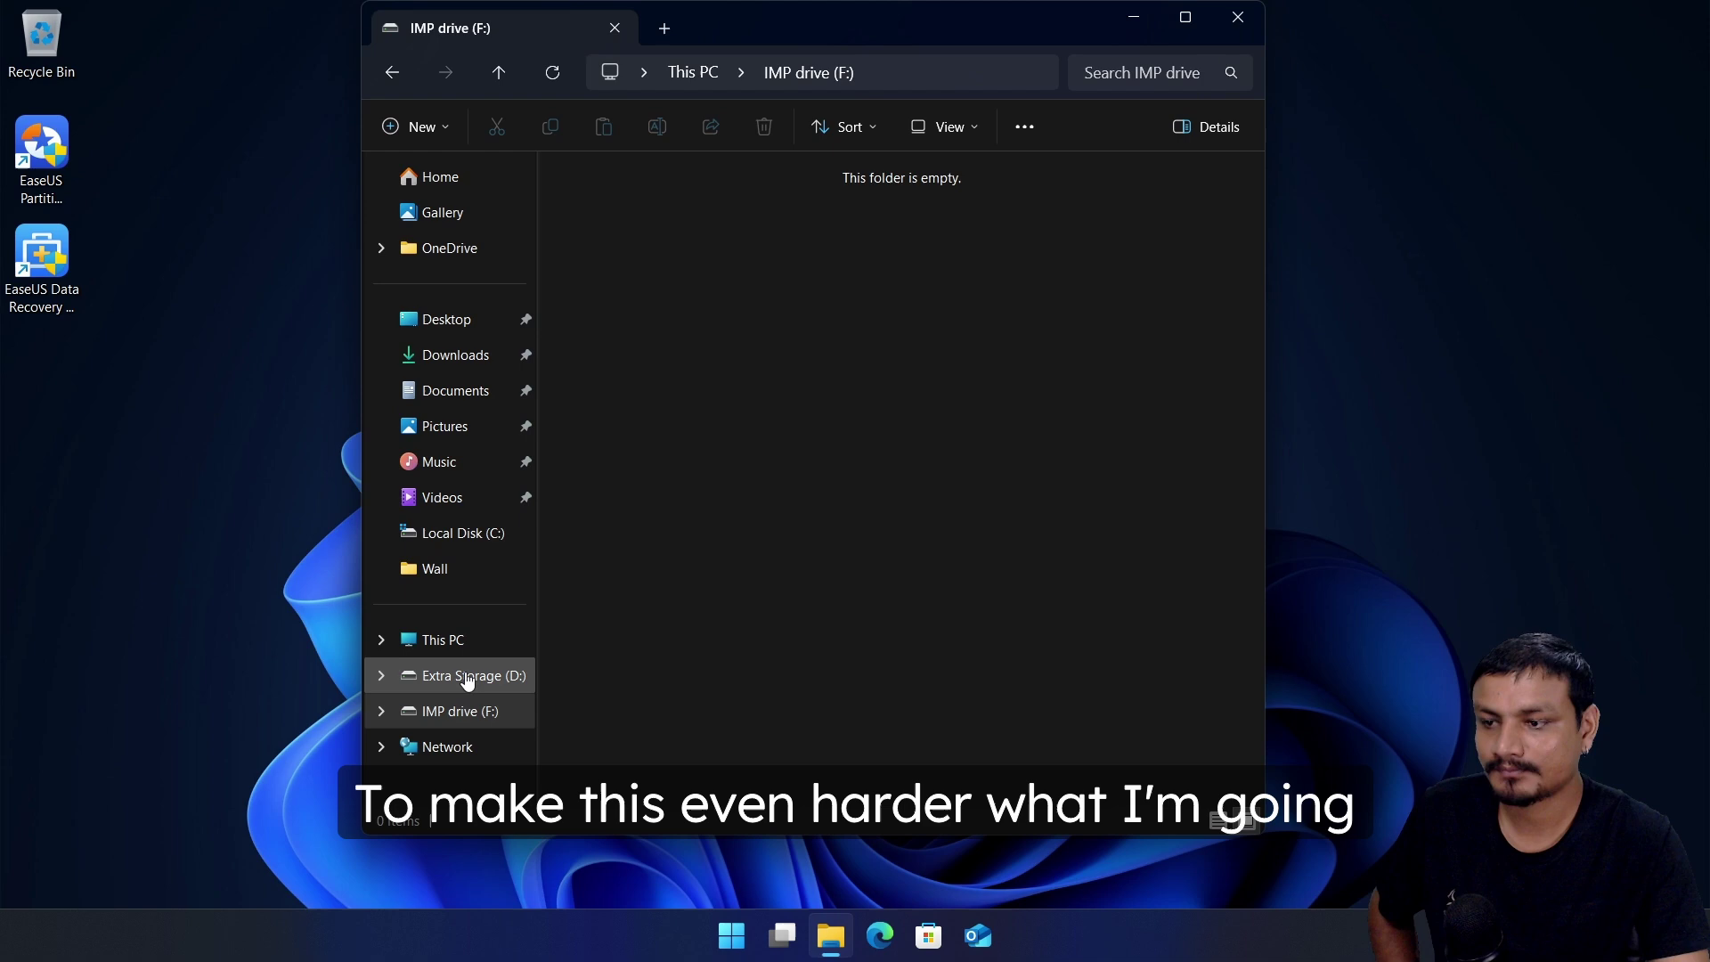
# Step: Format IMP drive (F:) from This PC in File Explorer
pyautogui.click(449, 640)
pyautogui.click(960, 383)
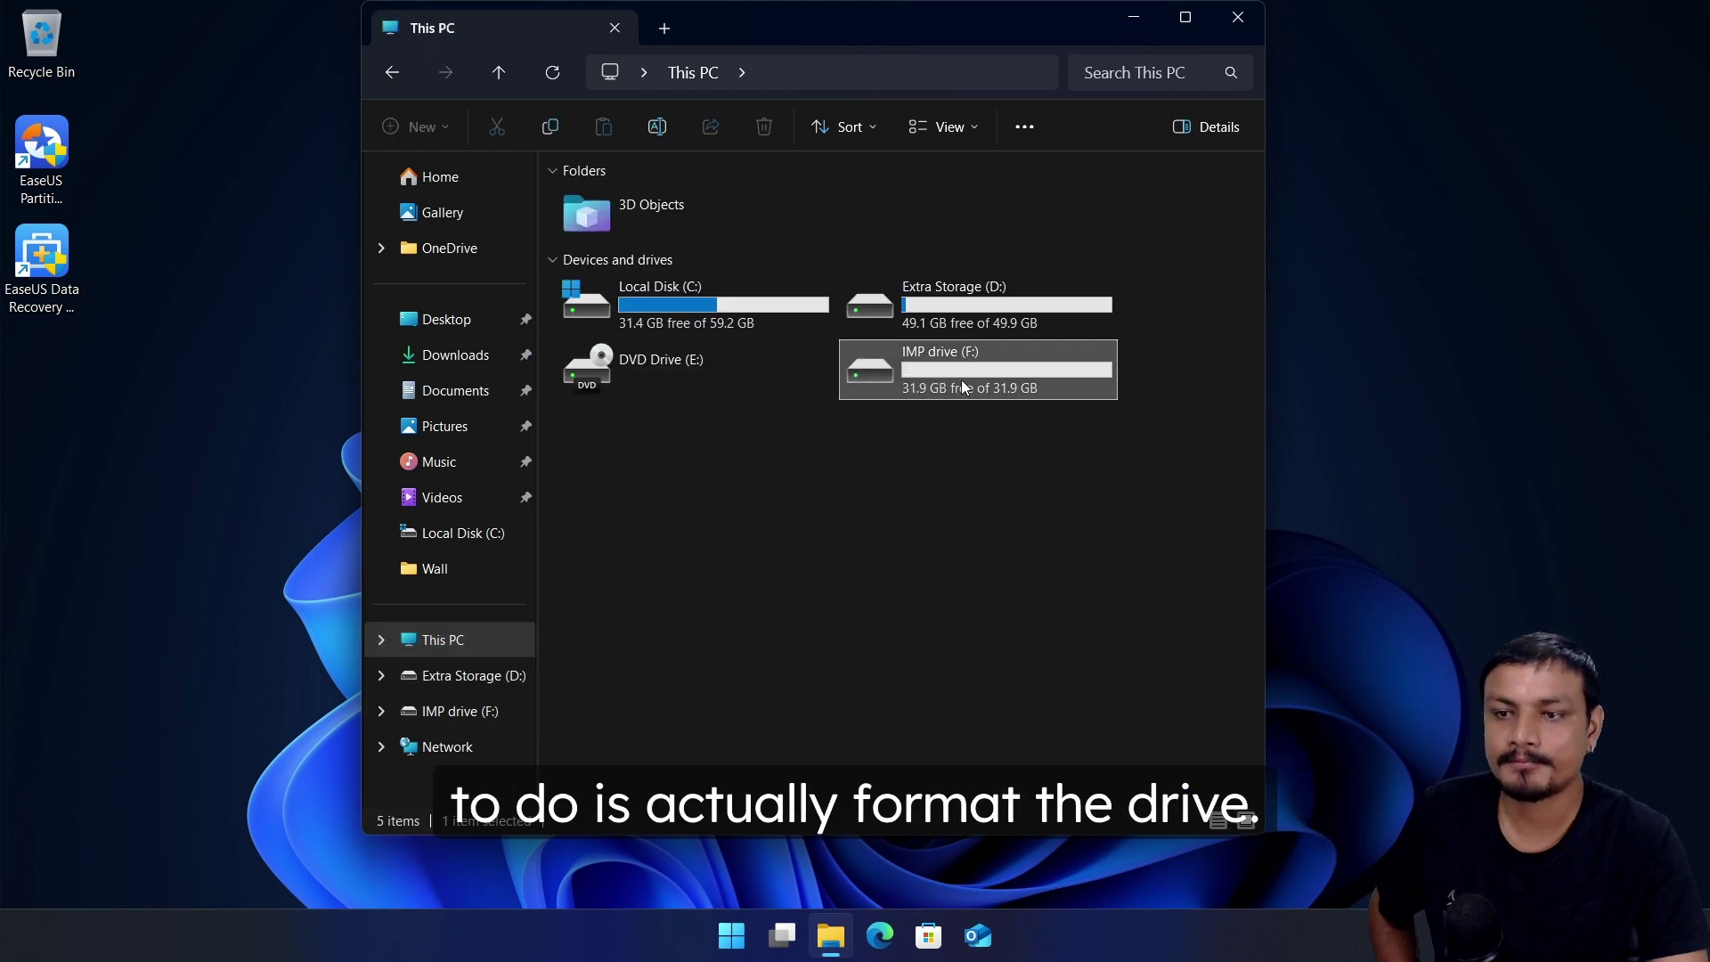
pyautogui.rightClick(960, 380)
pyautogui.click(1024, 702)
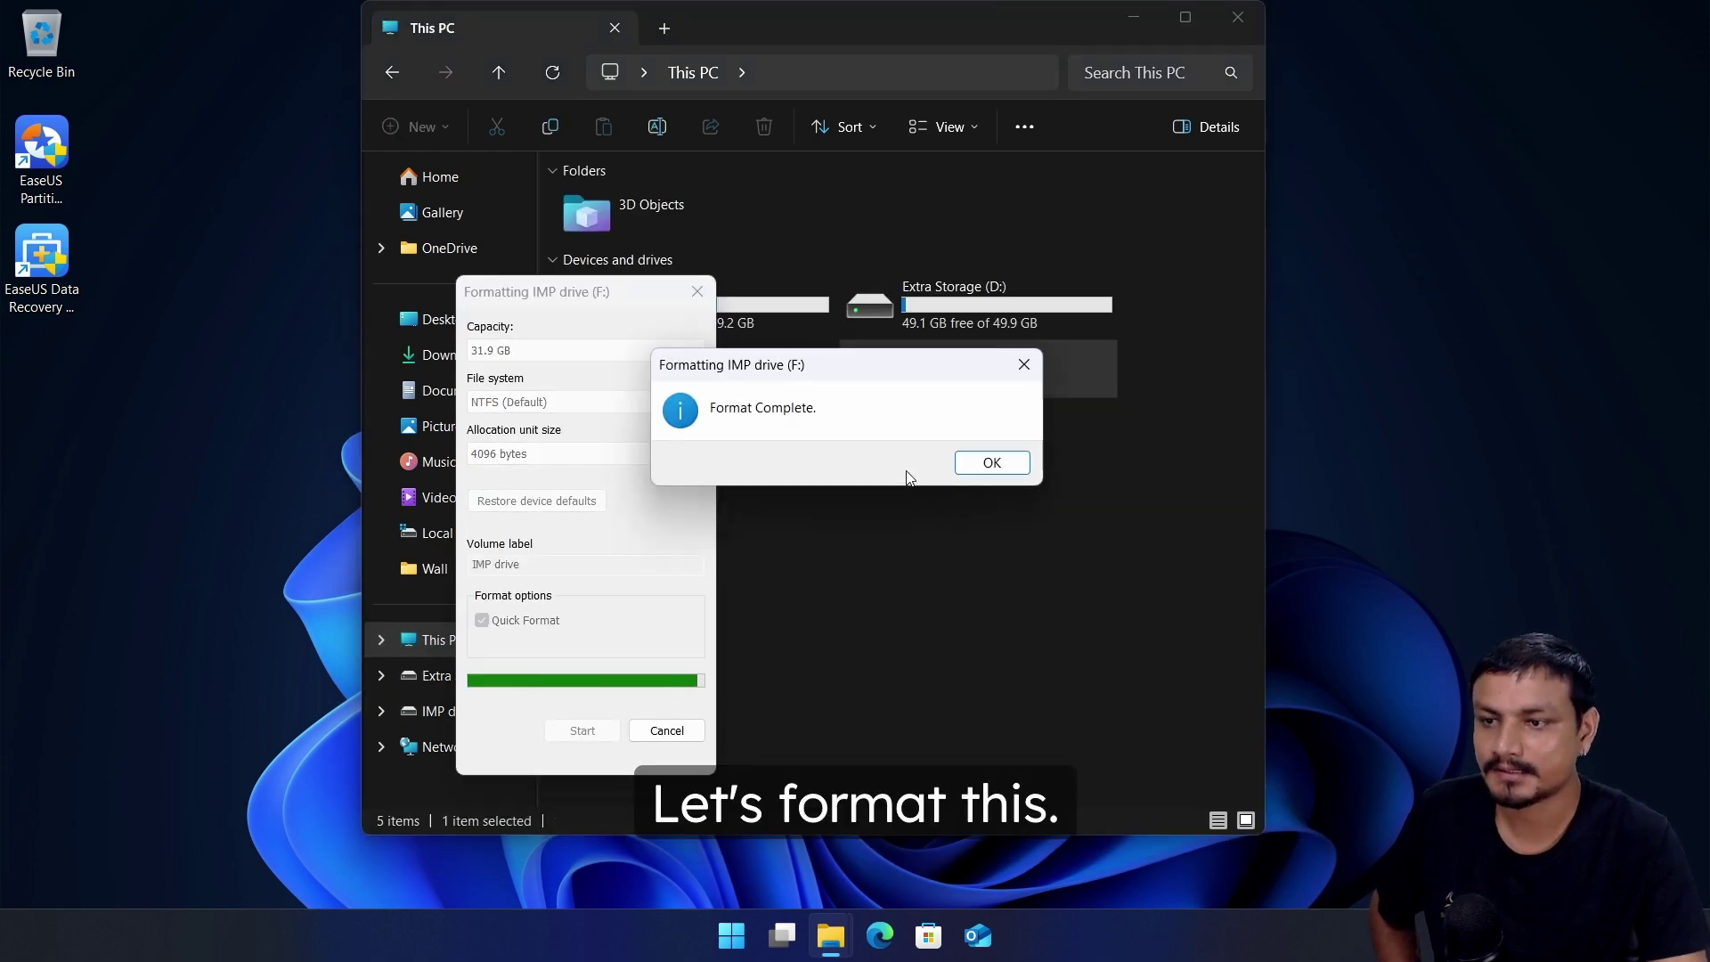
# Step: Dismiss the Format Complete message, close Explorer, and launch EaseUS Data Recovery Wizard
pyautogui.click(991, 463)
pyautogui.click(697, 292)
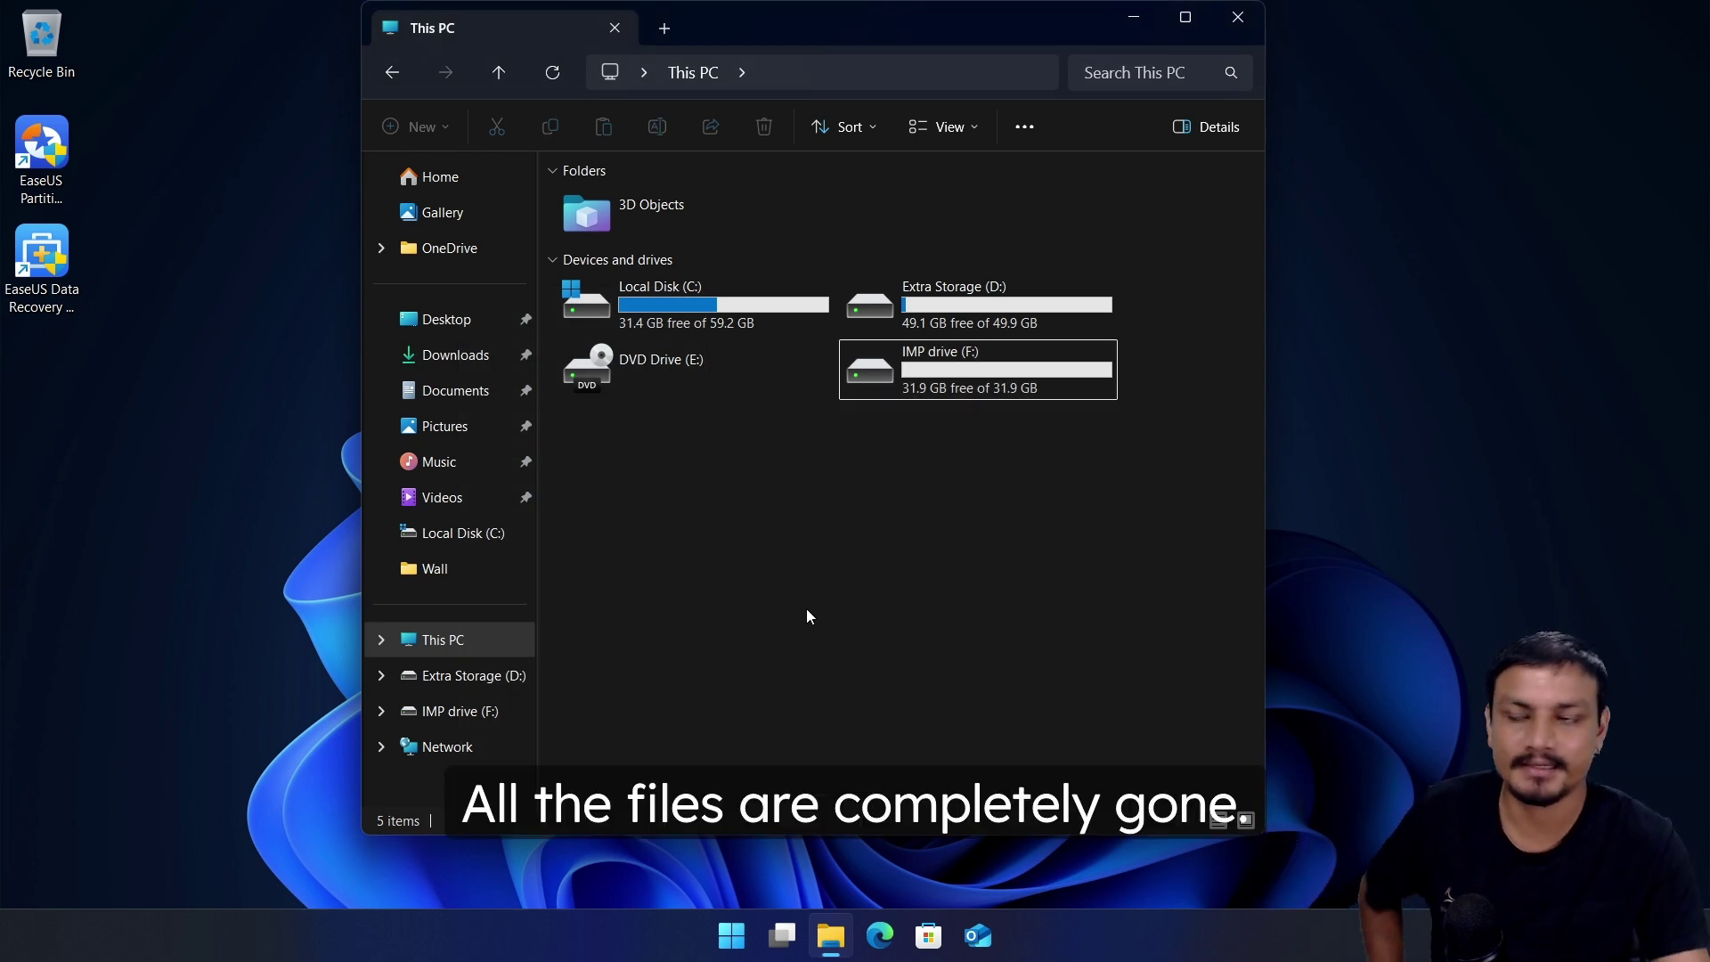
pyautogui.click(1133, 17)
pyautogui.click(25, 248)
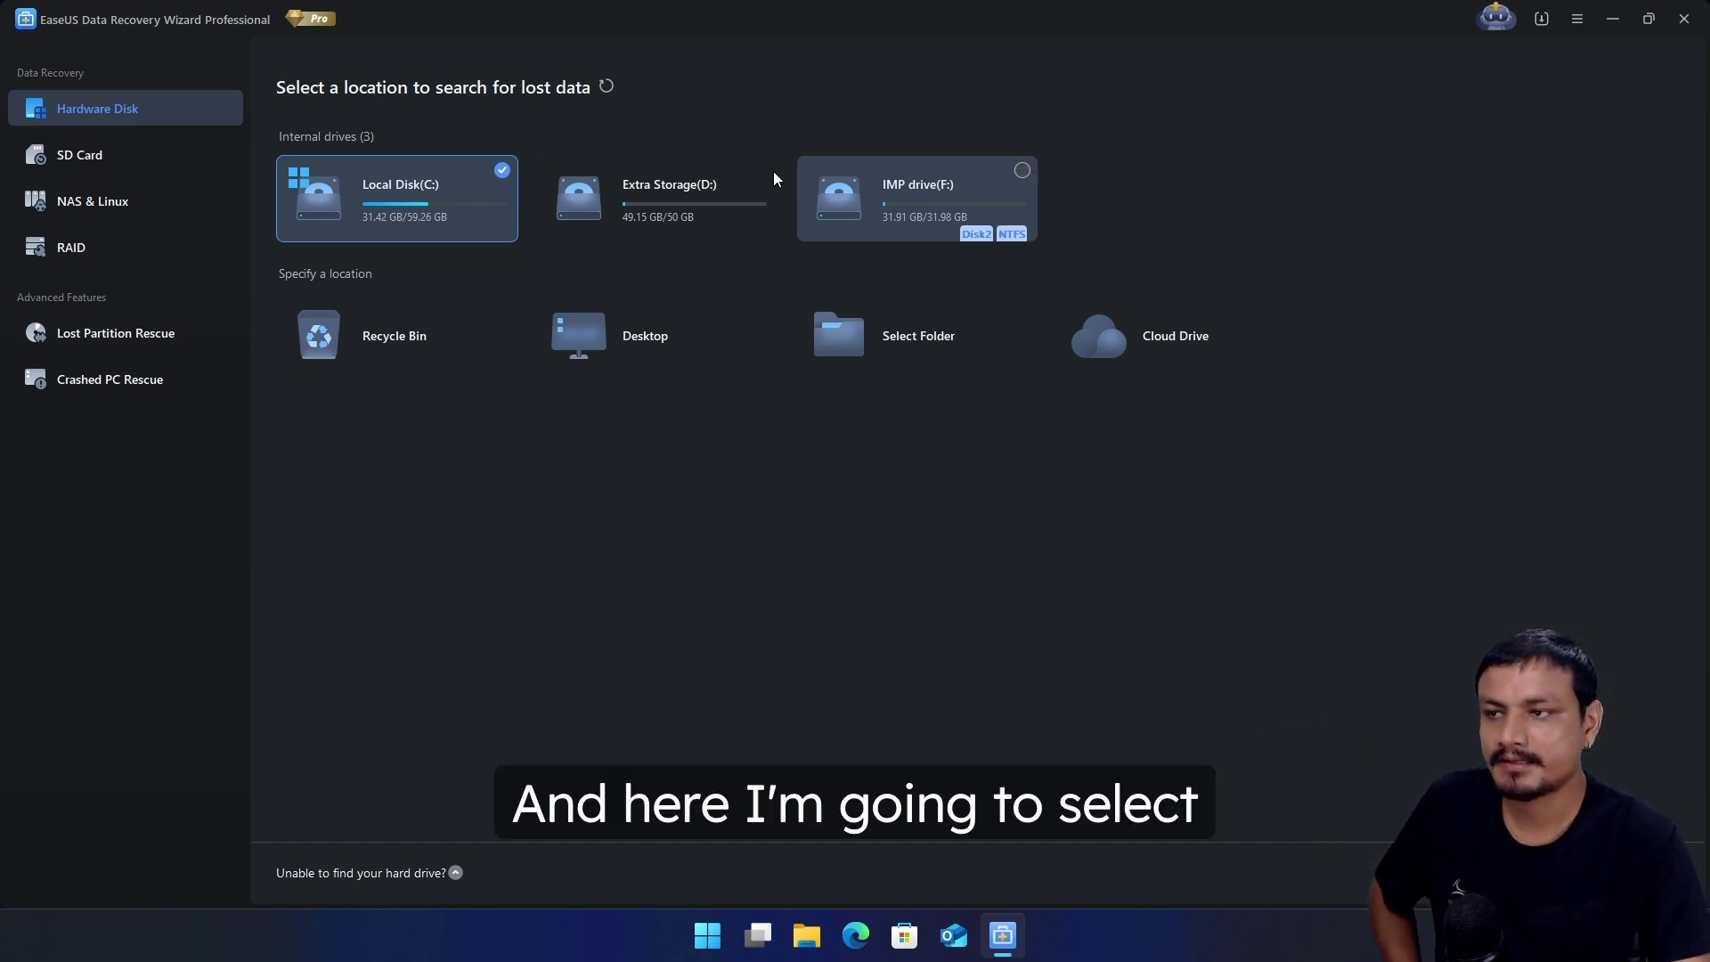
# Step: Run Search for Lost Data on IMP drive (F:), finding 7 files (31.49 MB)
pyautogui.click(928, 185)
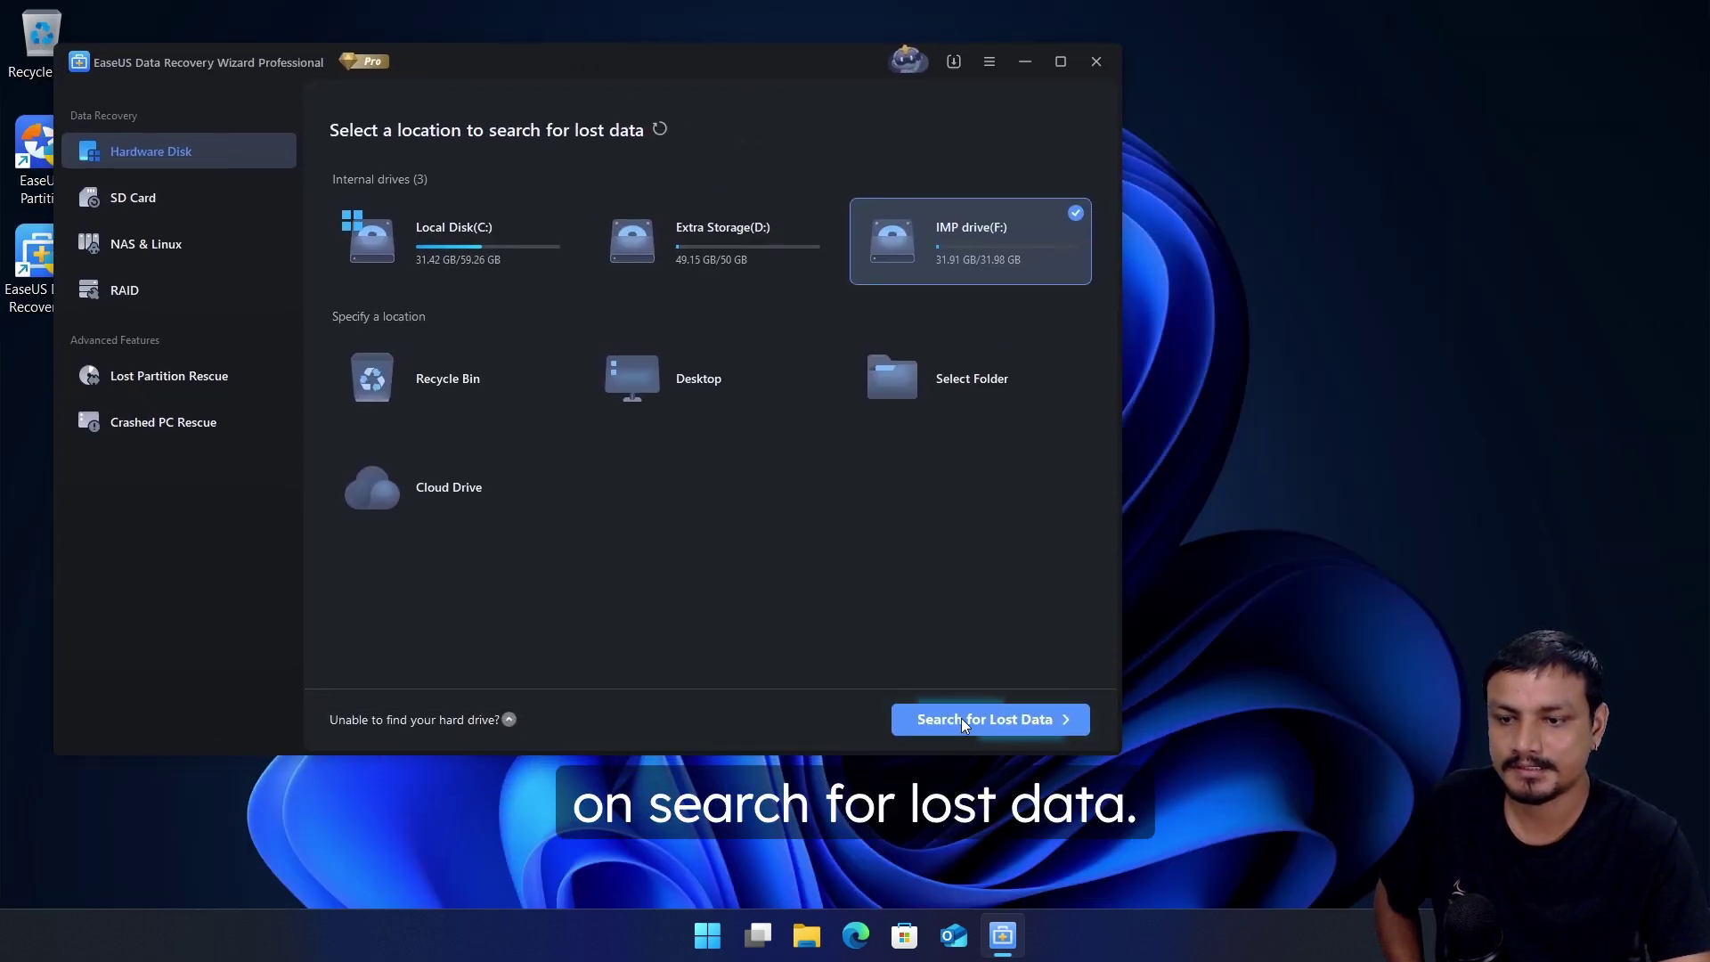
pyautogui.click(960, 718)
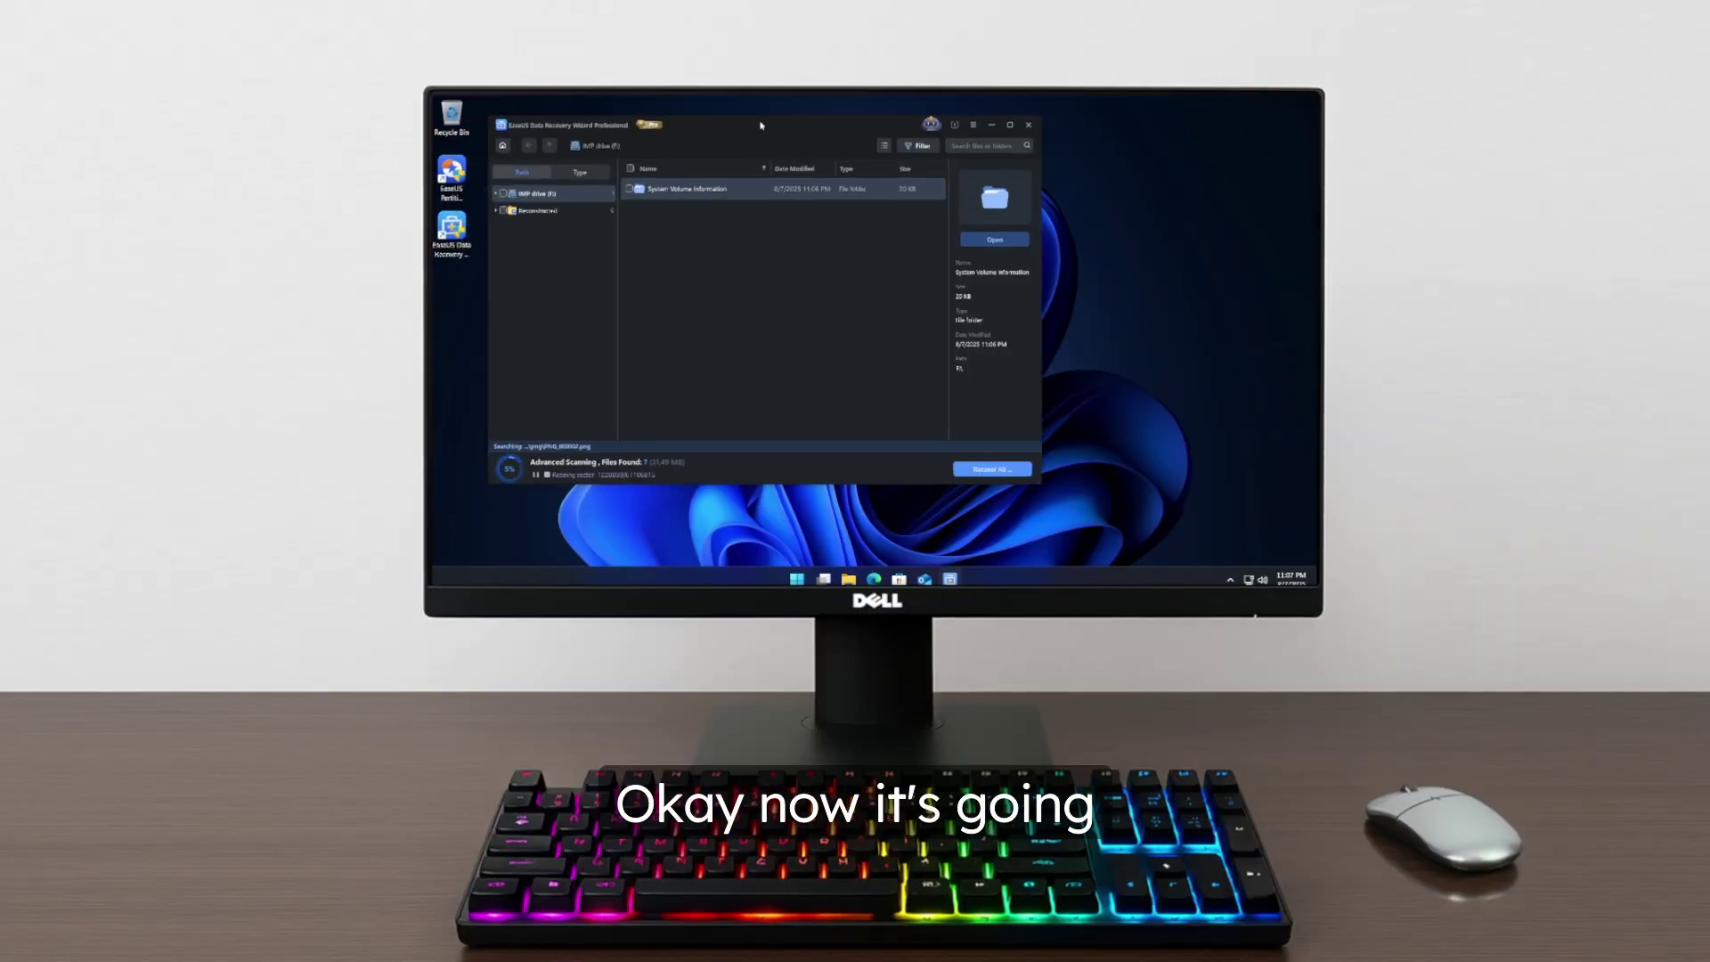
pyautogui.moveTo(761, 126); pyautogui.dragTo(864, 125)
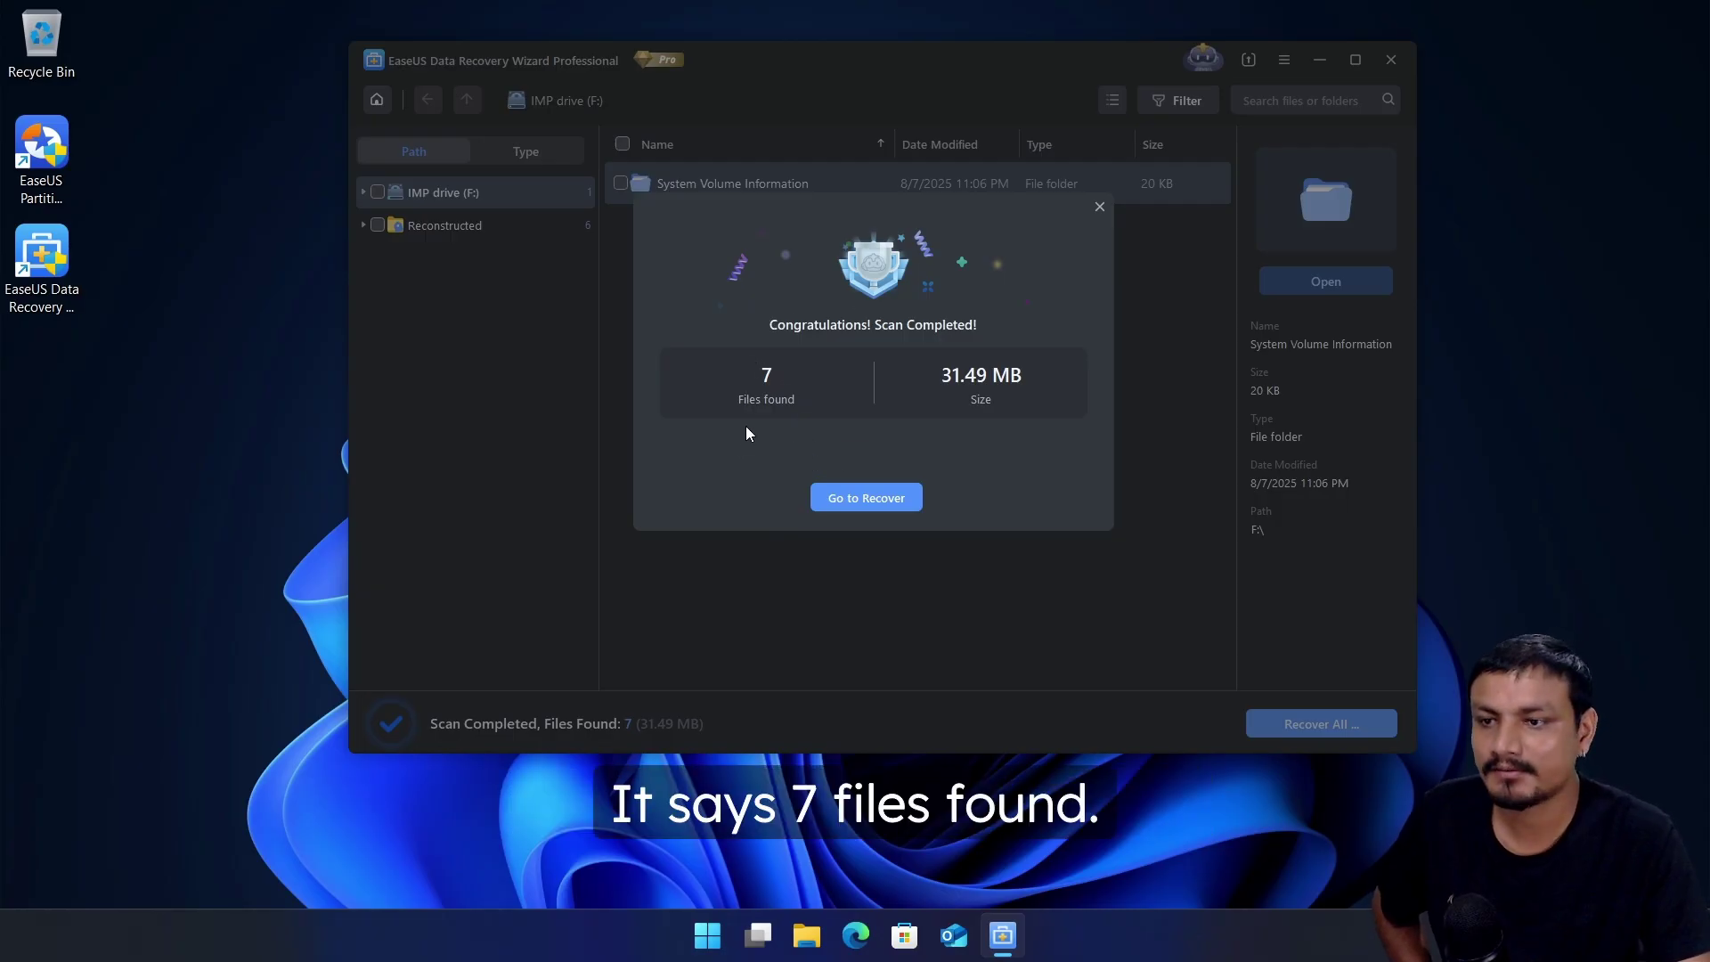
# Step: Open the found jpg images by type and preview the mountain JPG
pyautogui.click(889, 504)
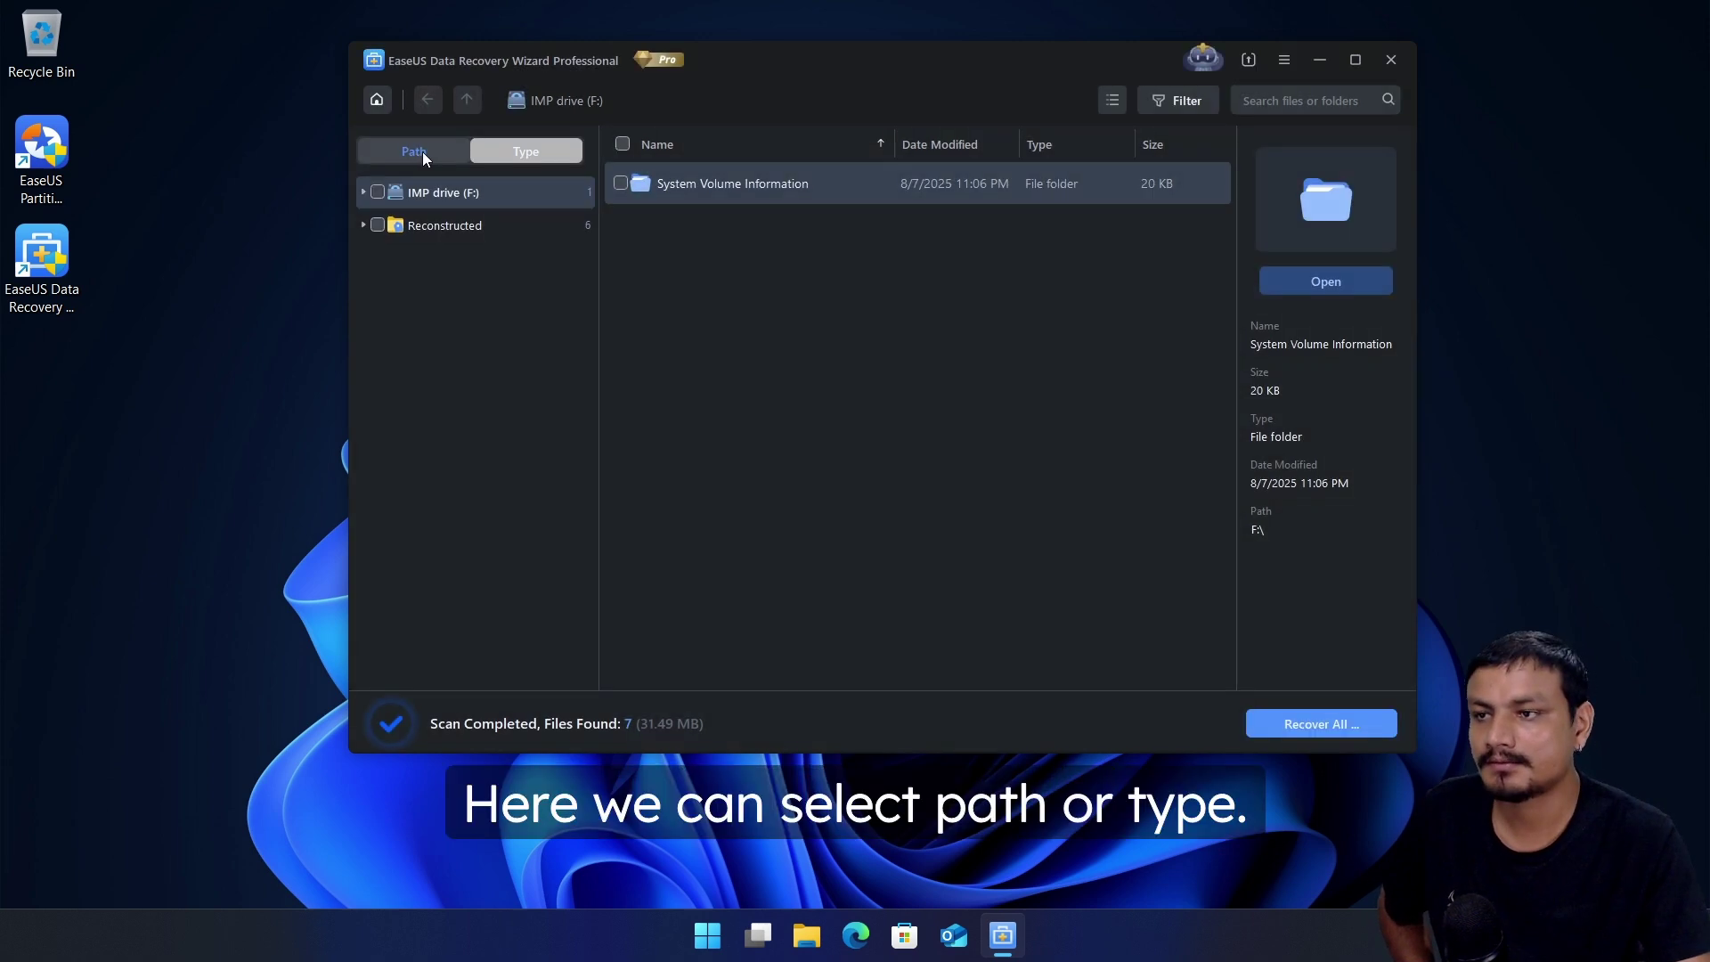
pyautogui.click(526, 152)
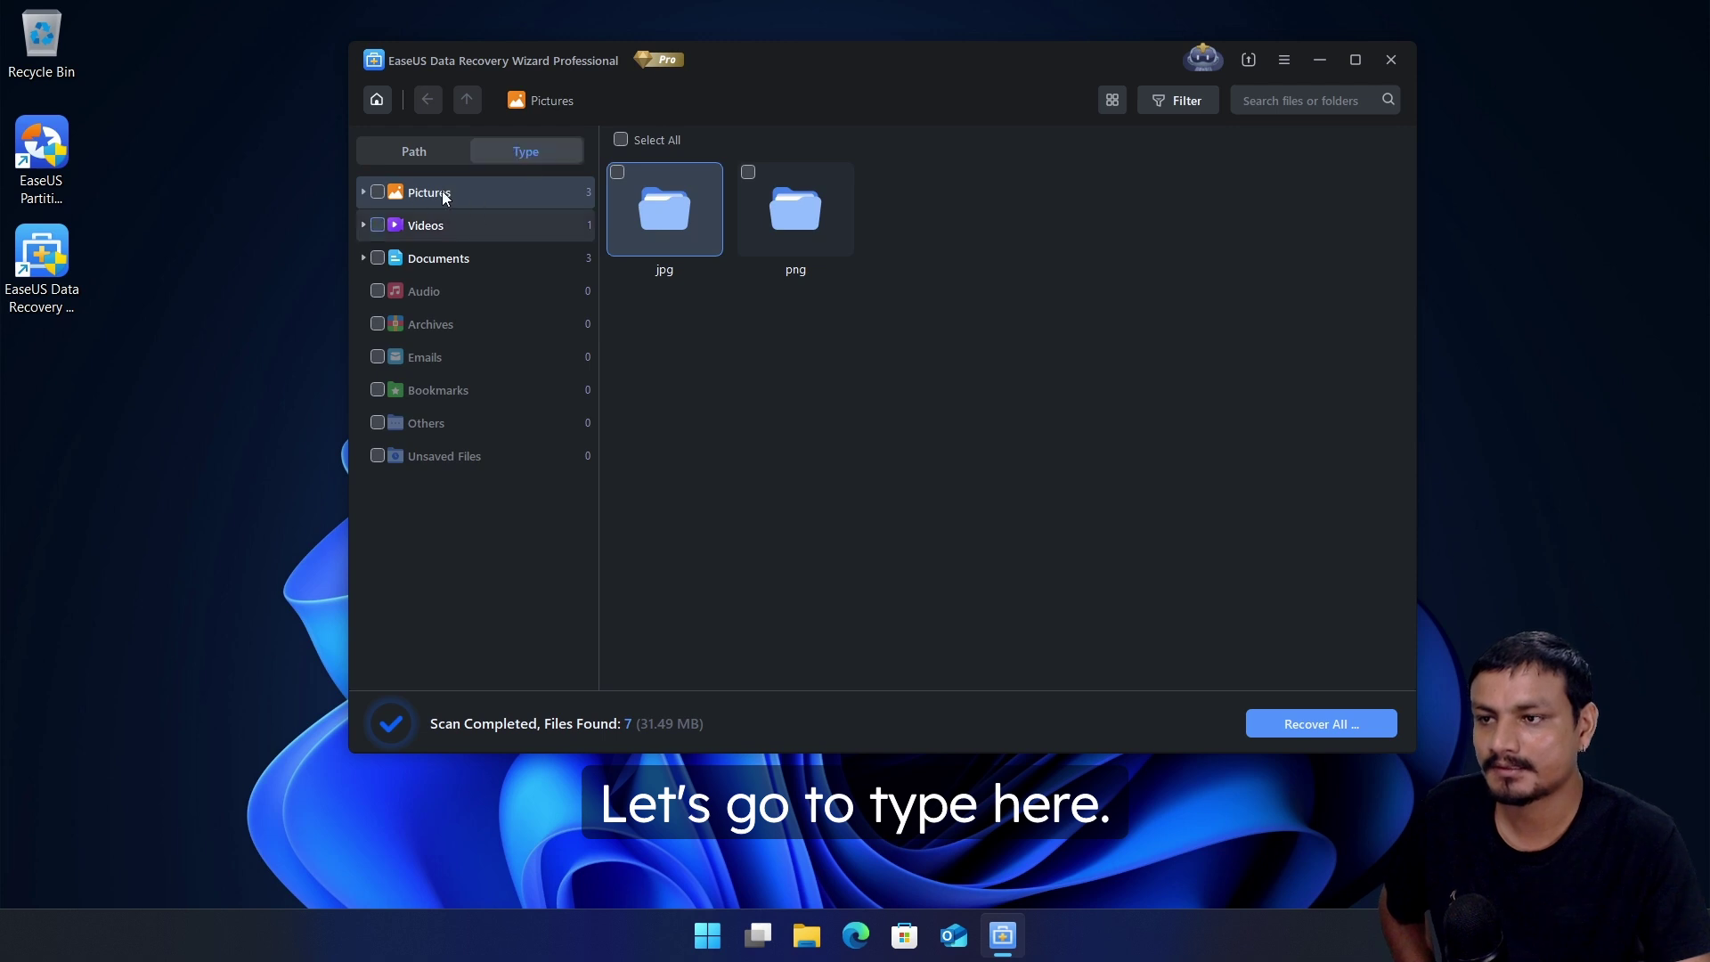
pyautogui.doubleClick(660, 222)
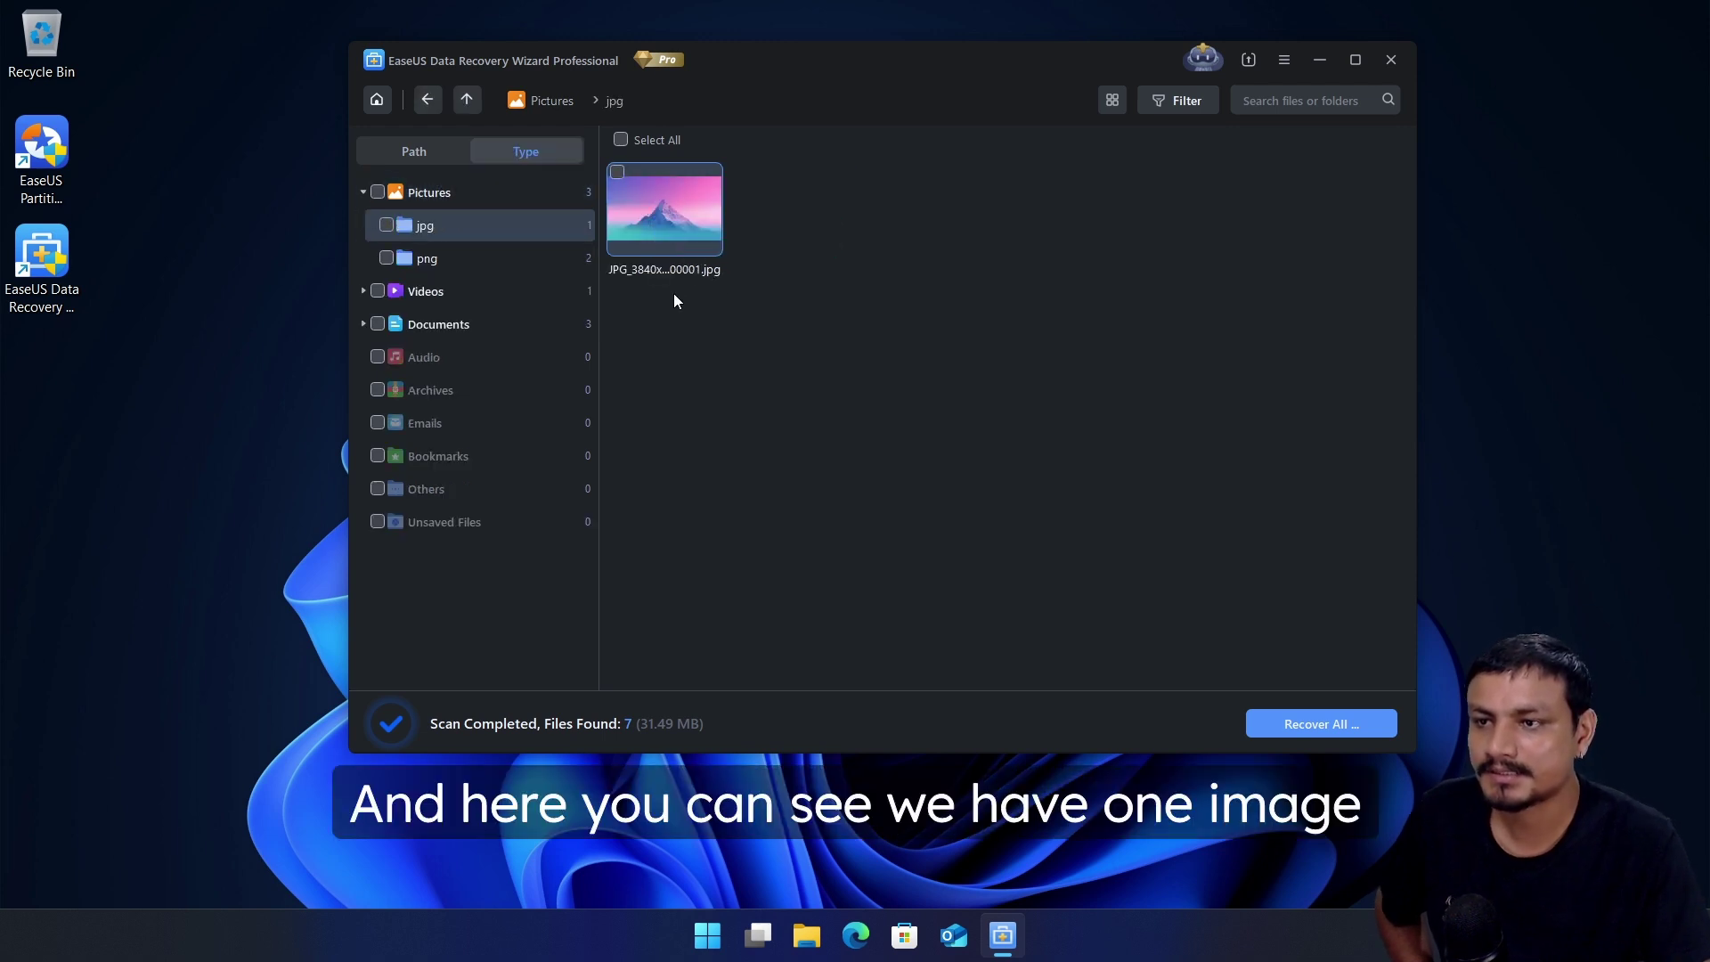
pyautogui.moveTo(666, 206)
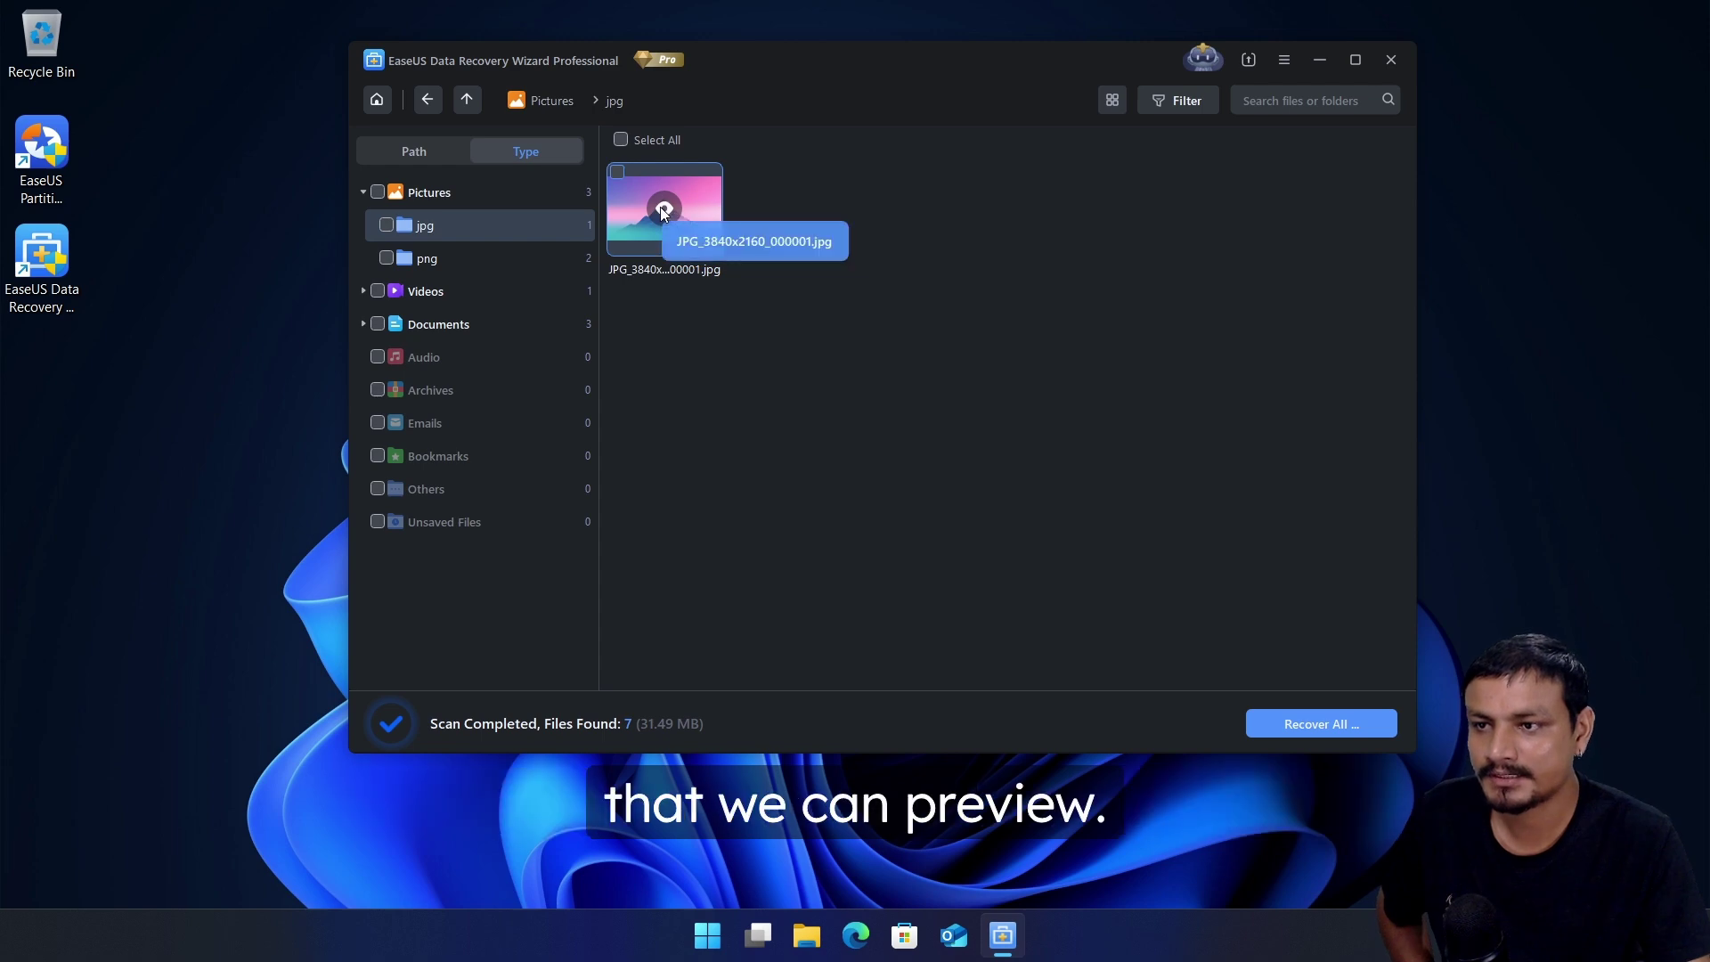
pyautogui.click(664, 208)
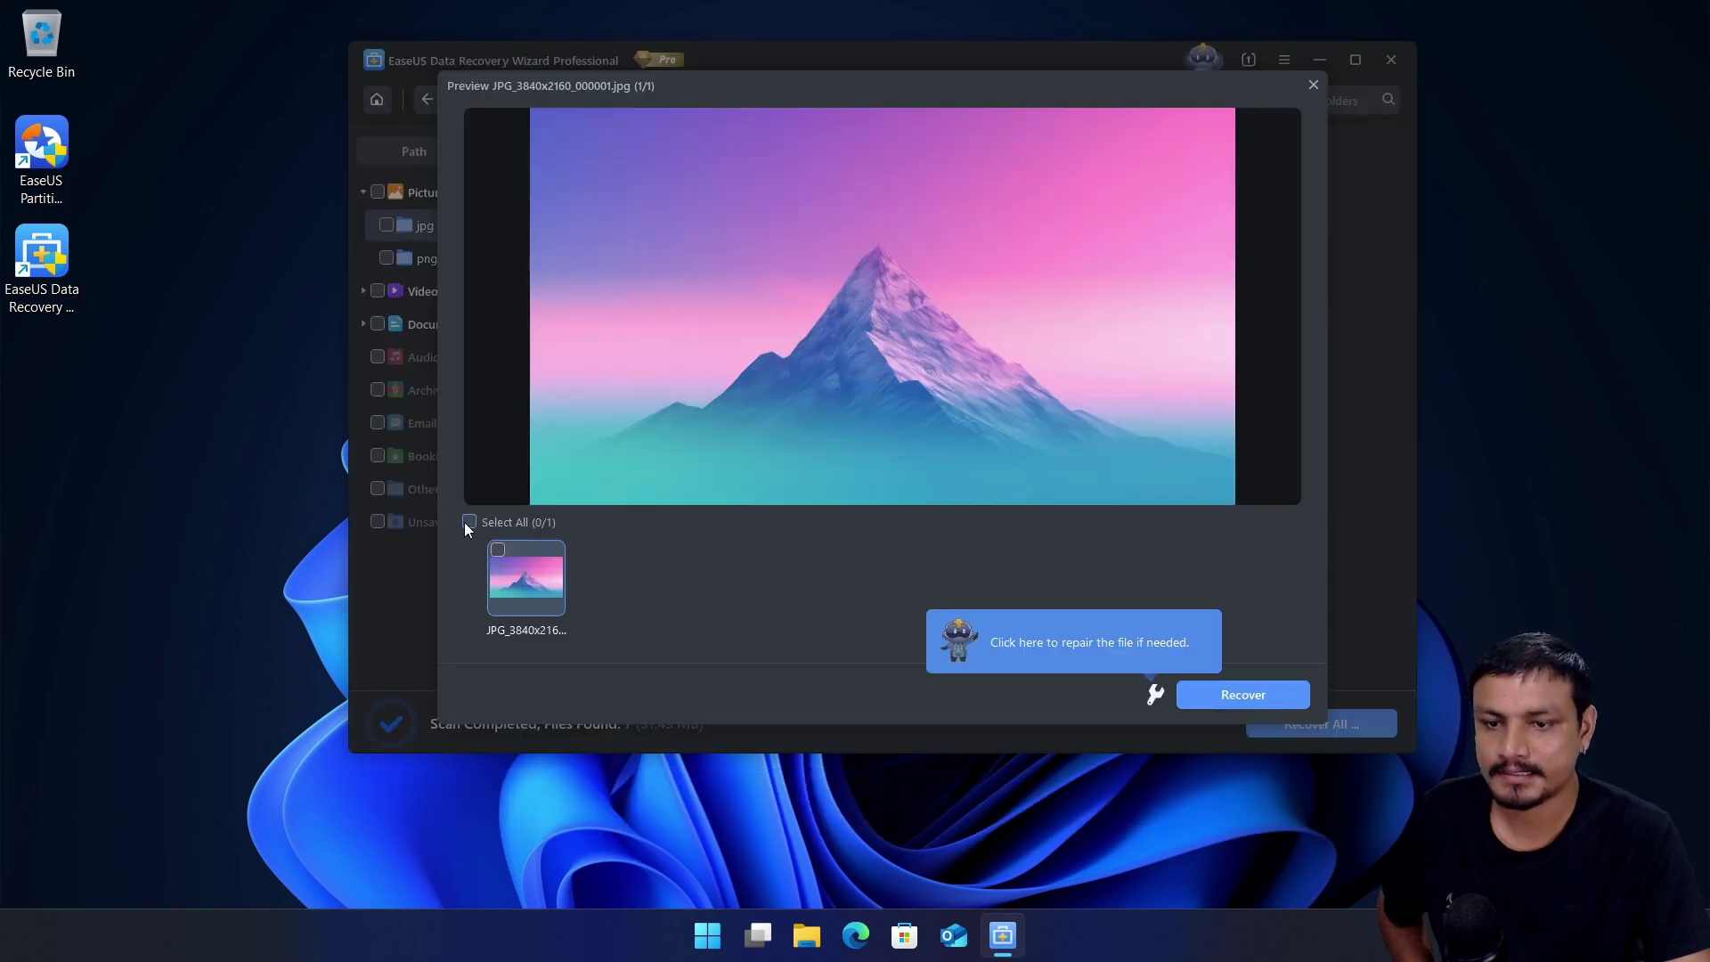
# Step: Recover the mountain JPG and save it to Extra Storage (D:)
pyautogui.click(1252, 696)
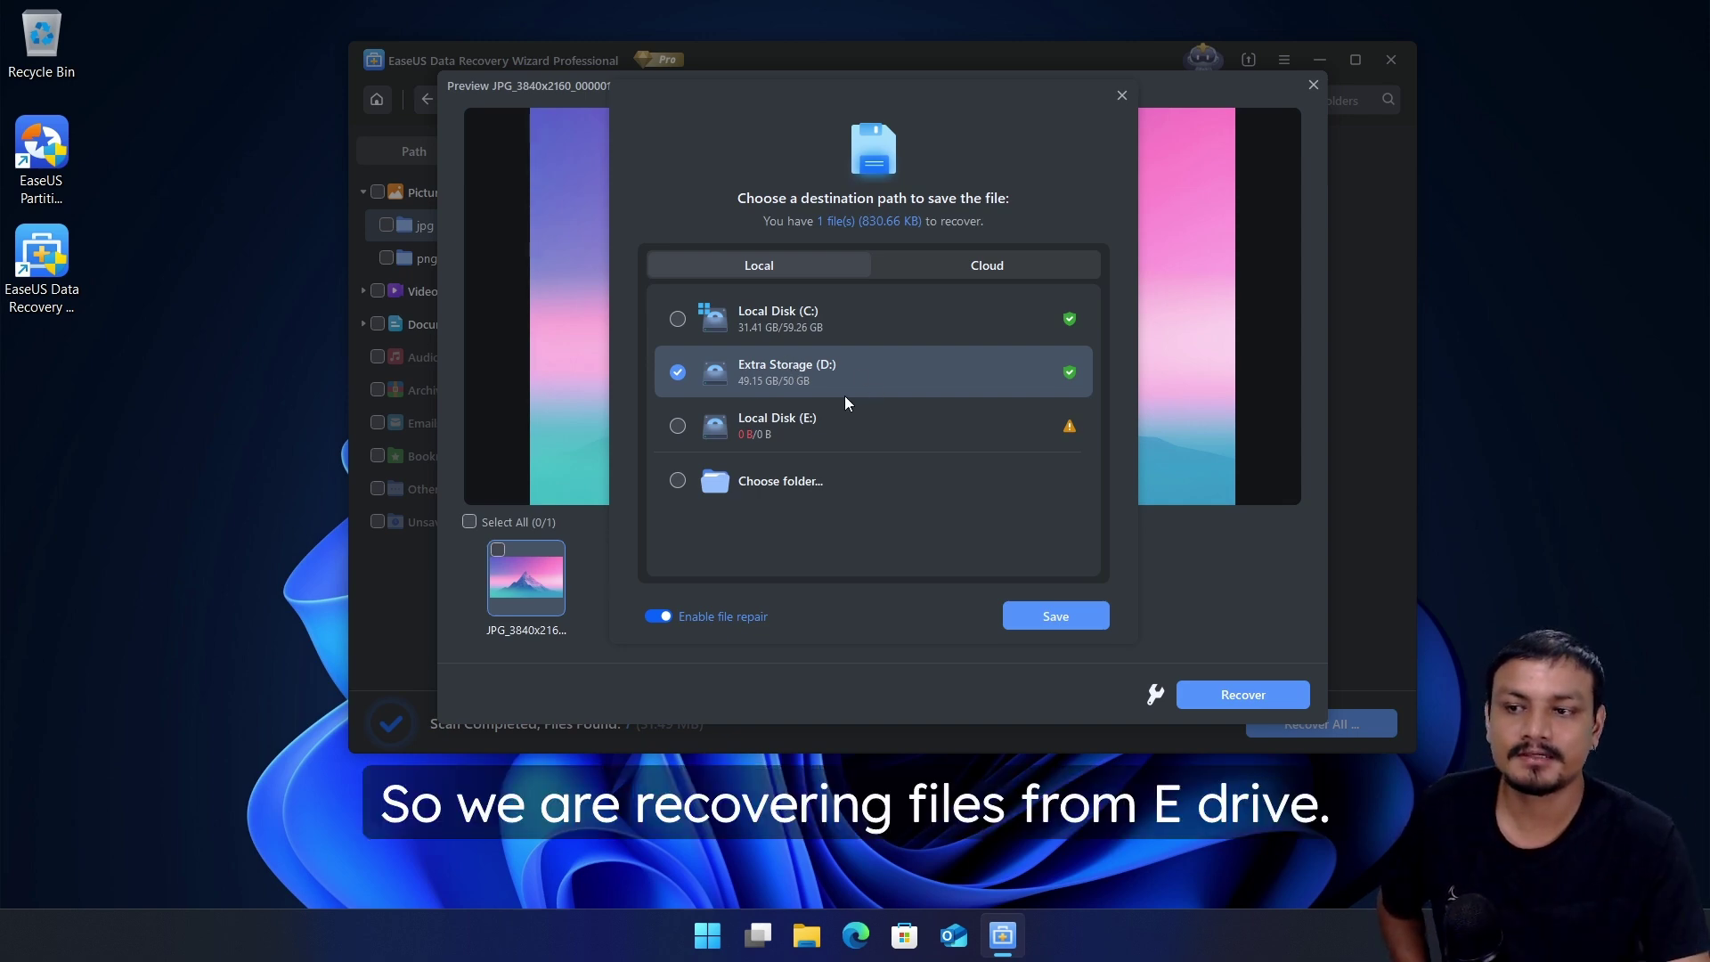
pyautogui.click(771, 373)
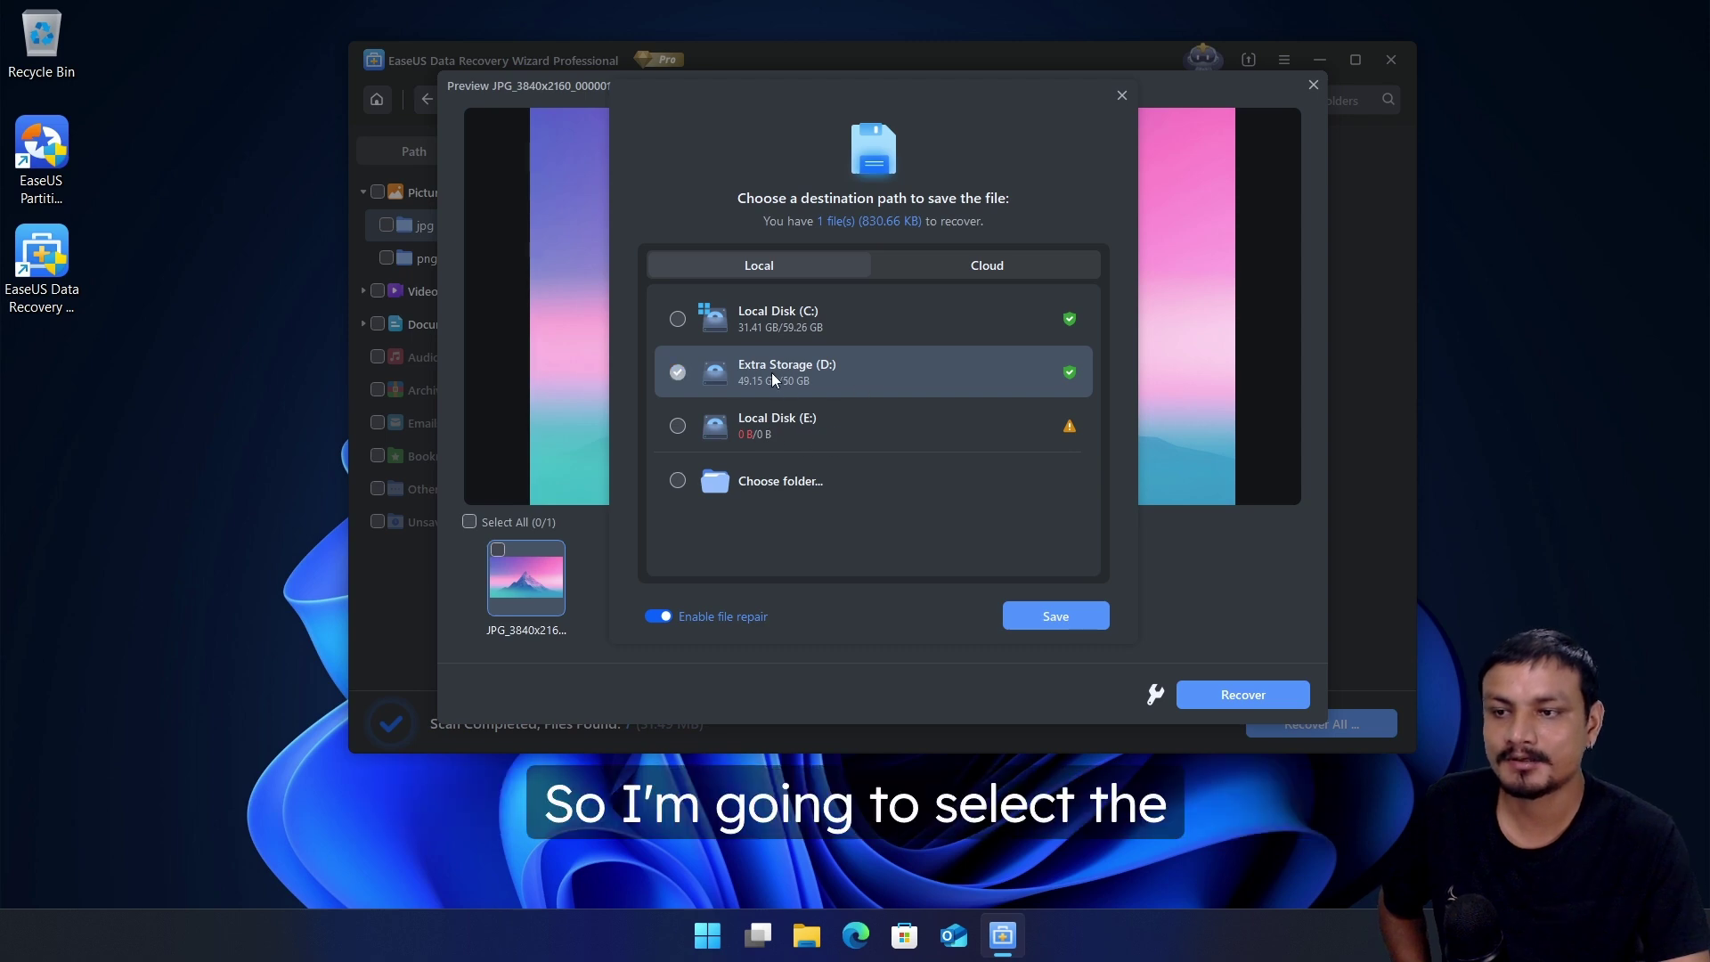
pyautogui.click(1046, 618)
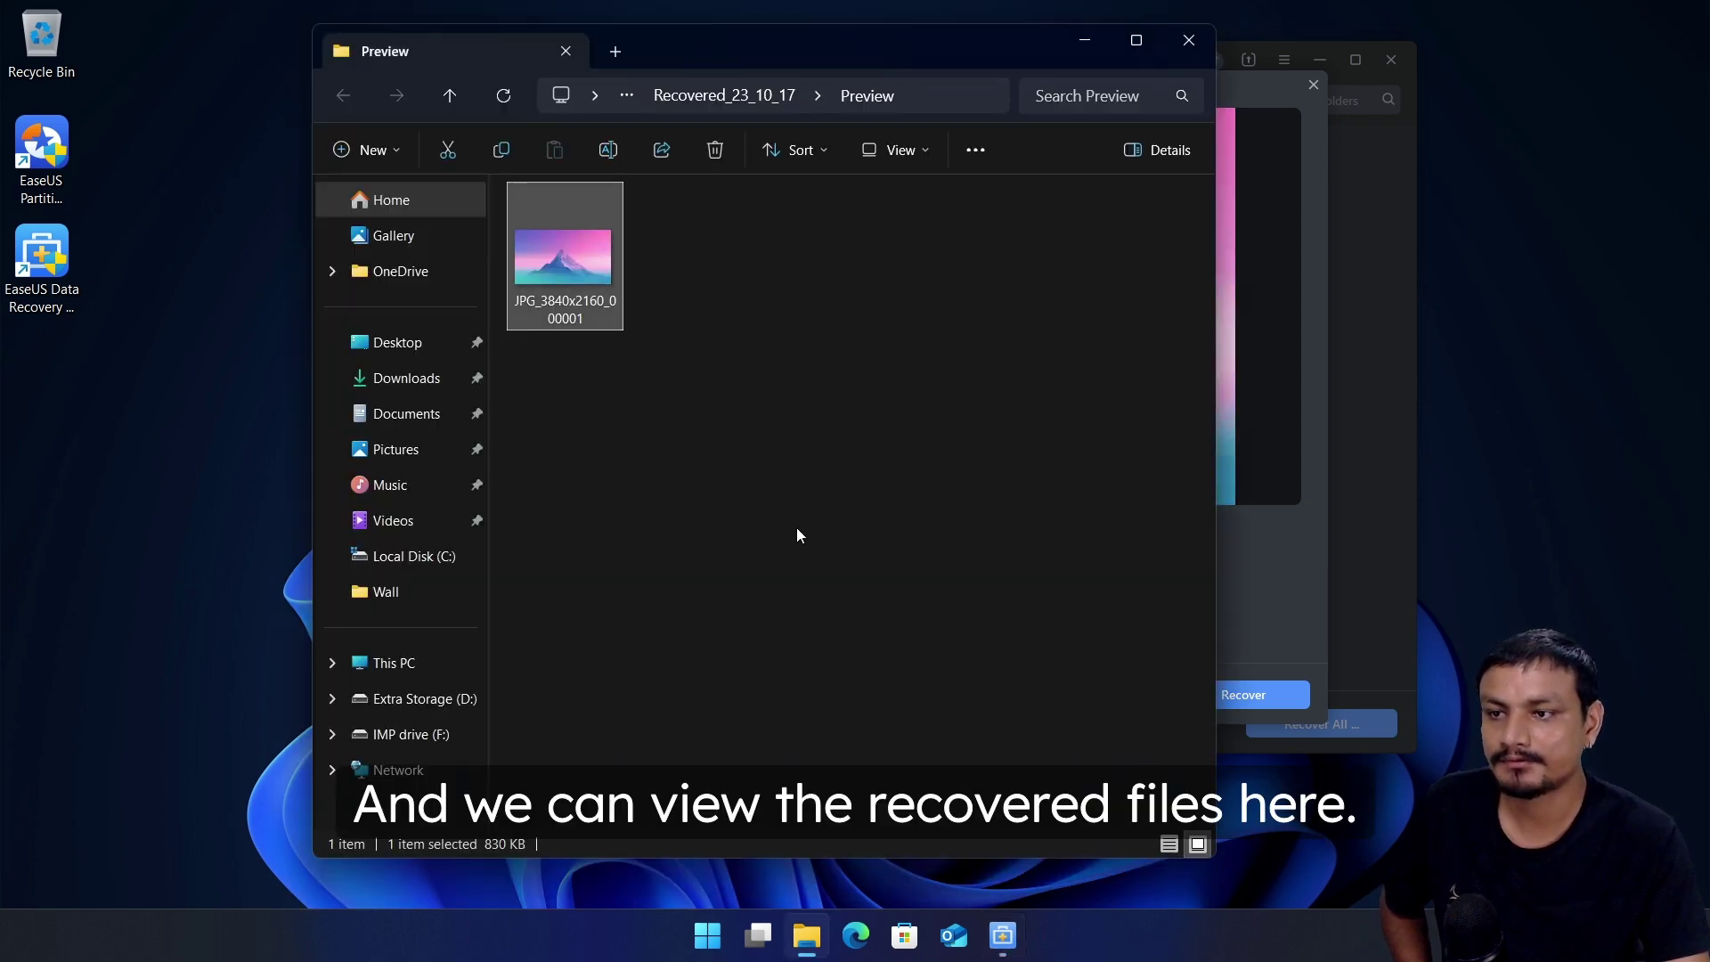
# Step: View the recovered JPG, then preview and recover PNG_000002 to Extra Storage (D:)
pyautogui.press('Return')
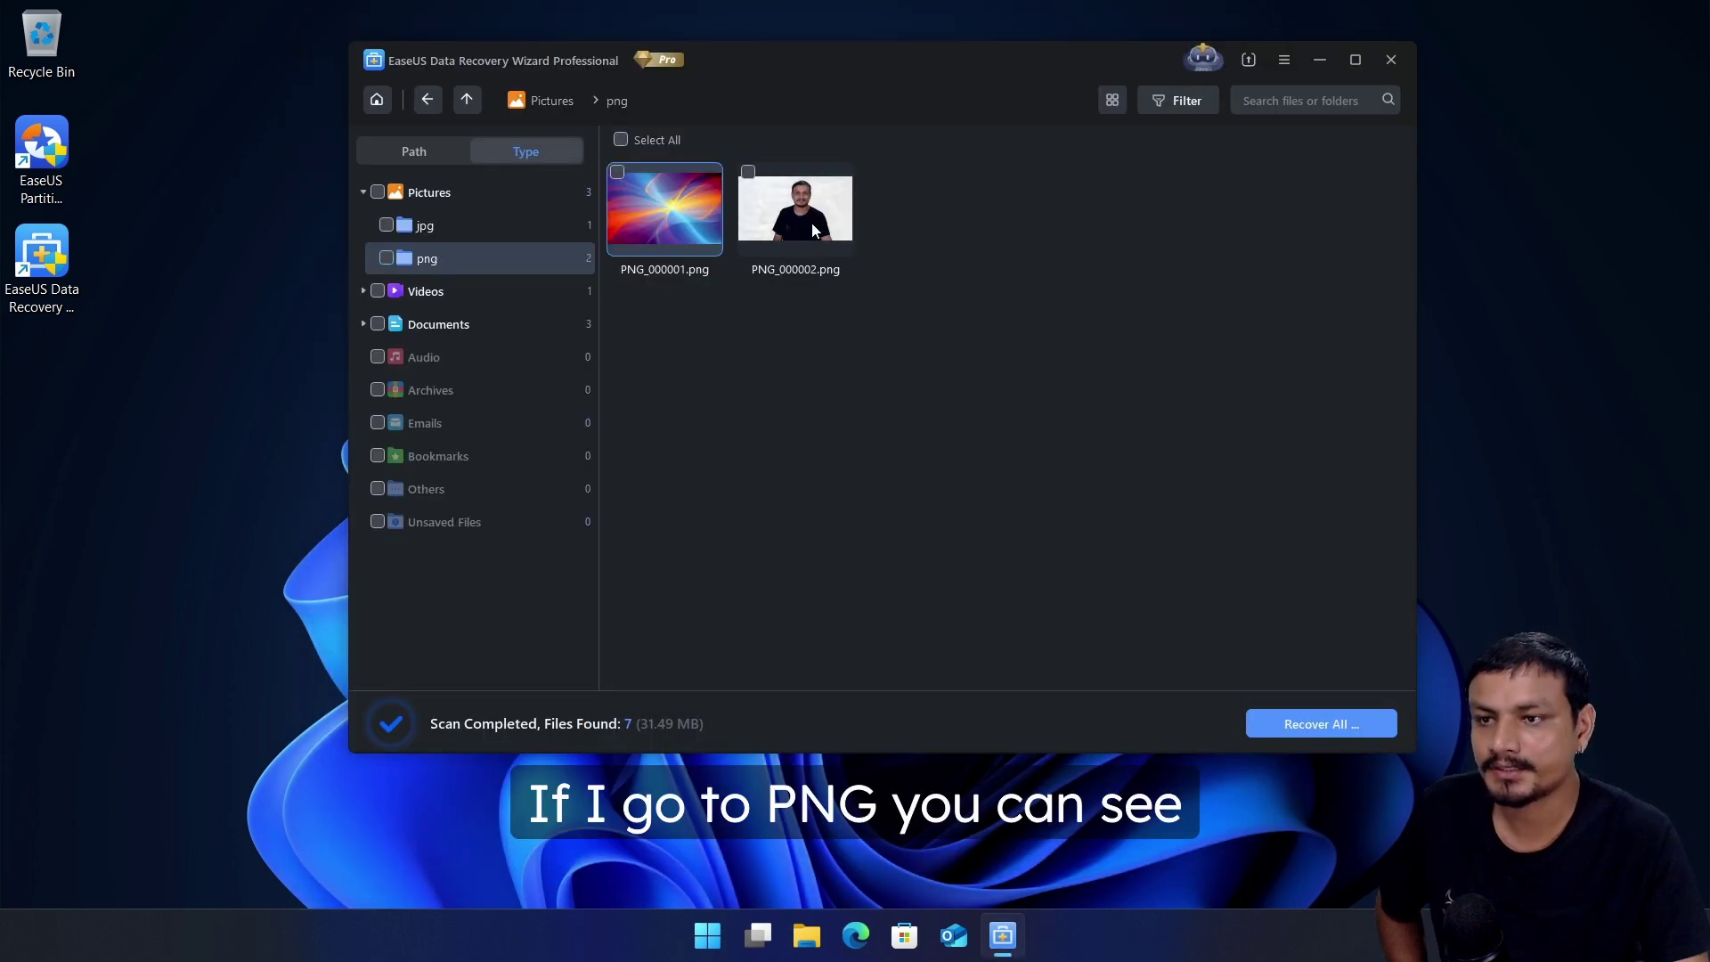
pyautogui.doubleClick(805, 216)
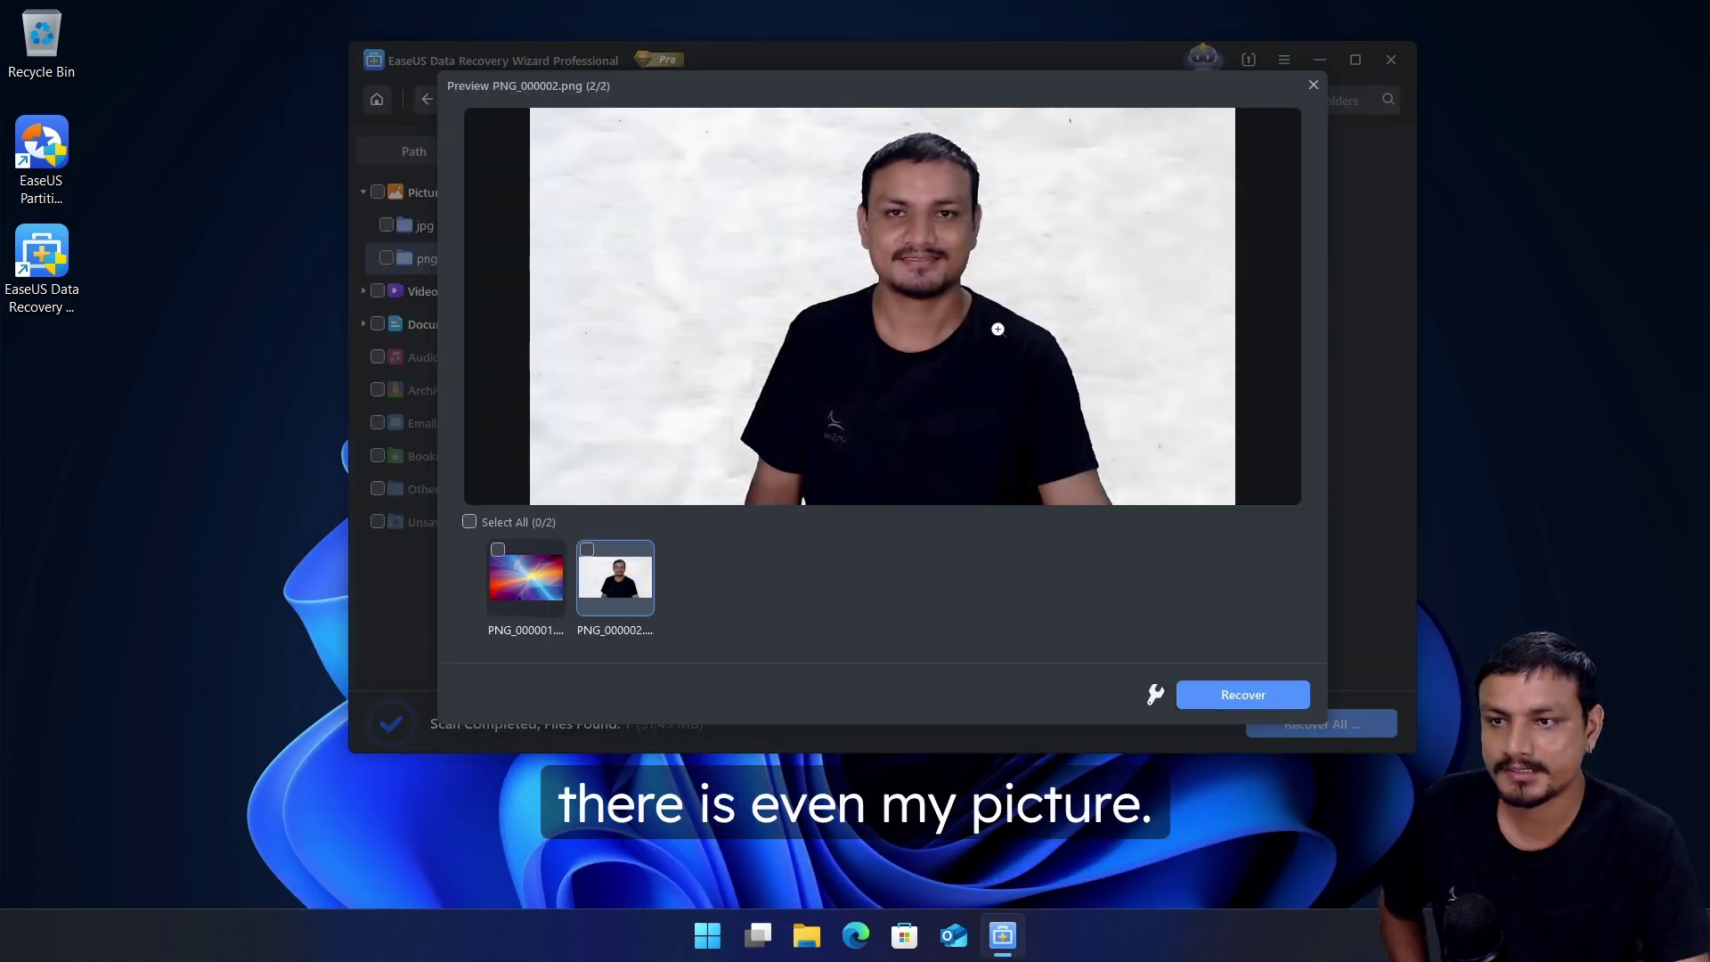
pyautogui.click(587, 551)
pyautogui.click(1279, 694)
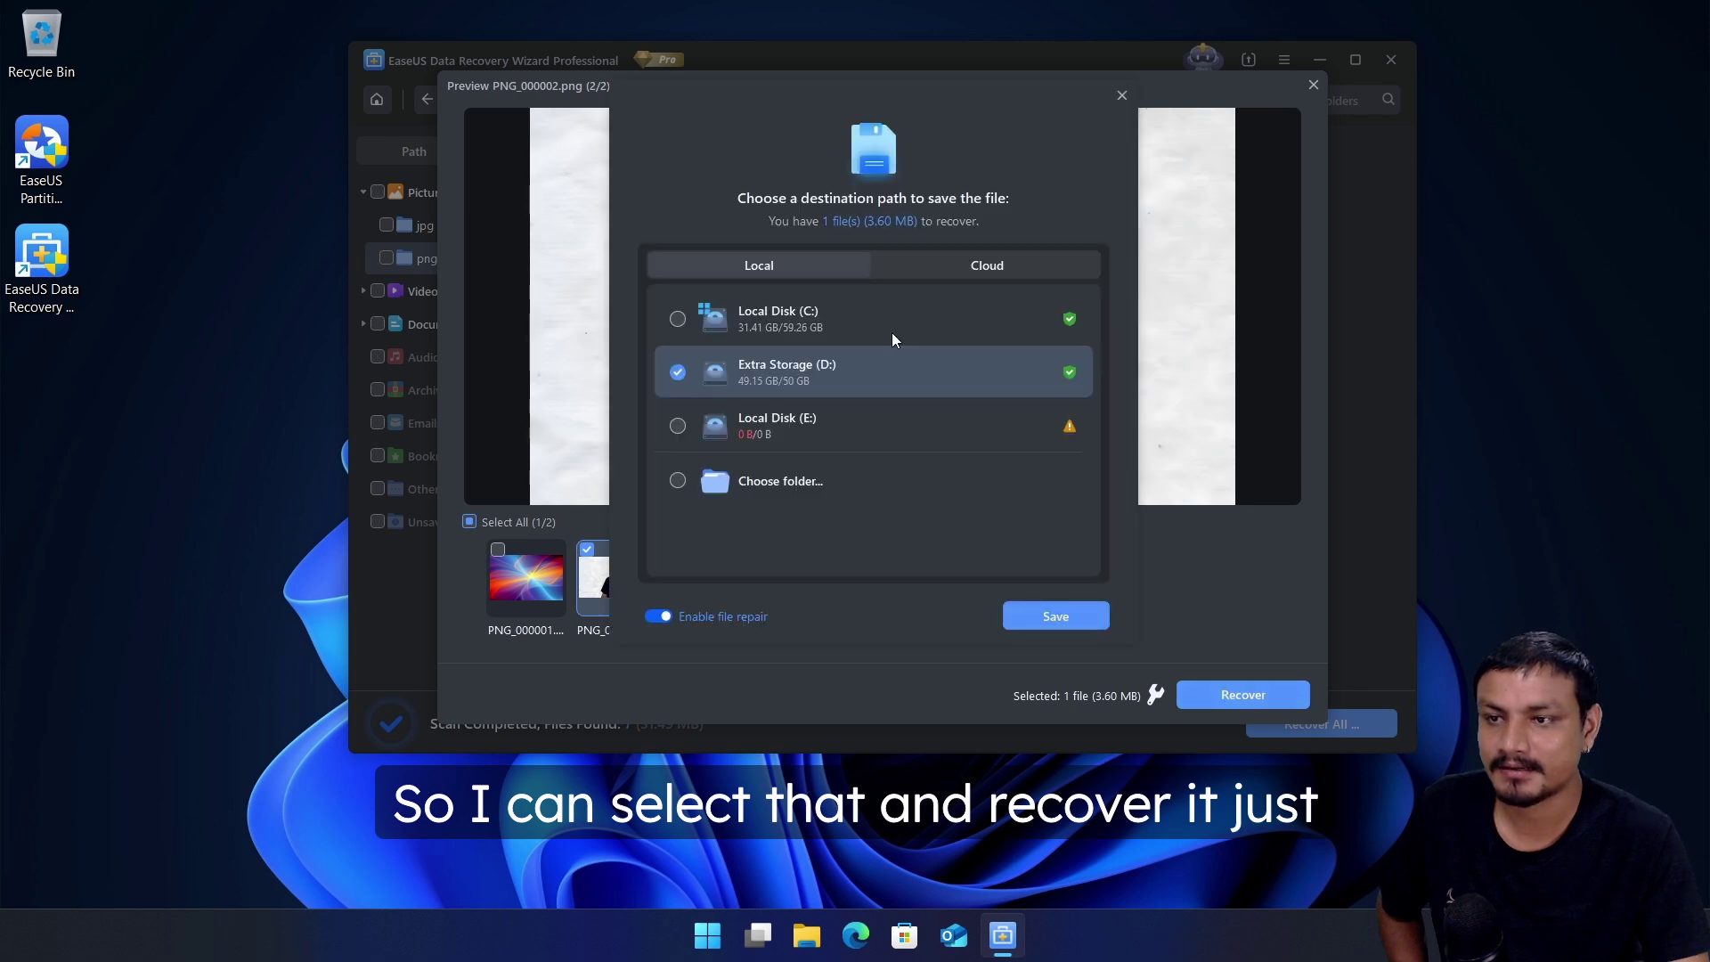
pyautogui.click(1037, 614)
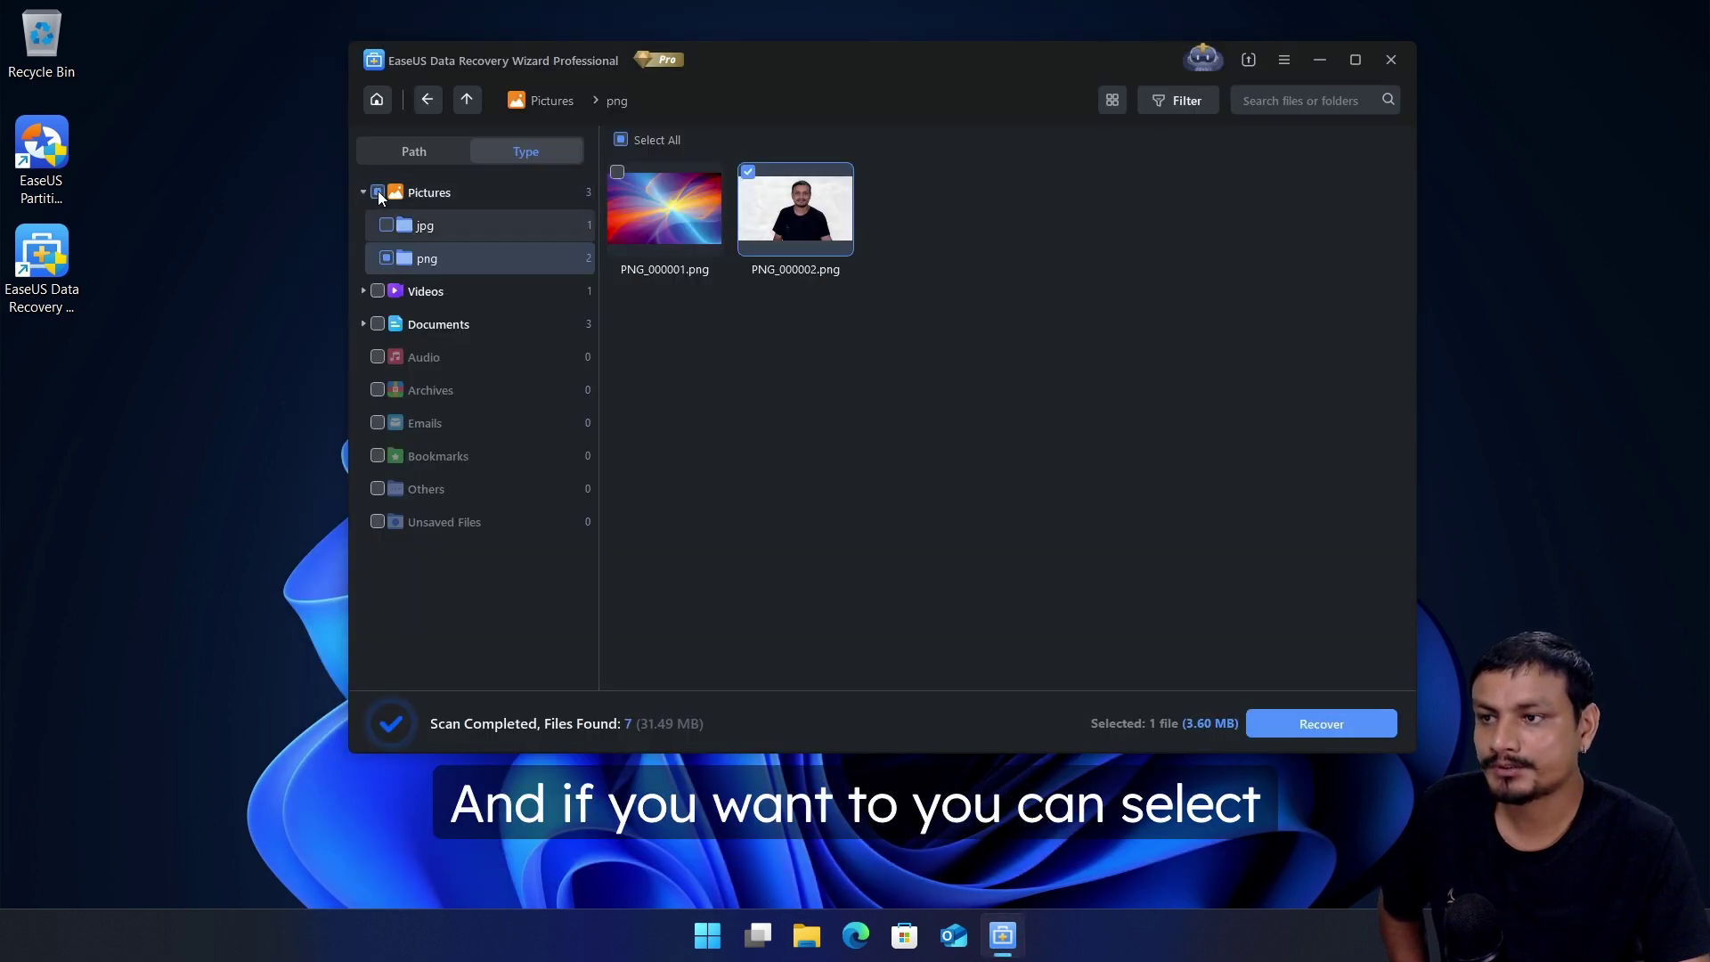
# Step: Select all Pictures, Videos and Documents and recover all 7 files to D:
pyautogui.click(378, 192)
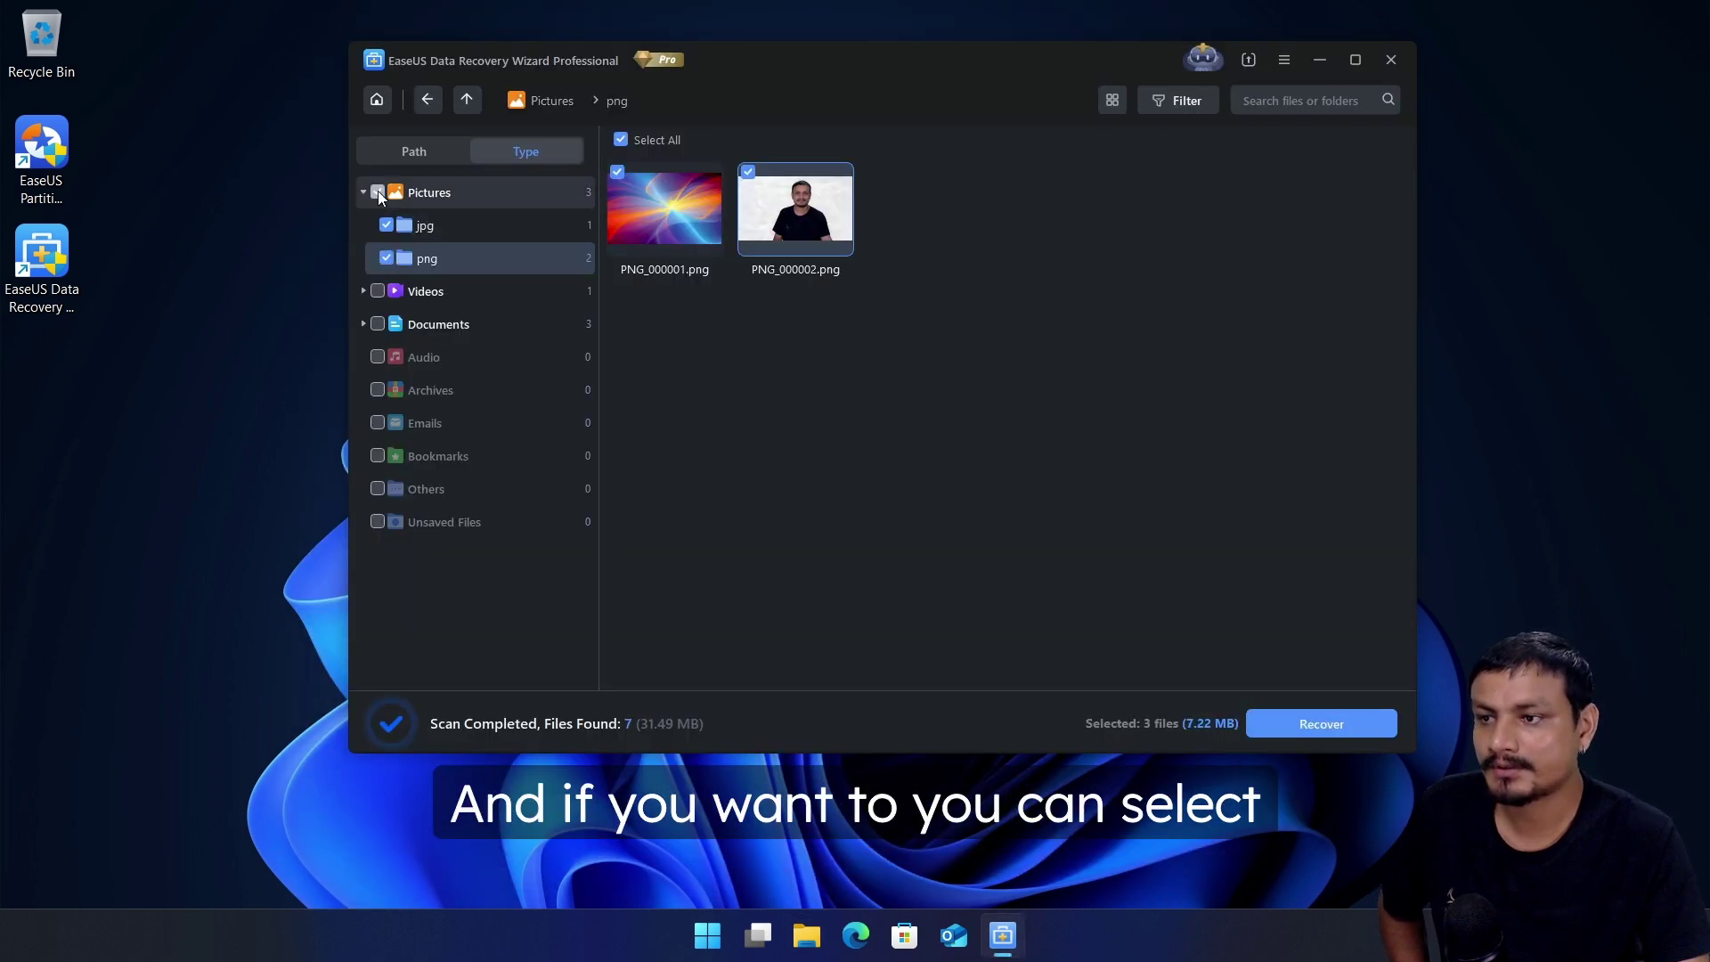
pyautogui.click(378, 291)
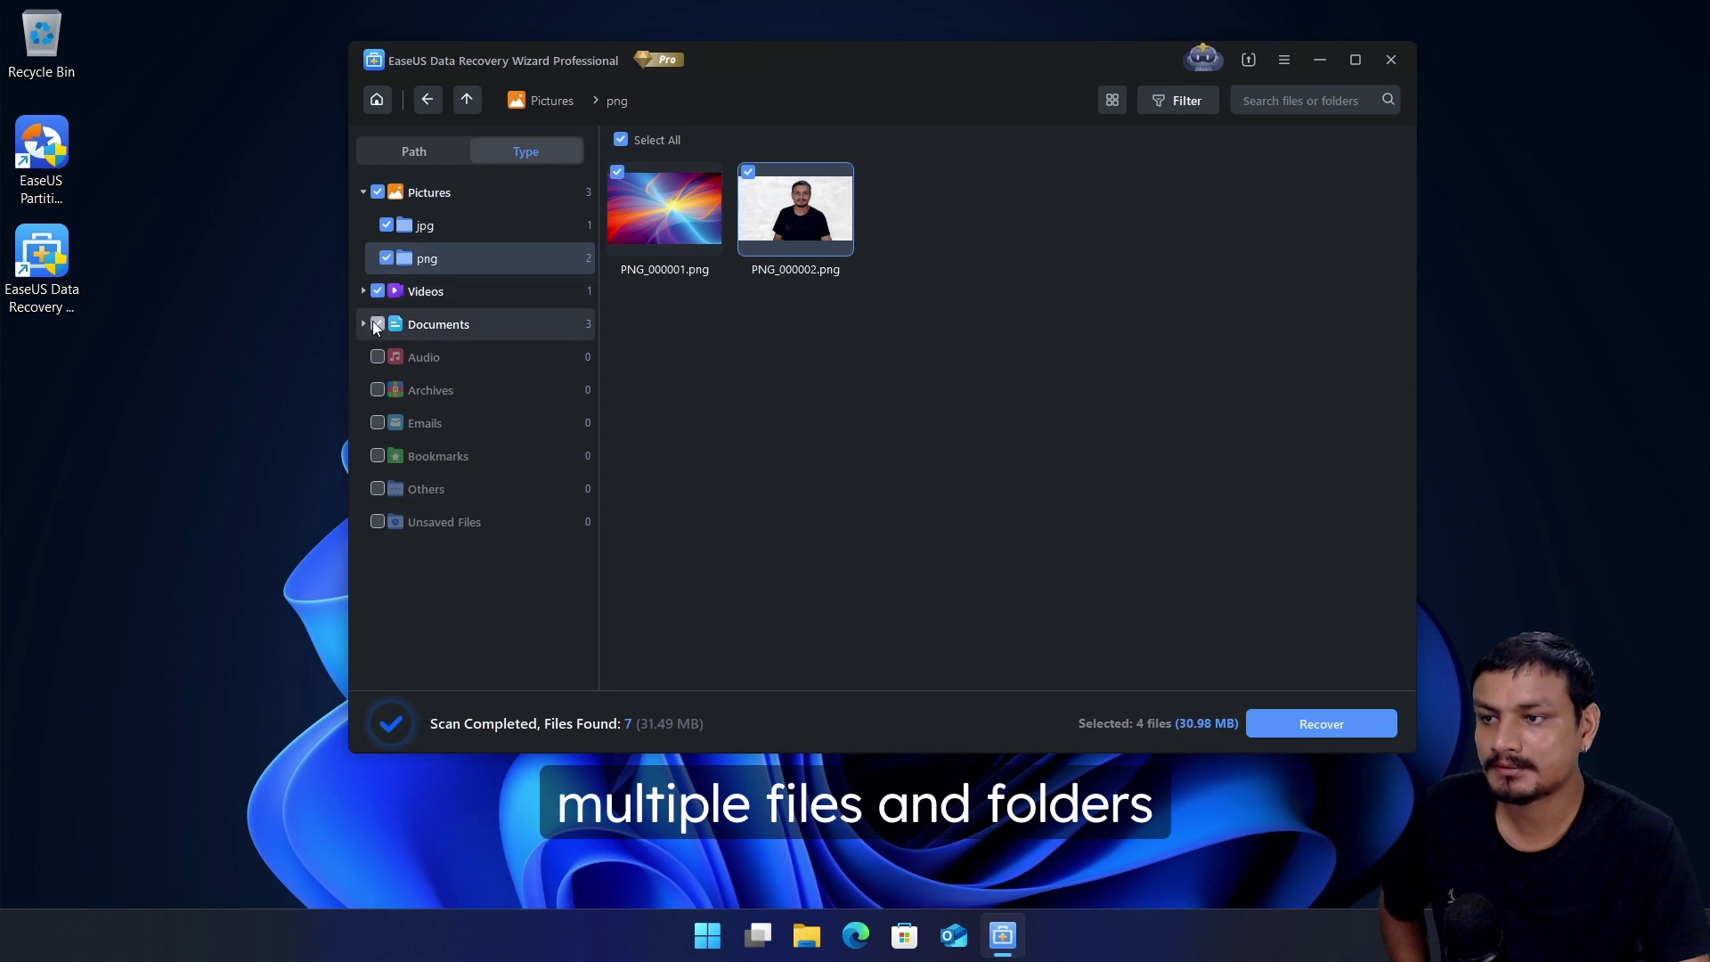
pyautogui.click(375, 322)
pyautogui.click(441, 393)
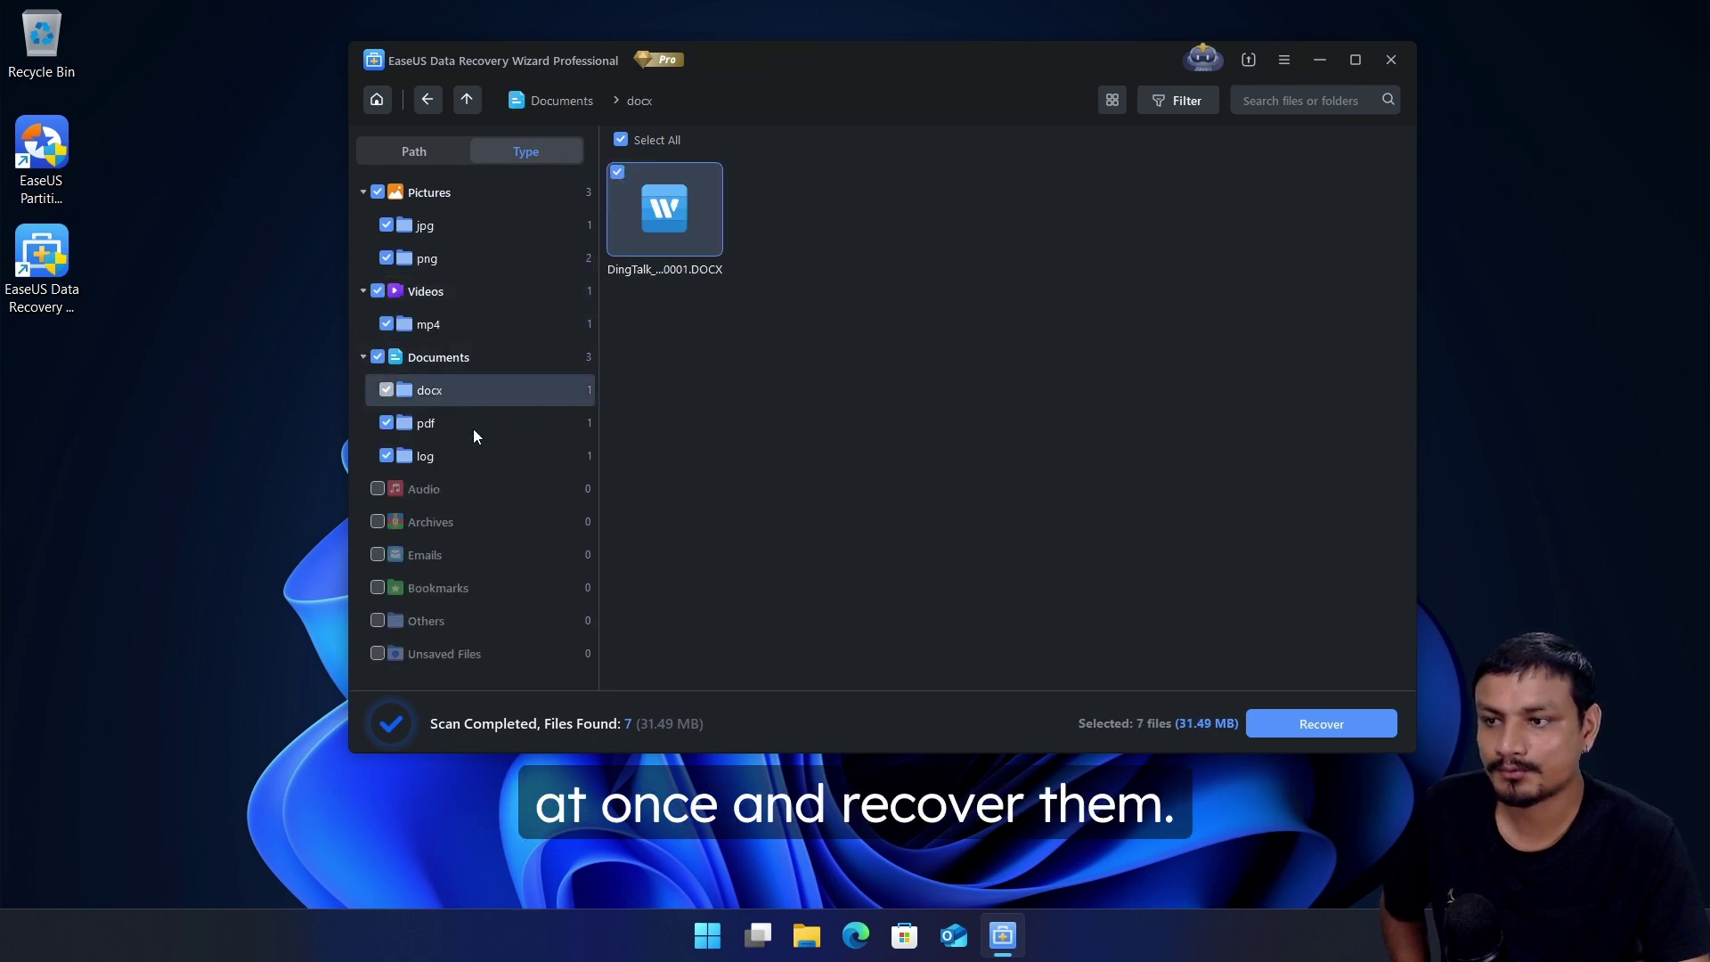
pyautogui.click(461, 429)
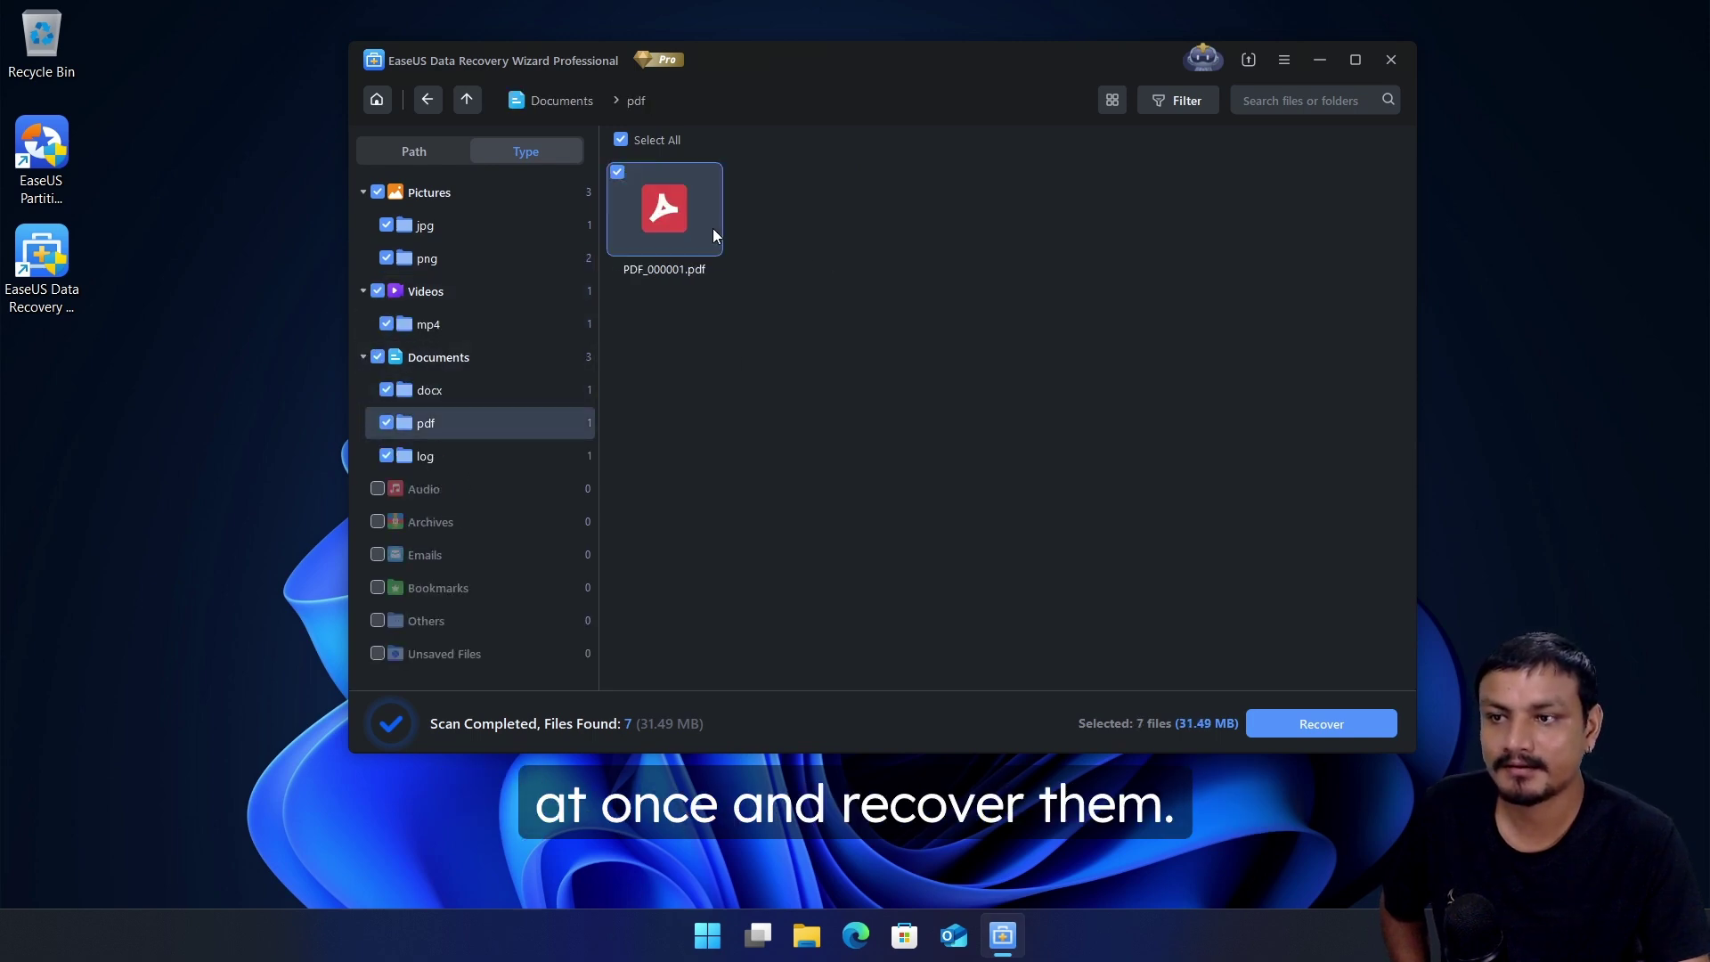
pyautogui.click(1321, 730)
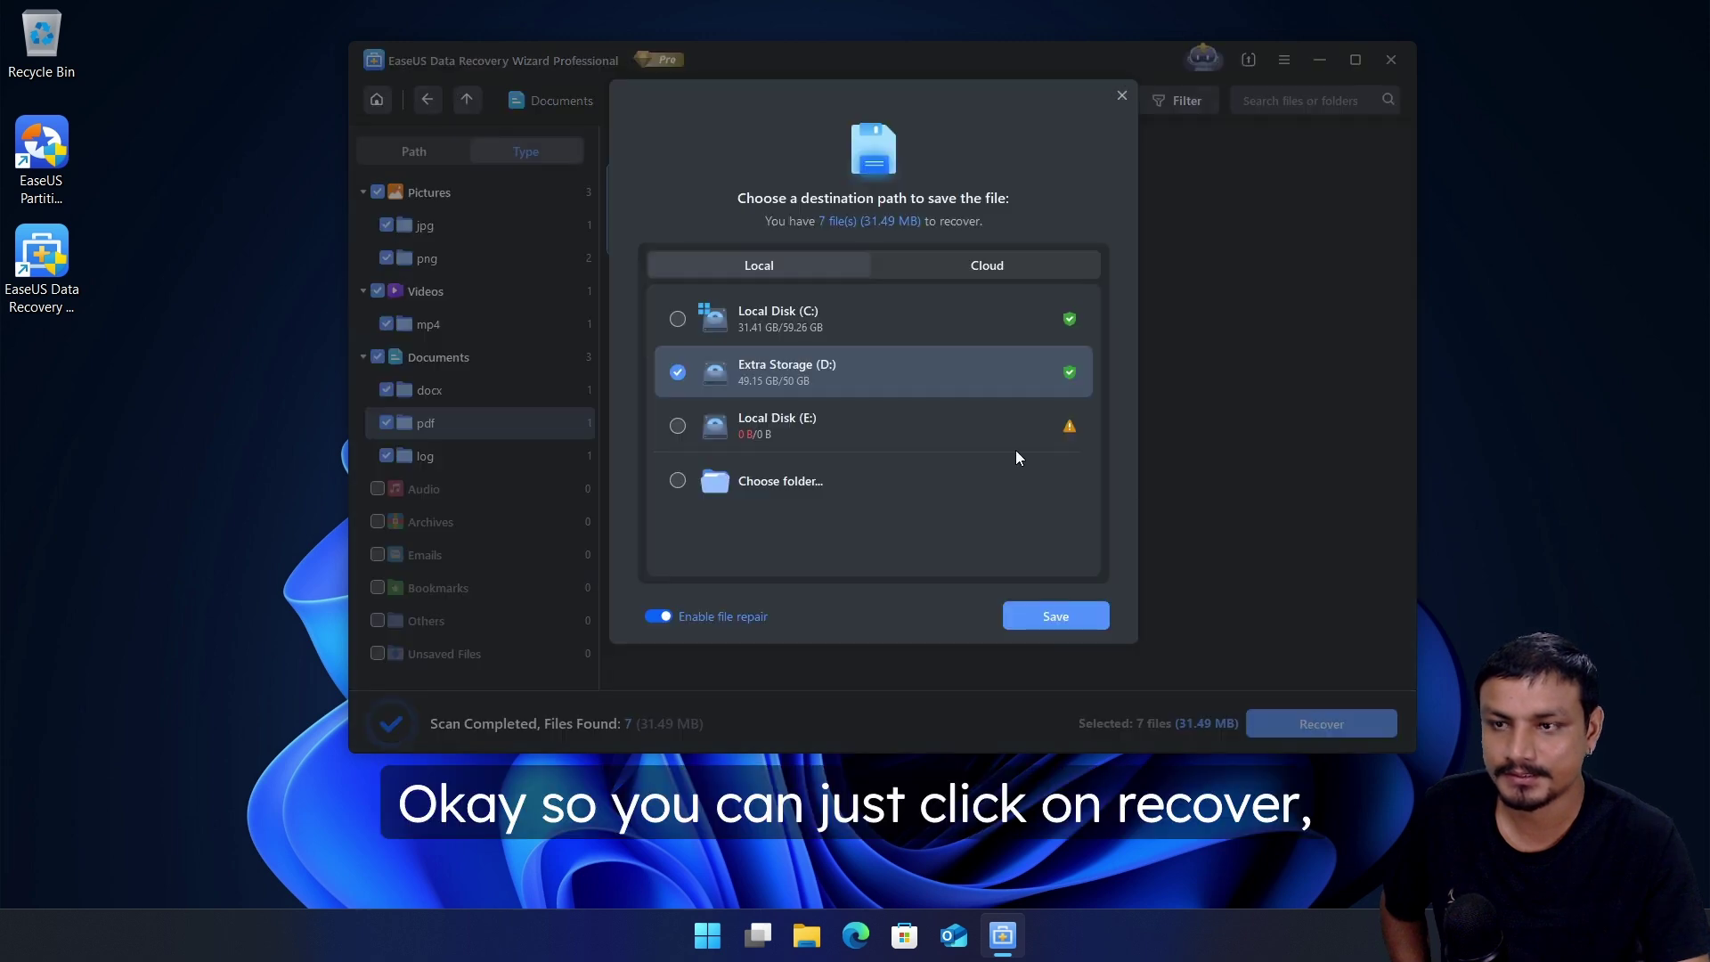
pyautogui.click(1049, 616)
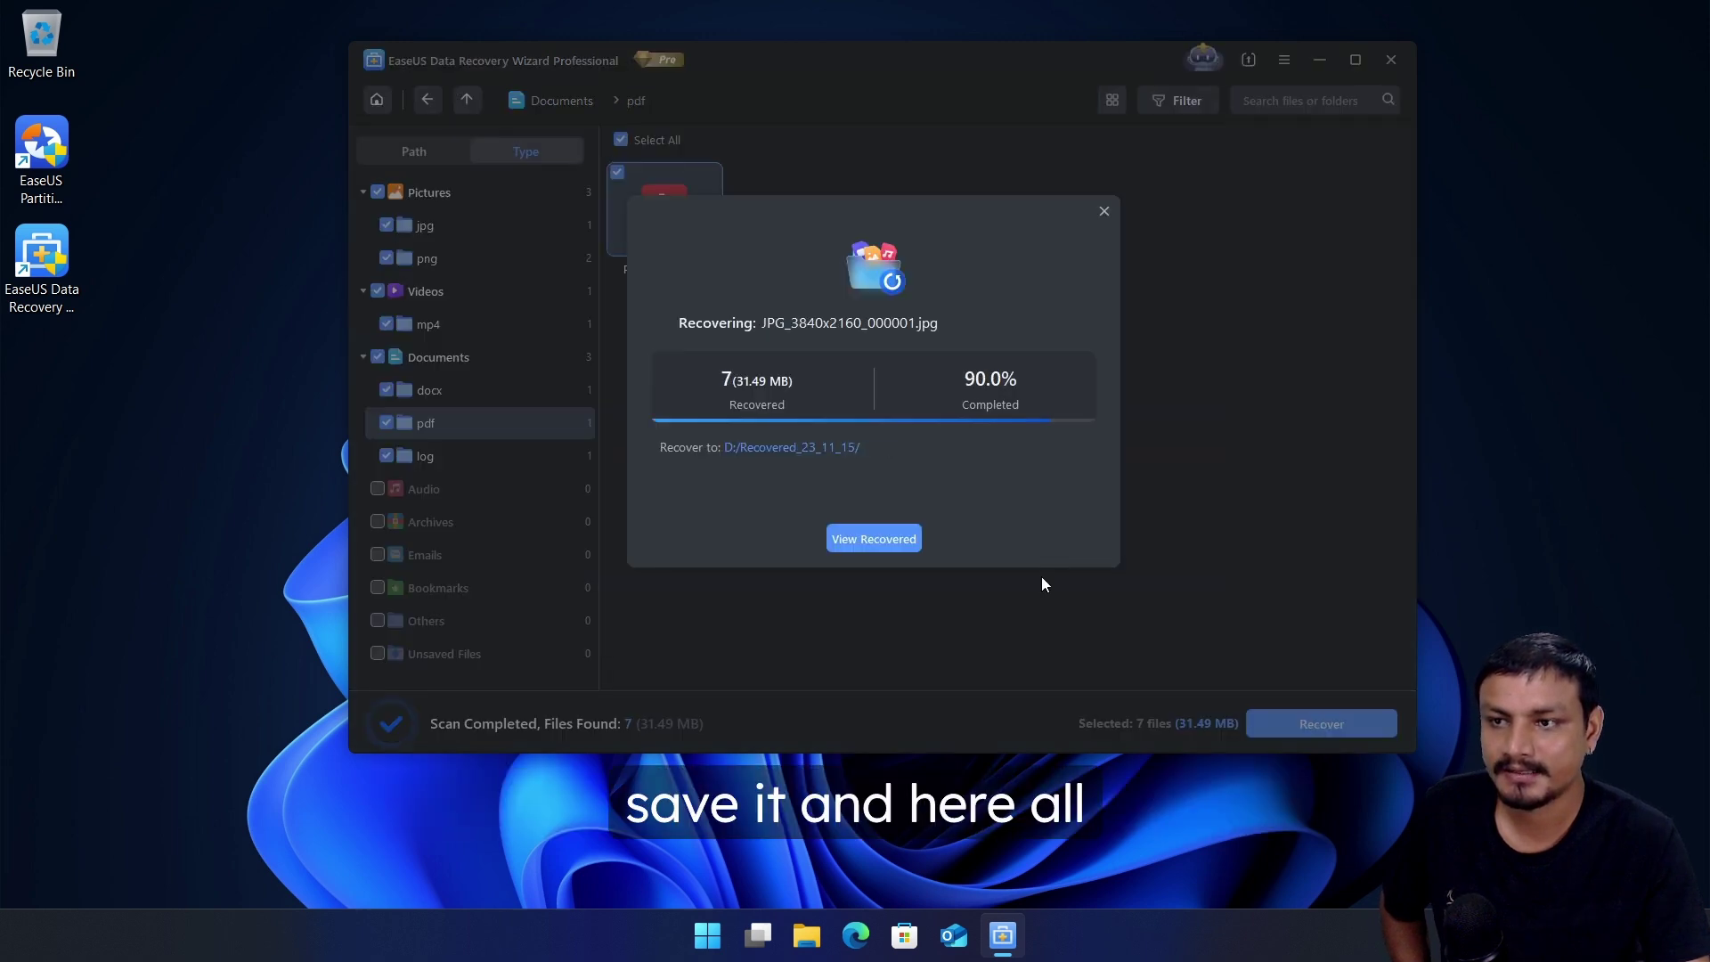
# Step: Open the recovered PDF_000001 from Reconstructed > Documents > pdf
pyautogui.doubleClick(569, 264)
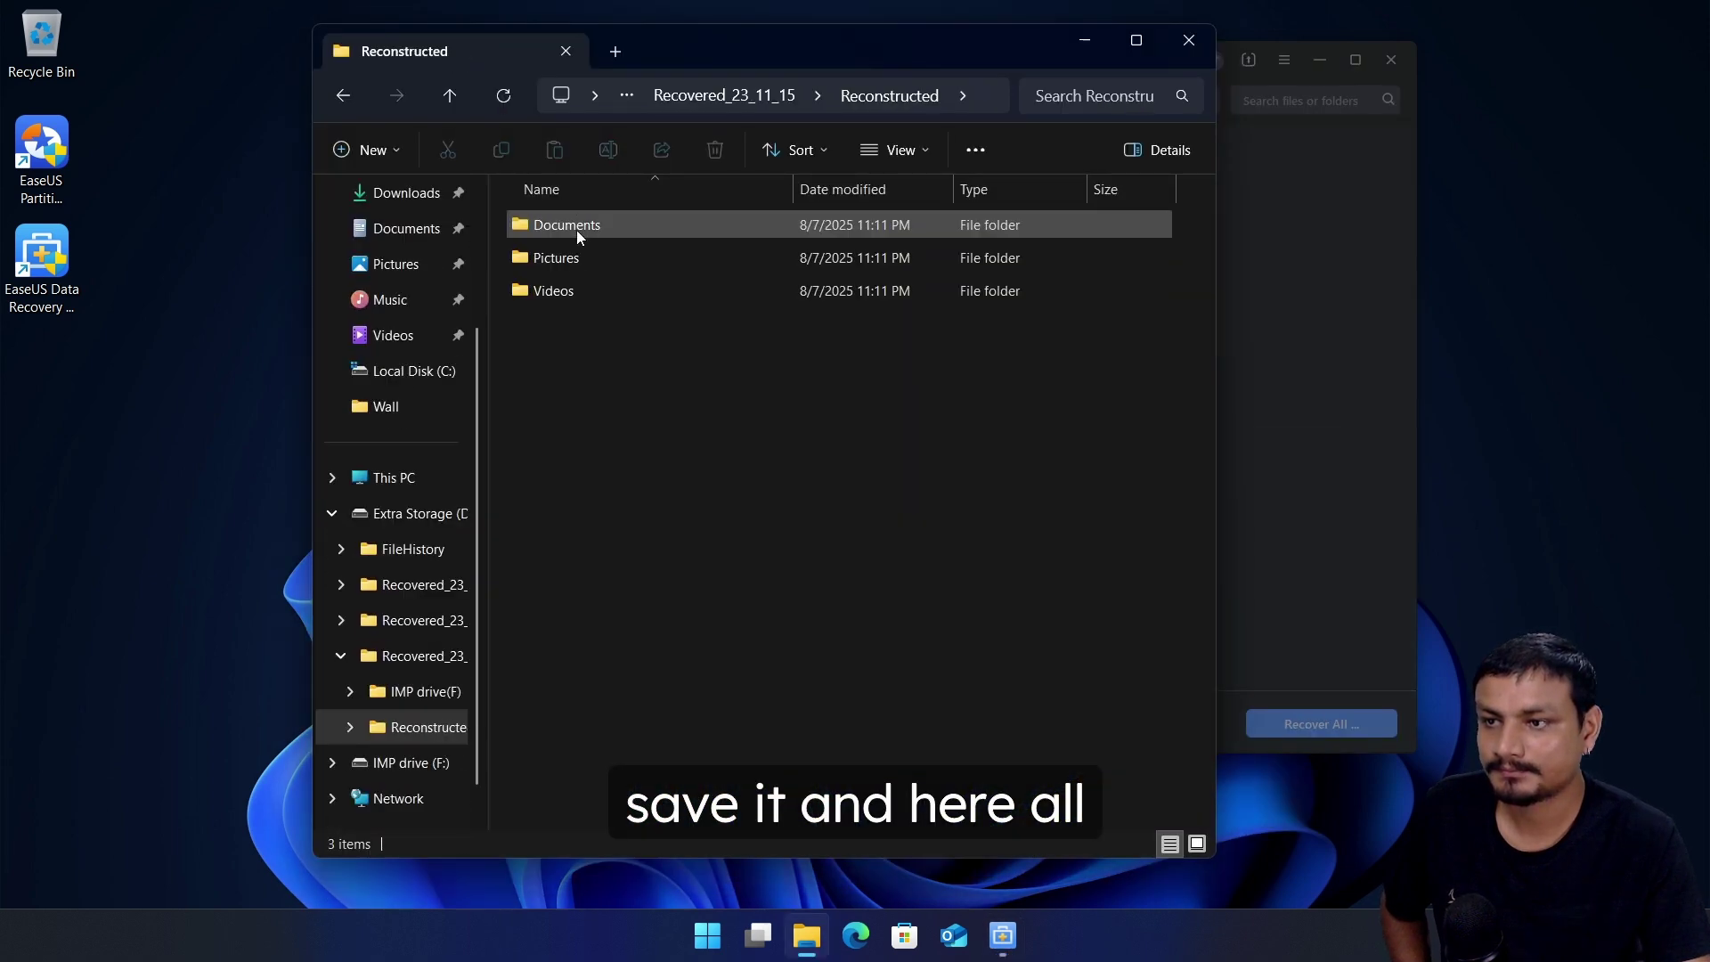
pyautogui.doubleClick(575, 229)
pyautogui.doubleClick(577, 257)
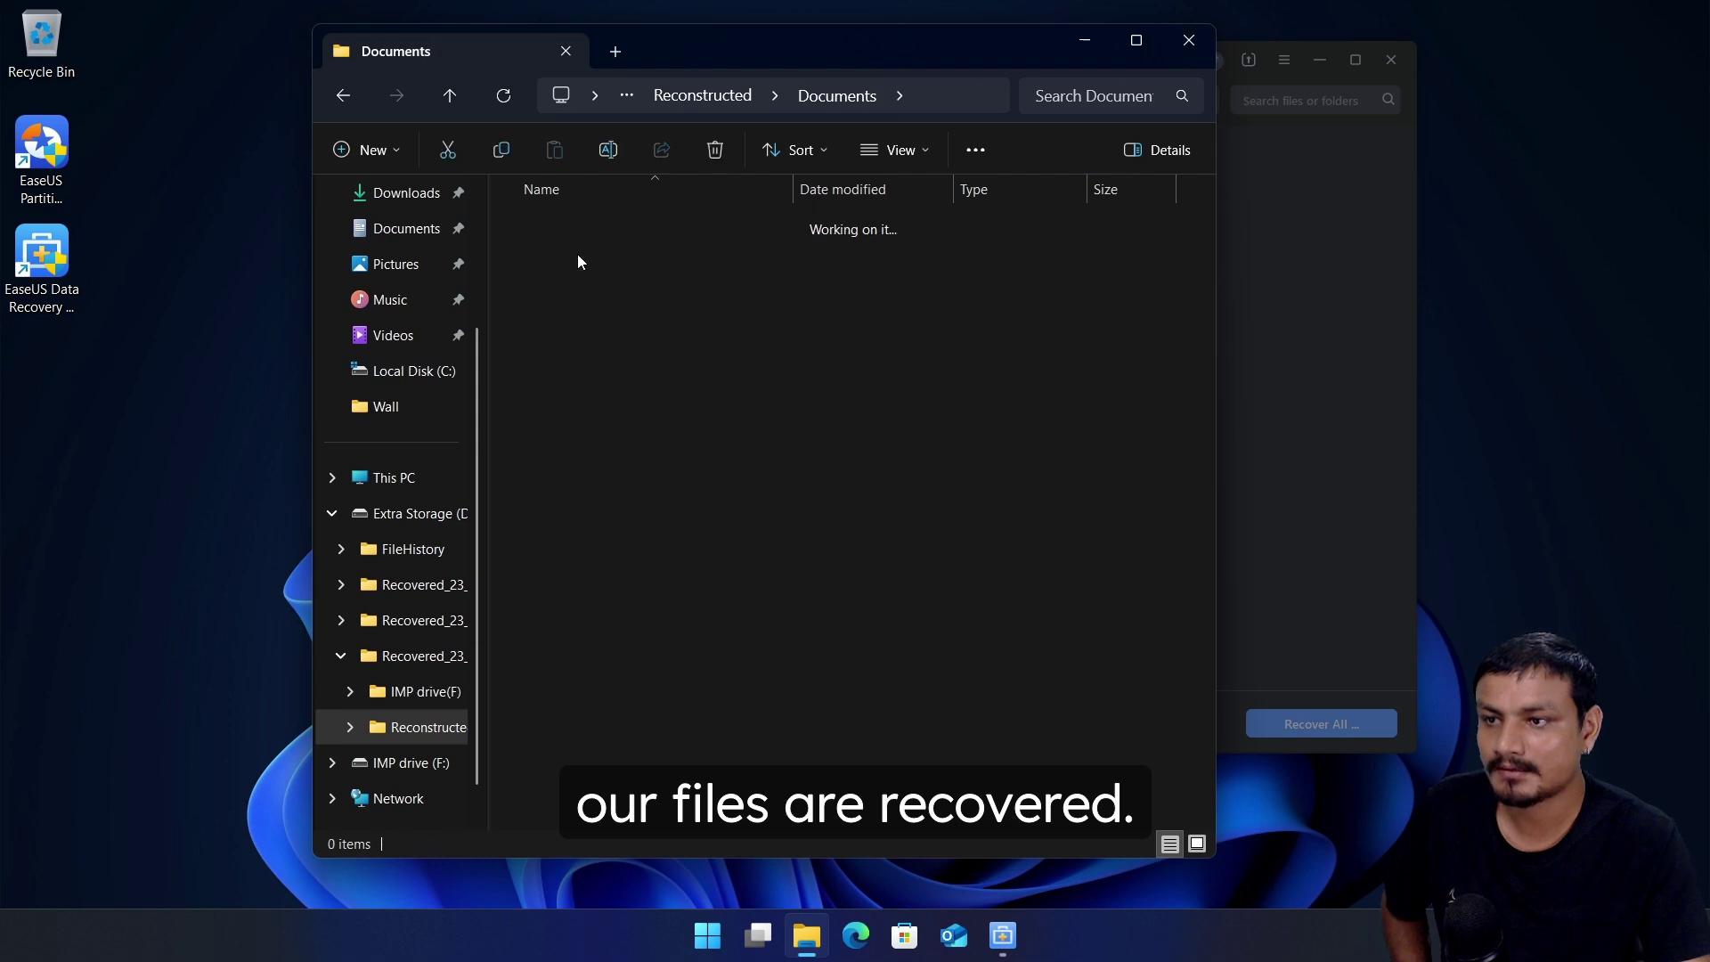
pyautogui.doubleClick(568, 226)
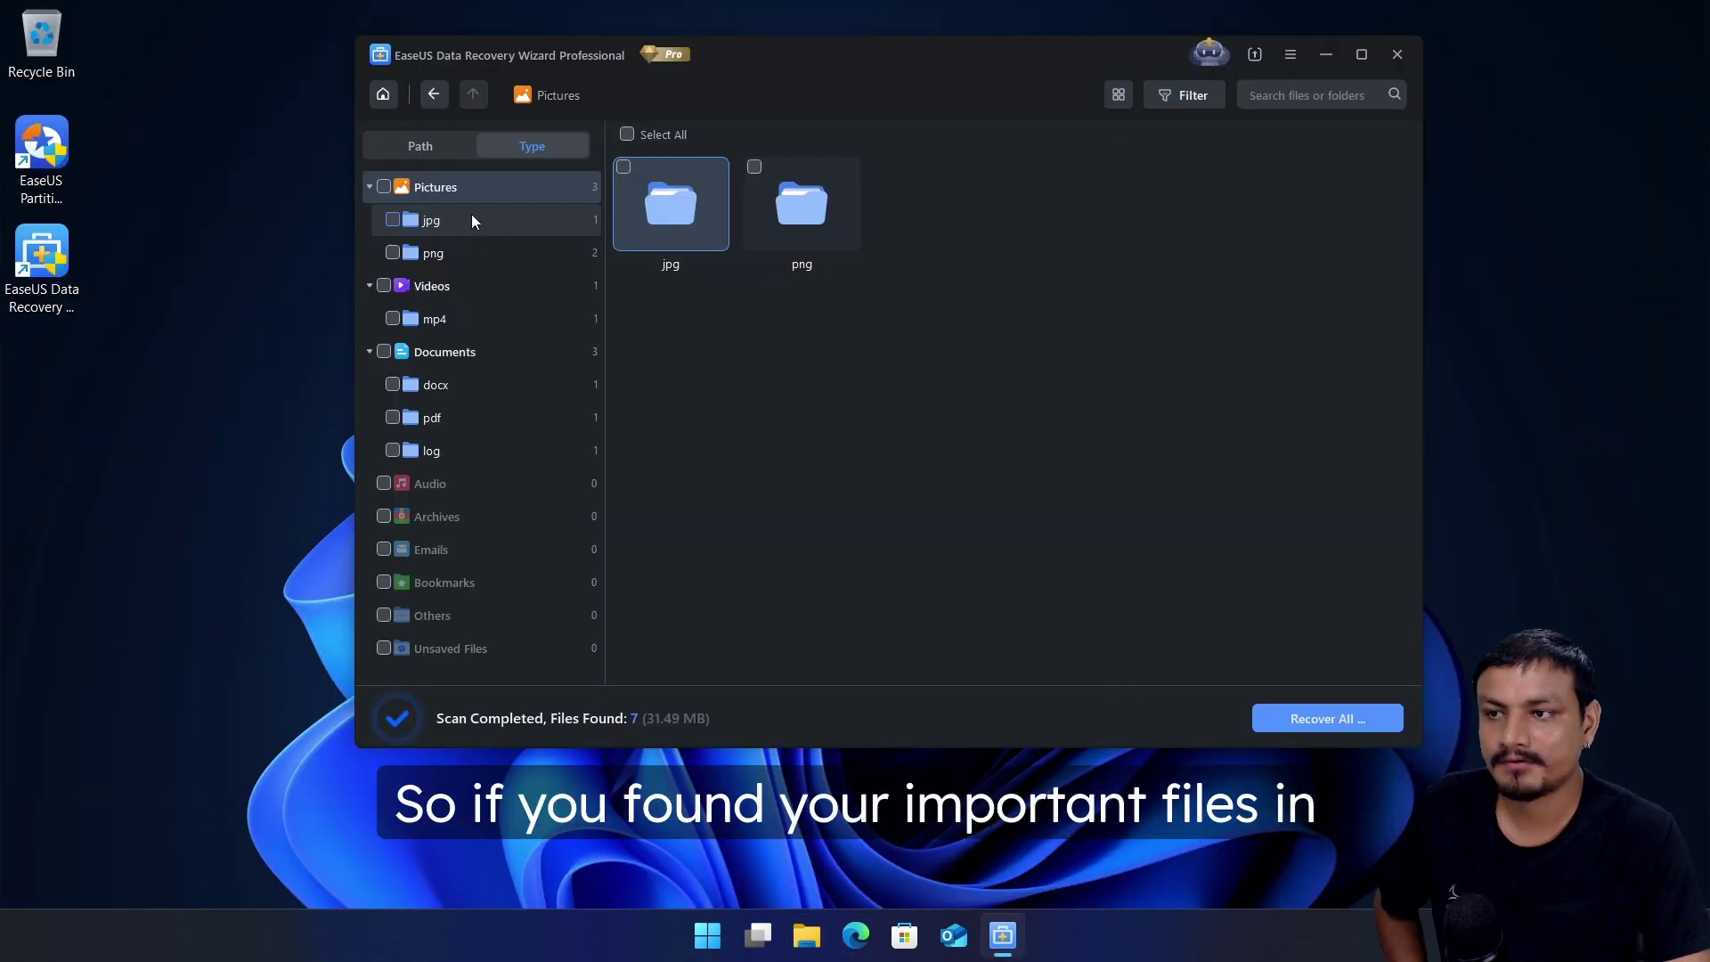
# Step: Browse the found jpg, png and mp4 files in the Type tree
pyautogui.click(469, 218)
pyautogui.click(467, 251)
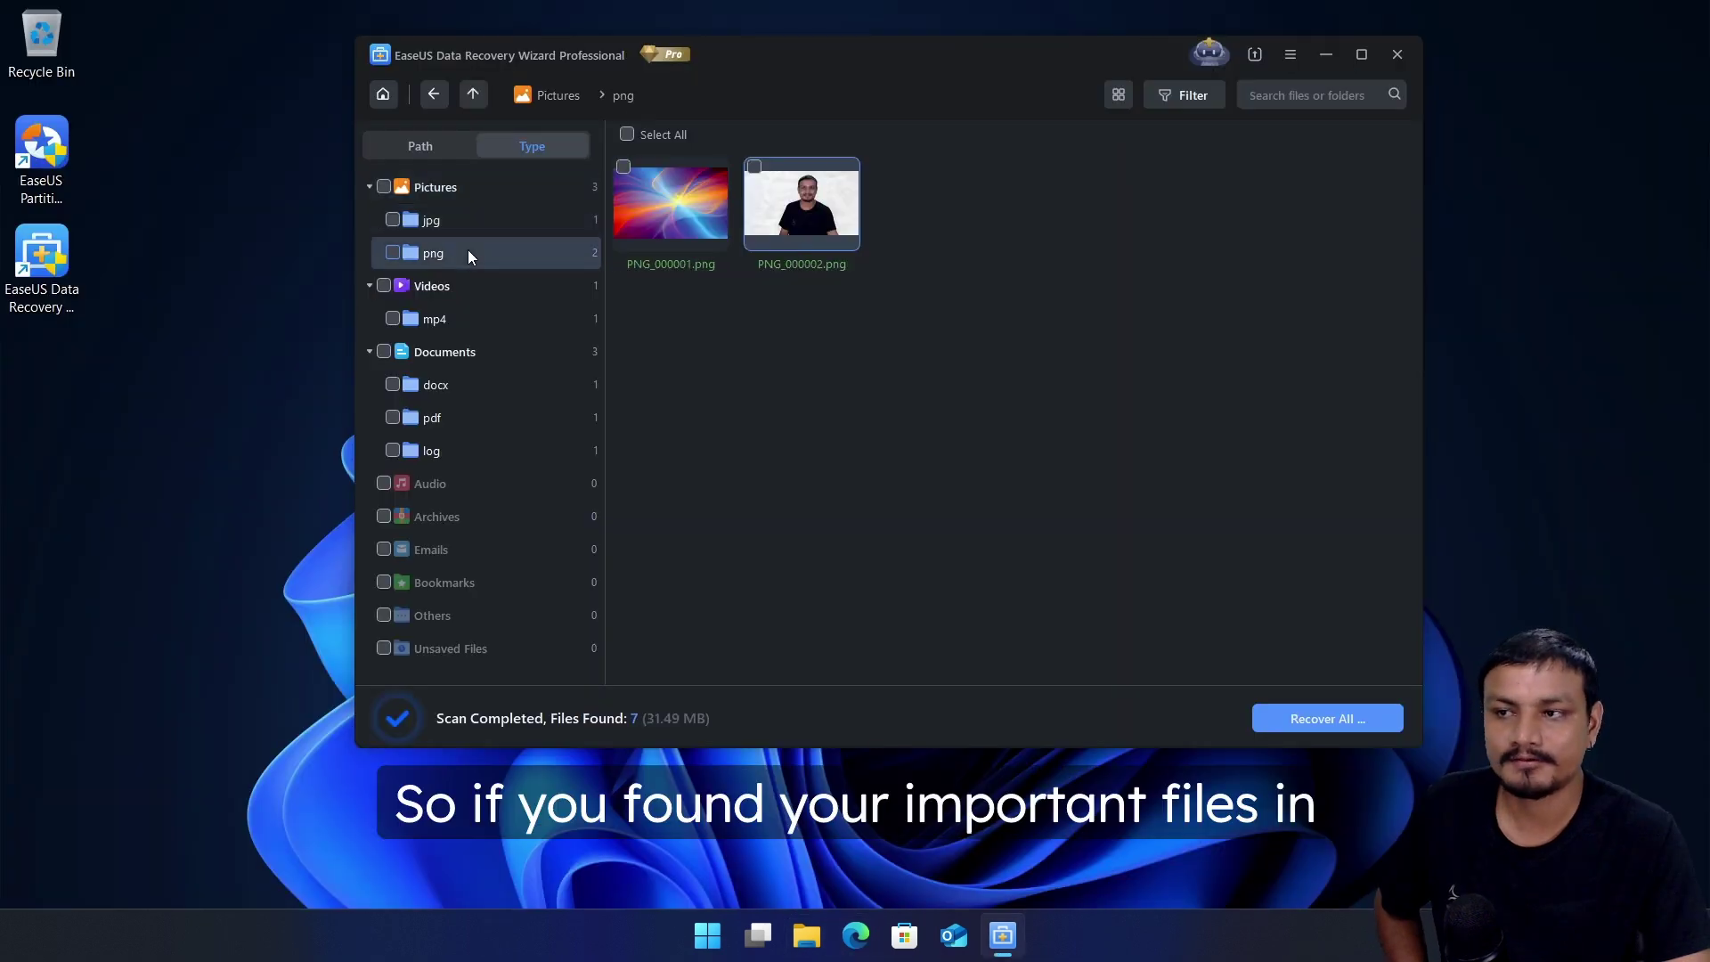
pyautogui.click(478, 317)
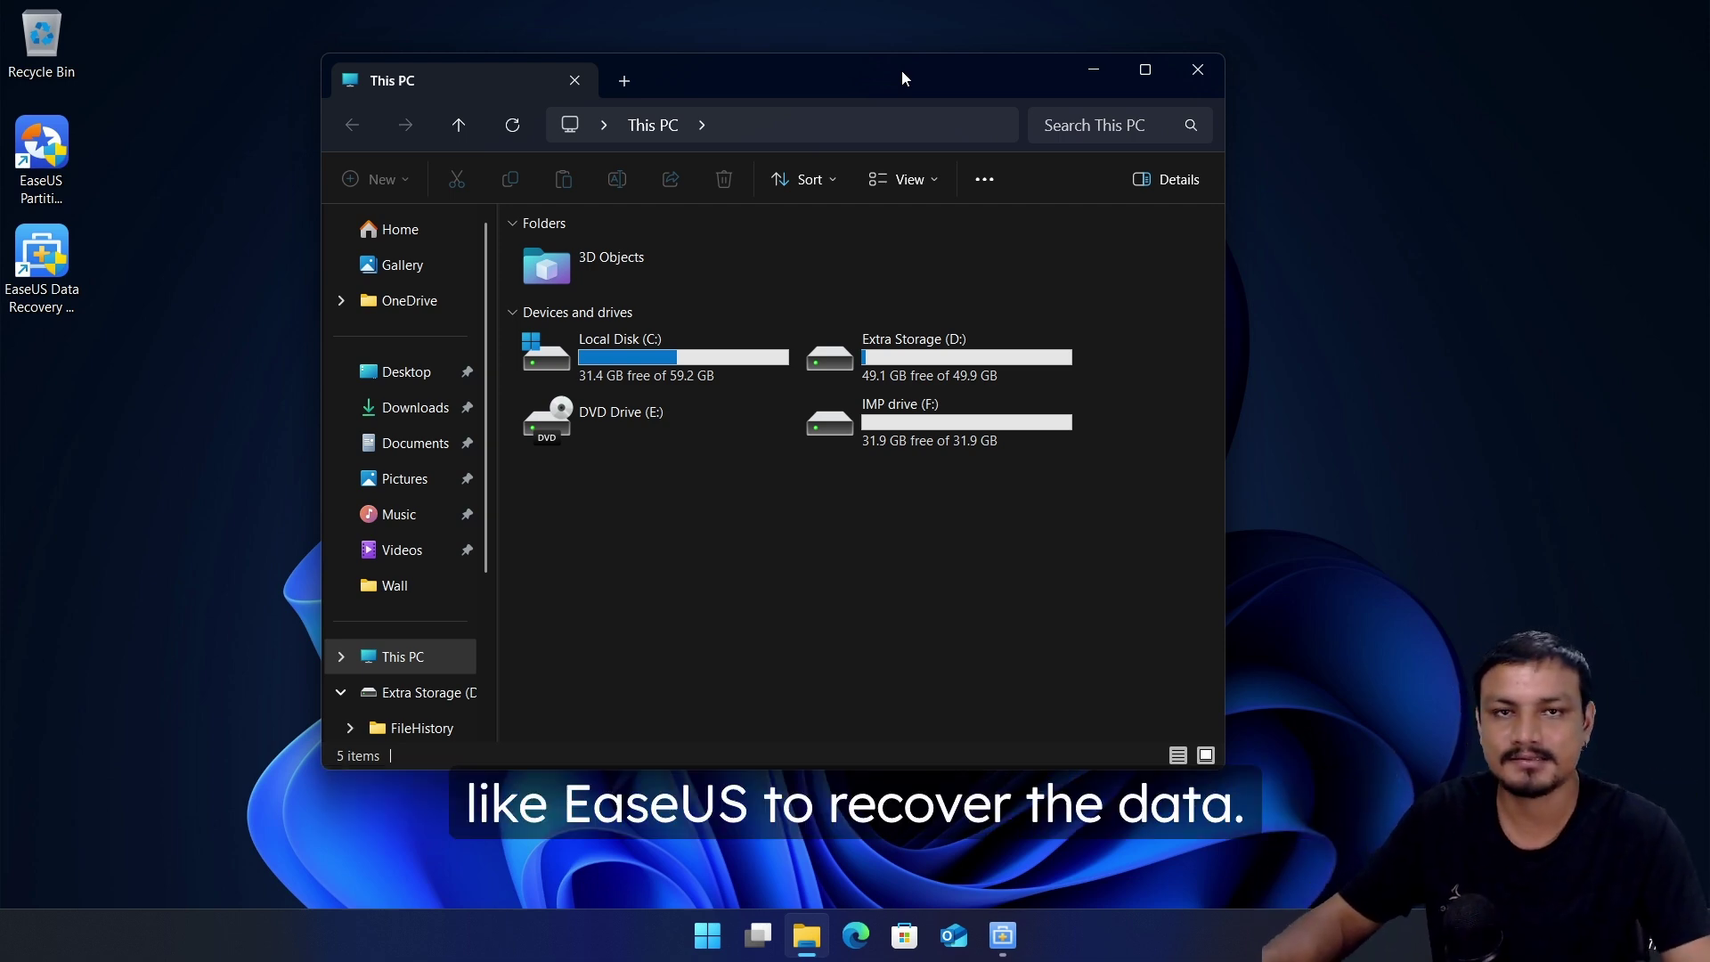
# Step: Untick Run on a schedule in Extra Storage (D:) drive optimization settings
pyautogui.rightClick(960, 367)
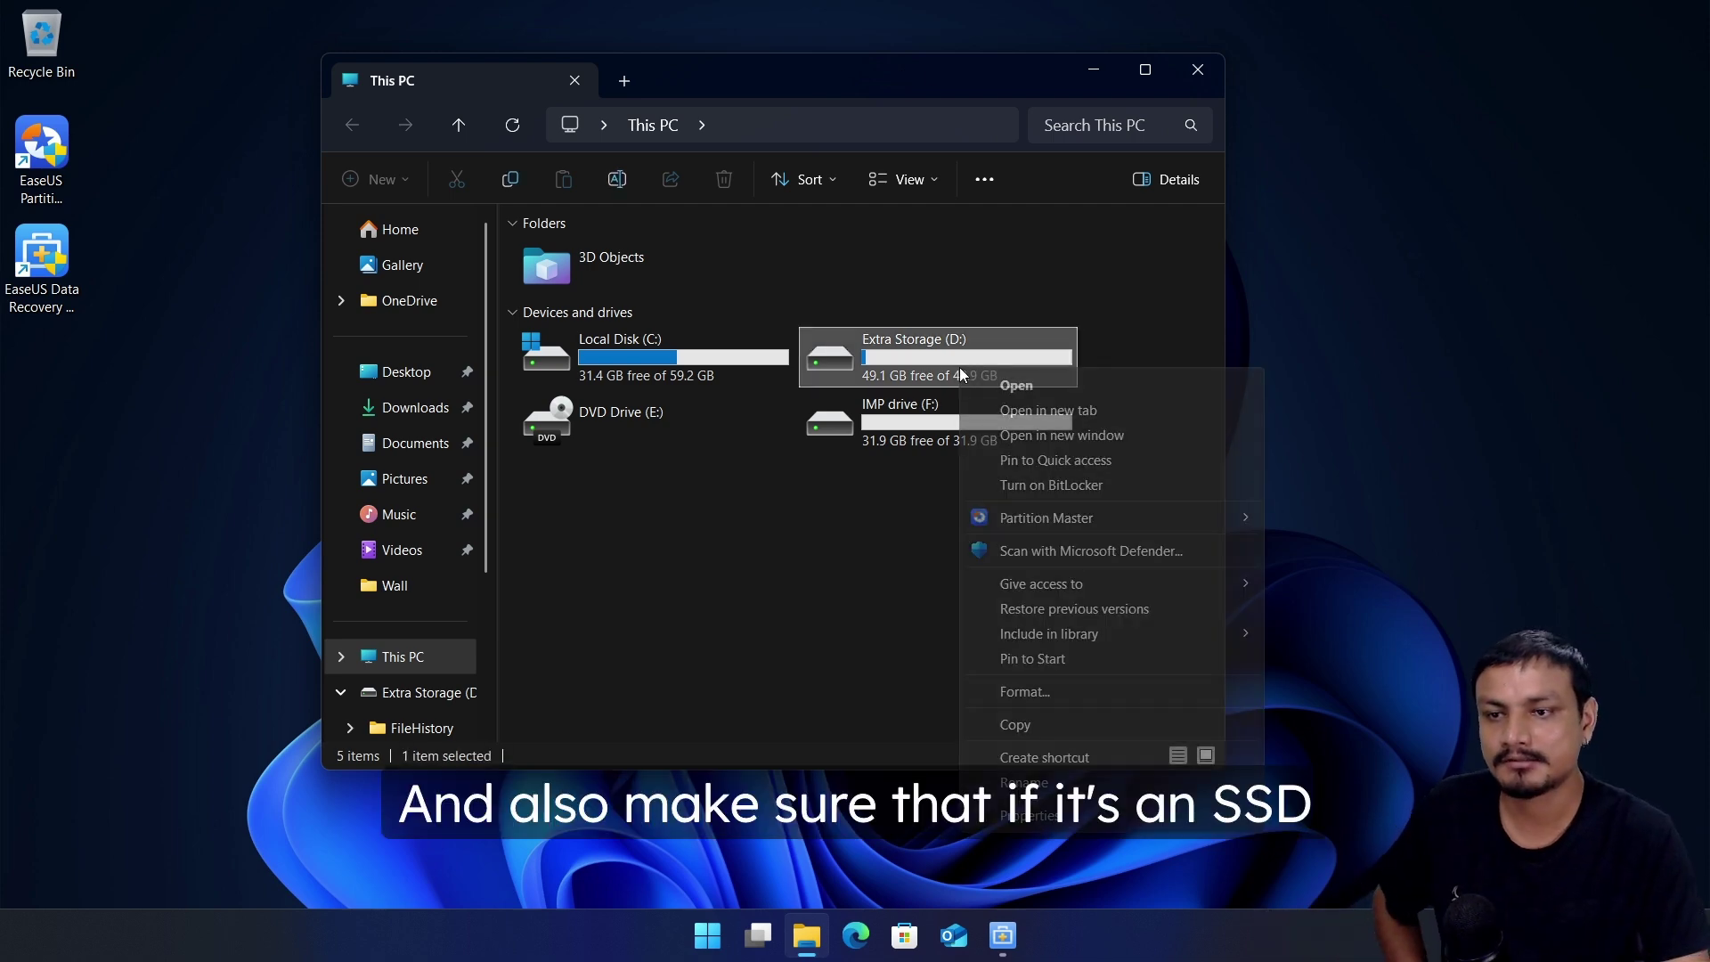
pyautogui.click(1060, 812)
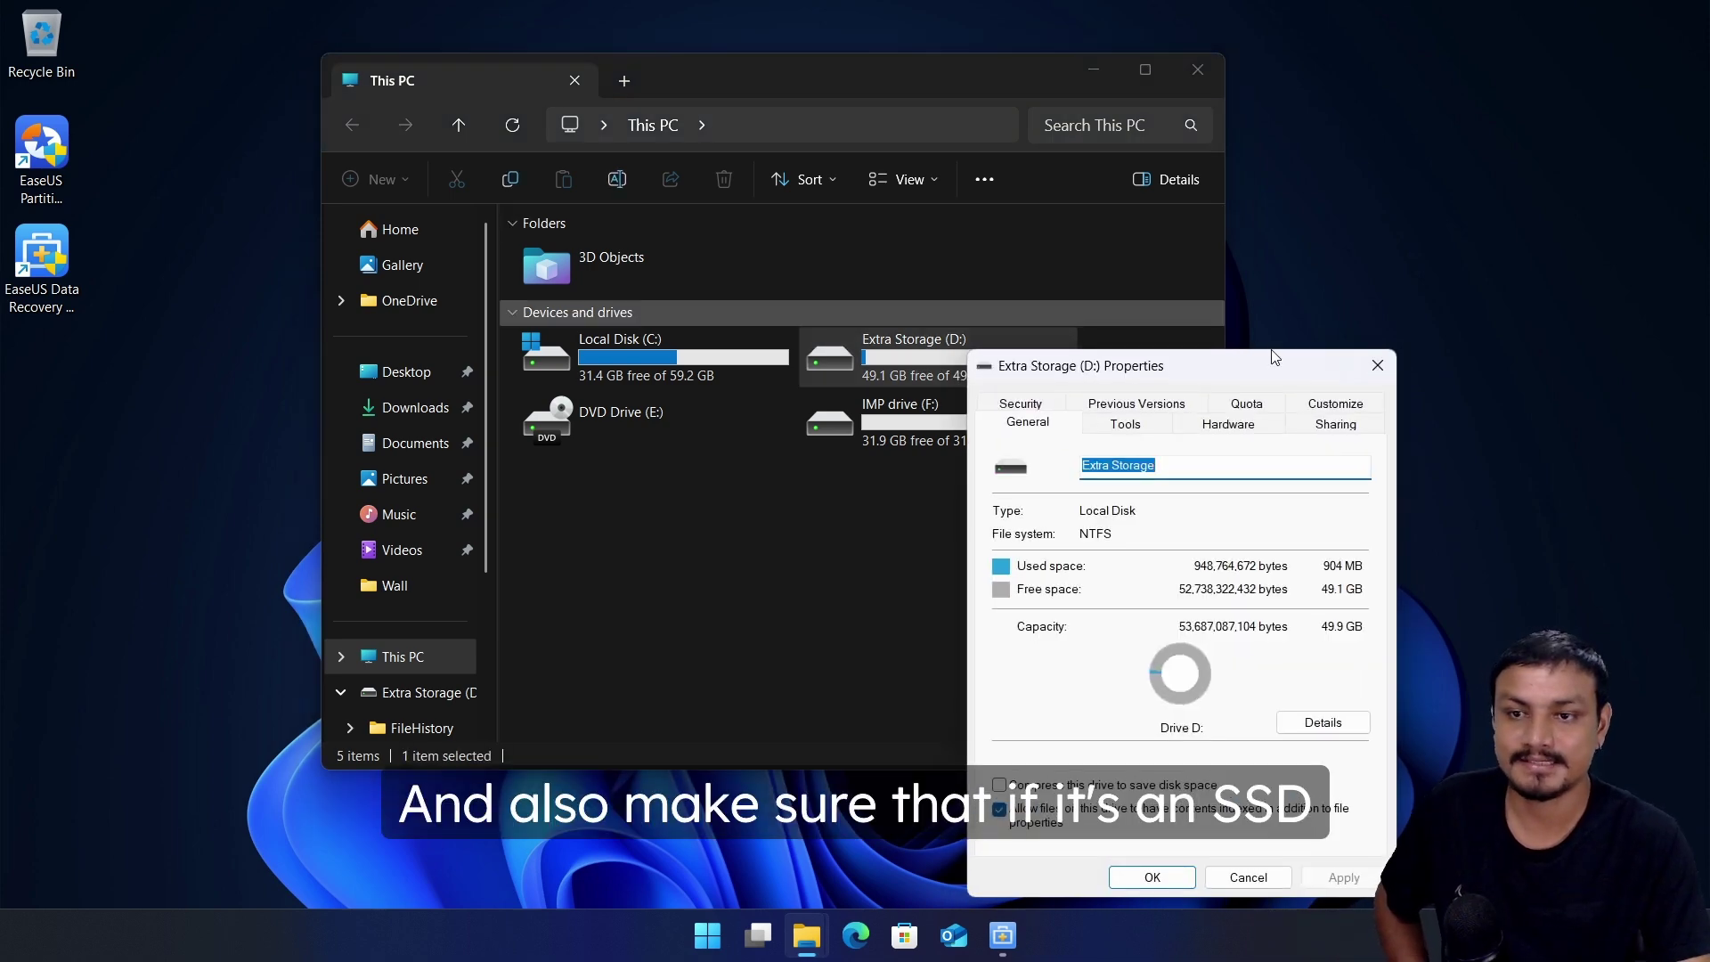
pyautogui.moveTo(1272, 361); pyautogui.dragTo(1049, 41)
pyautogui.click(900, 106)
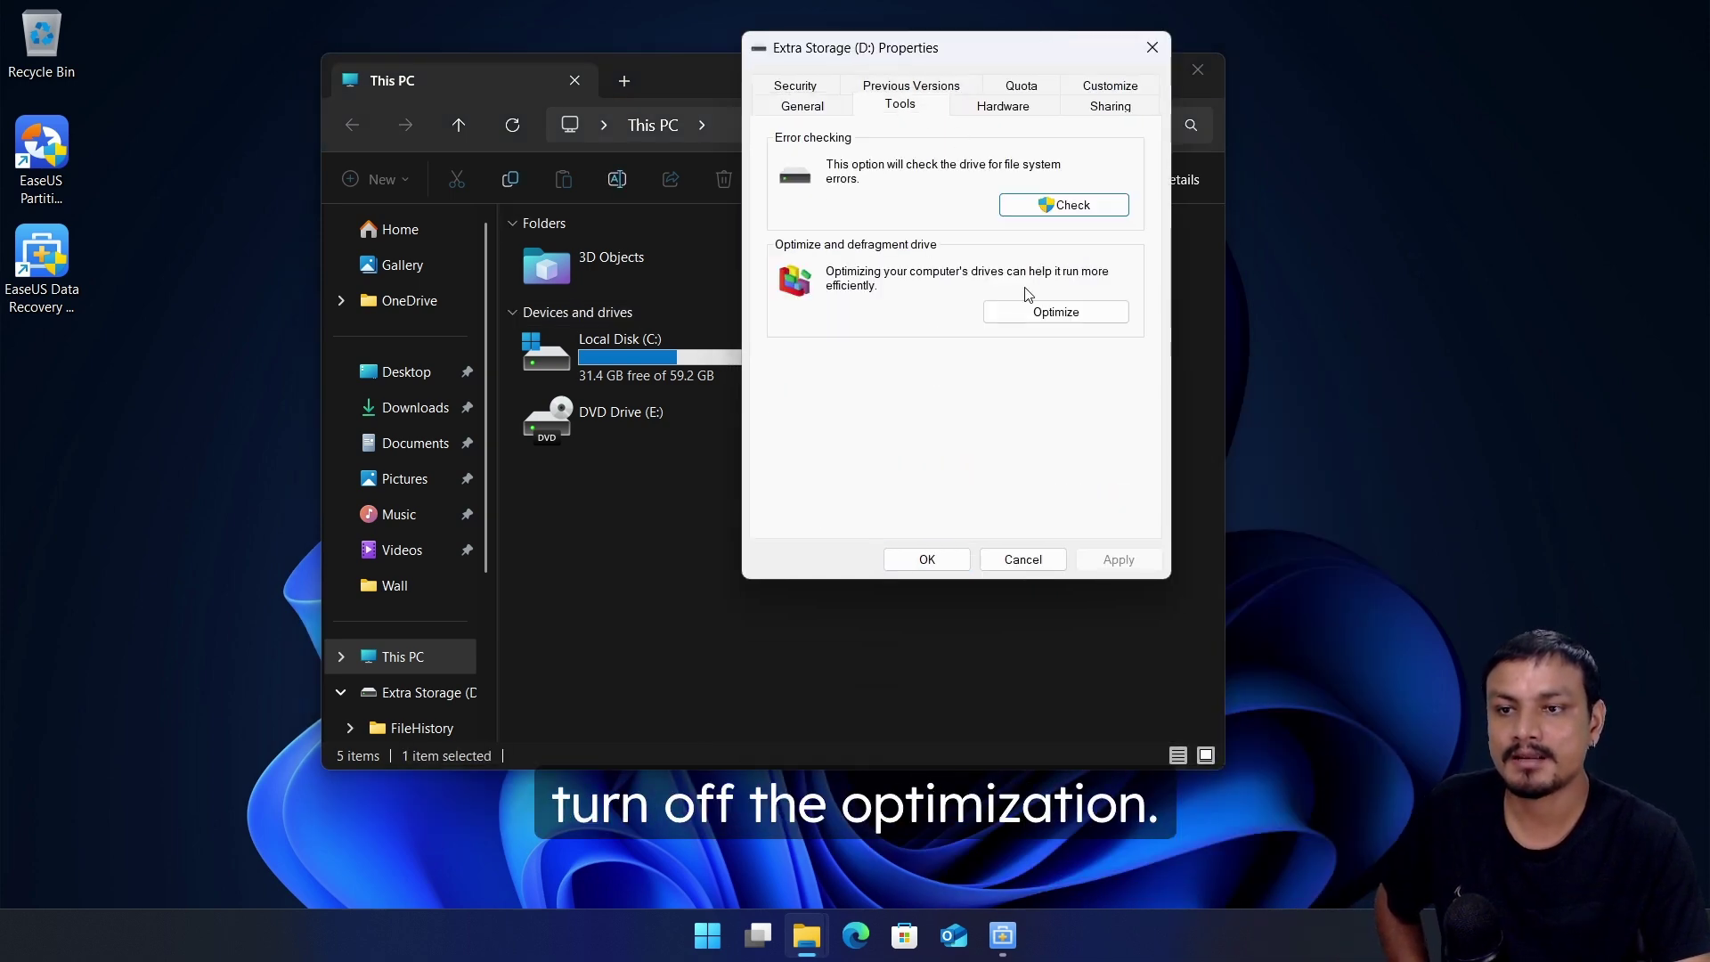
pyautogui.click(1084, 313)
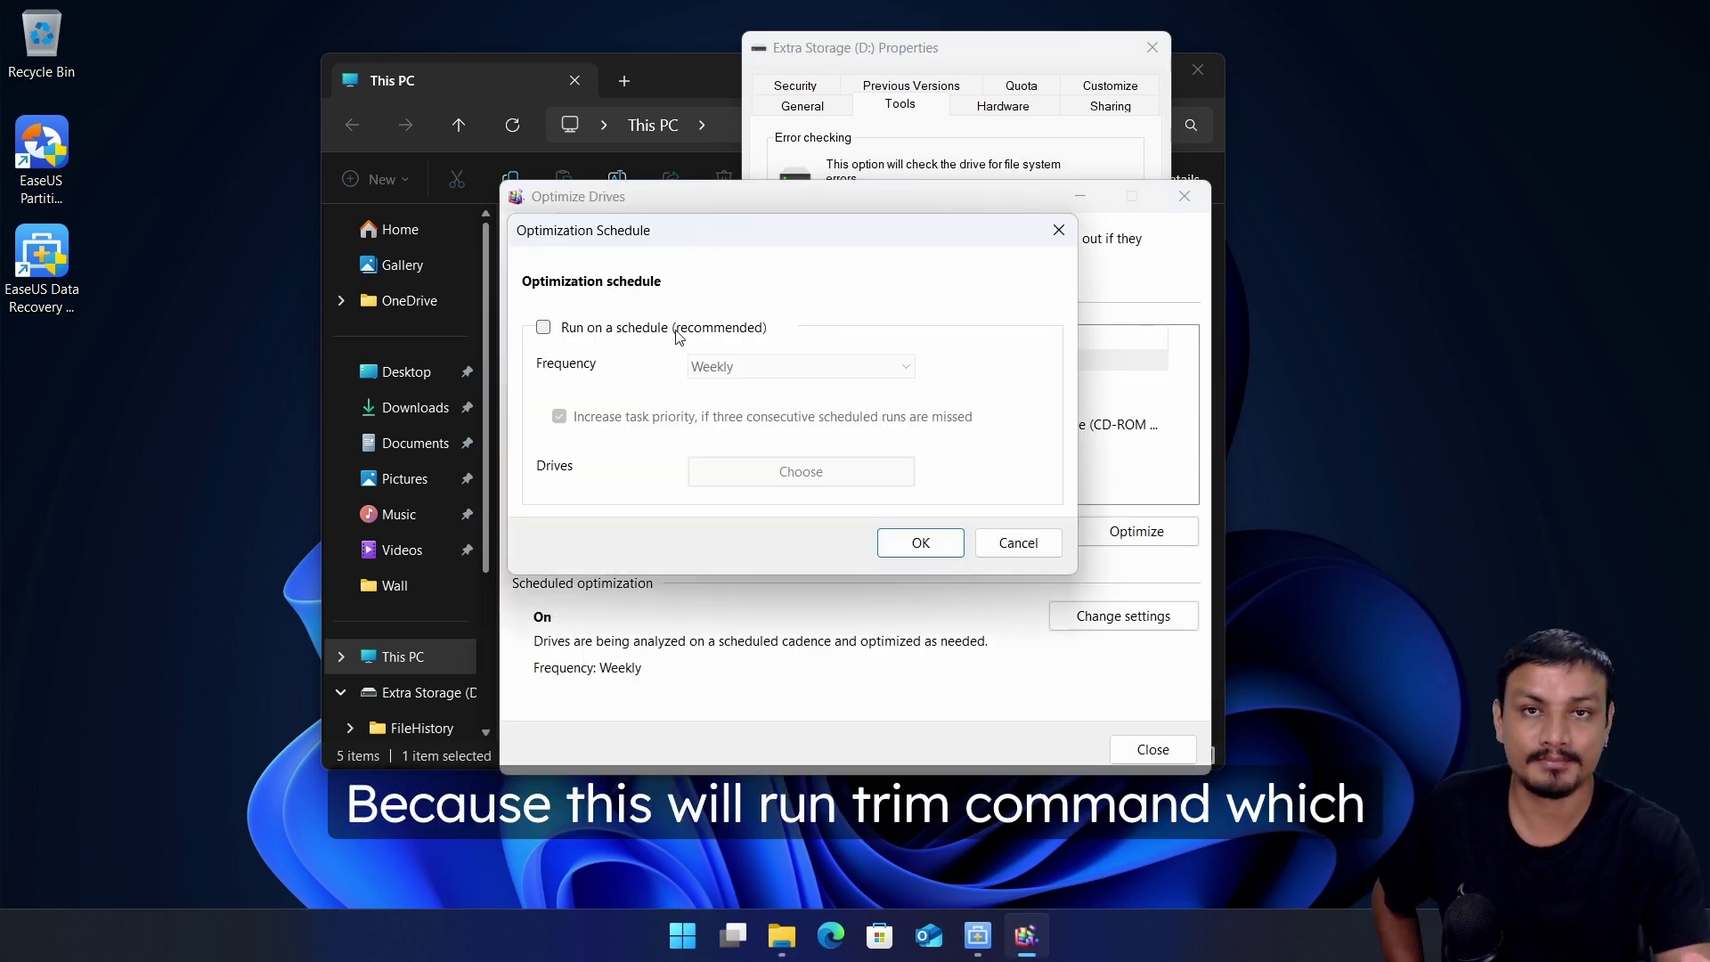
pyautogui.click(920, 543)
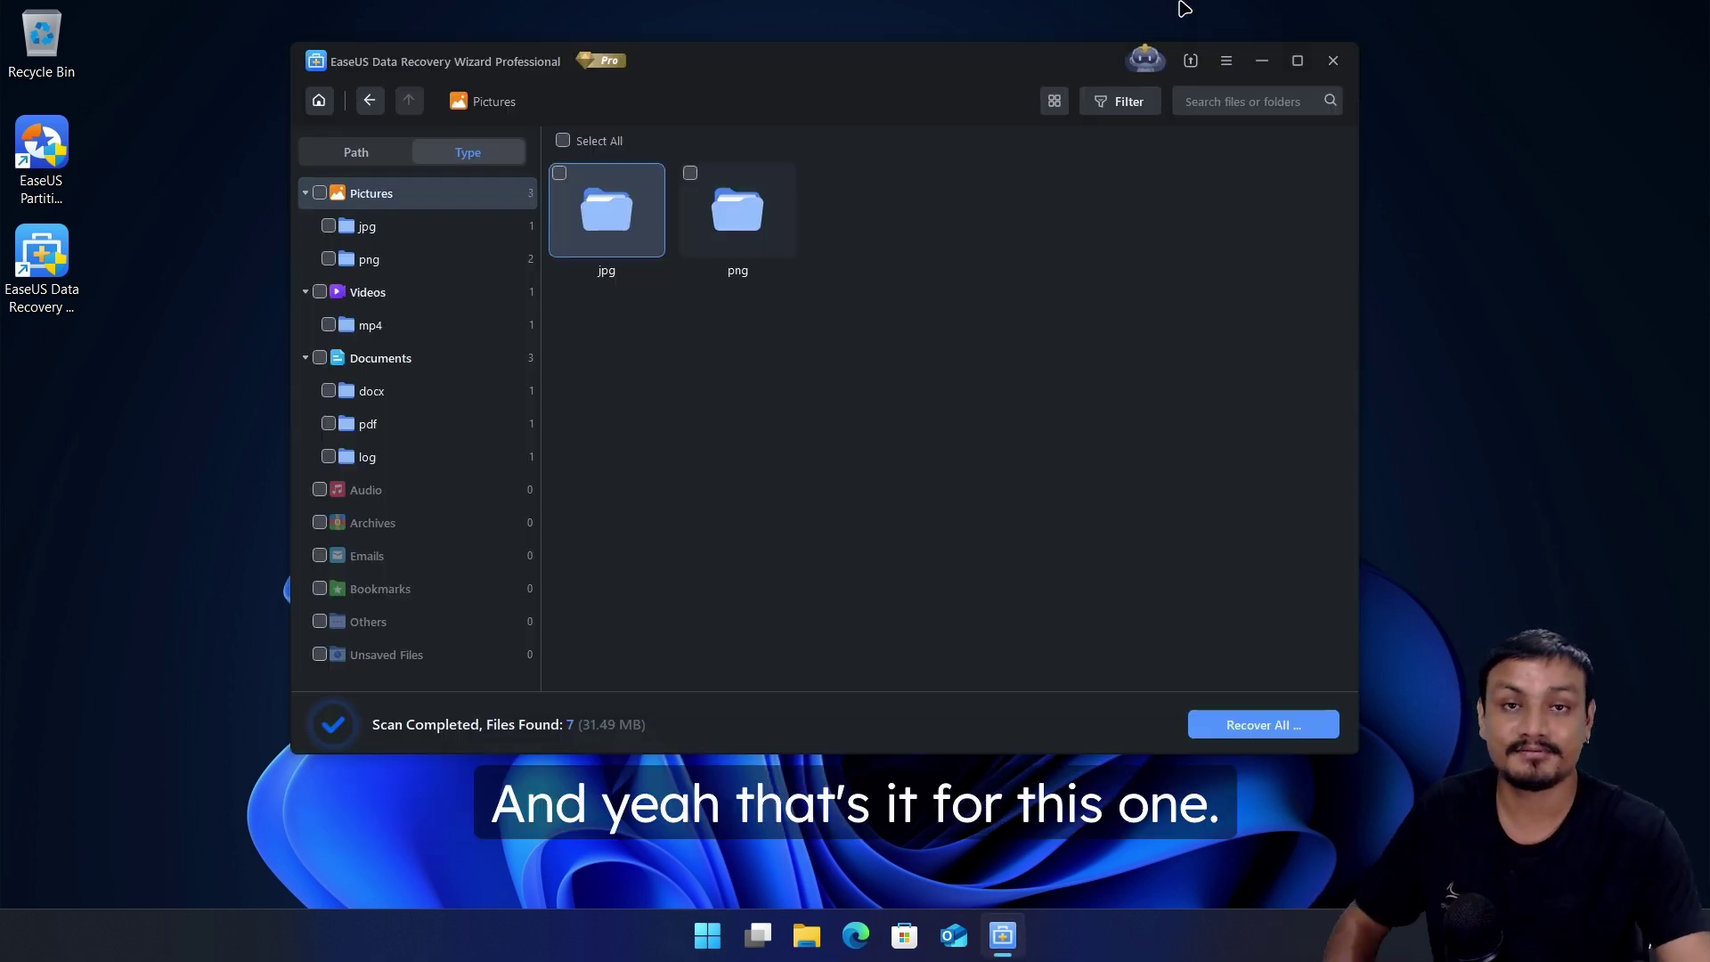